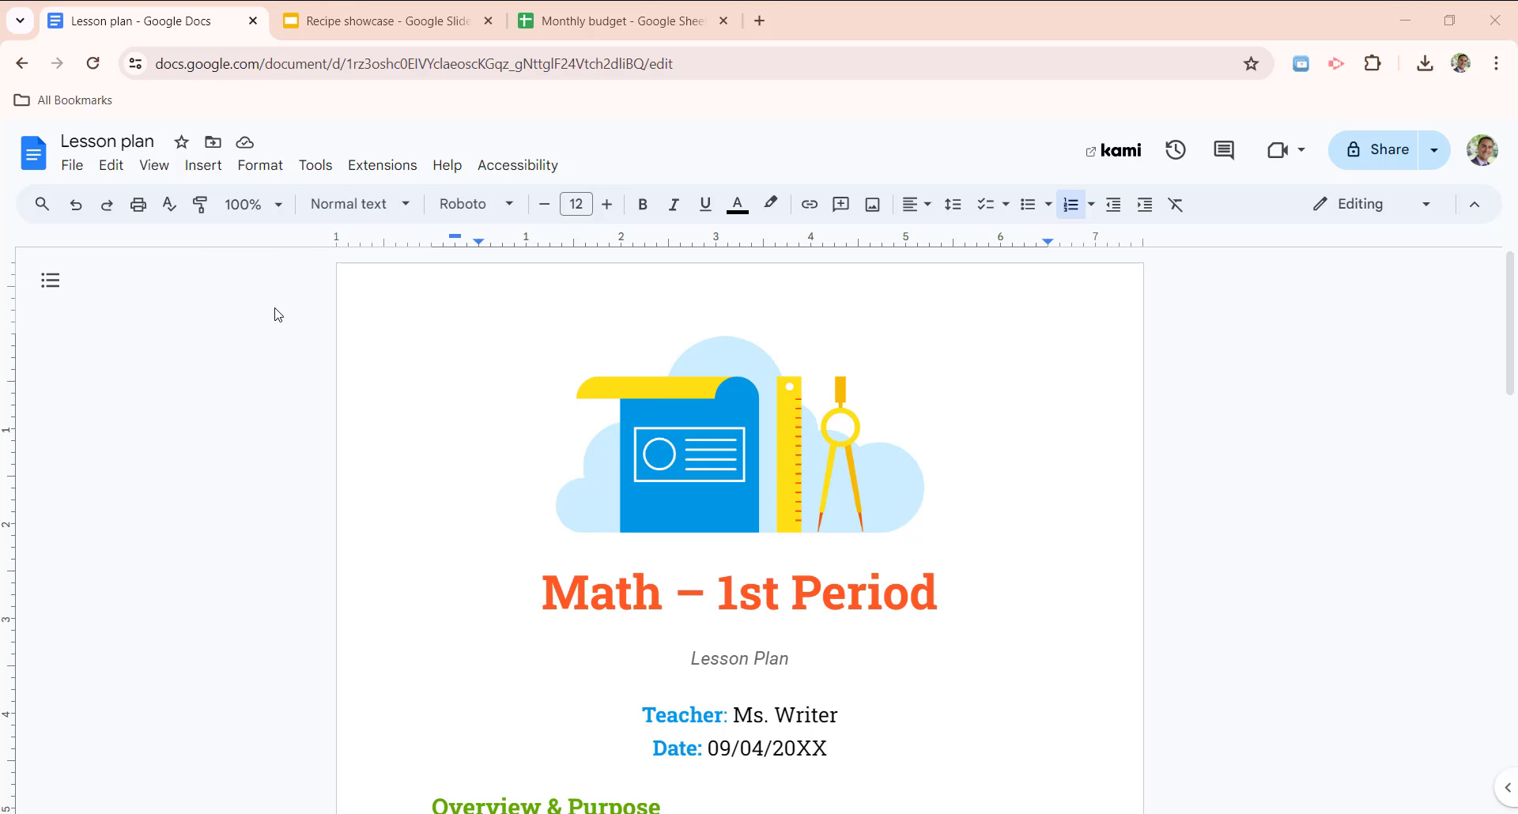
# Look through the open Lesson plan, Recipe showcase and Monthly budget tabs.
pyautogui.click(73, 166)
pyautogui.moveTo(140, 212)
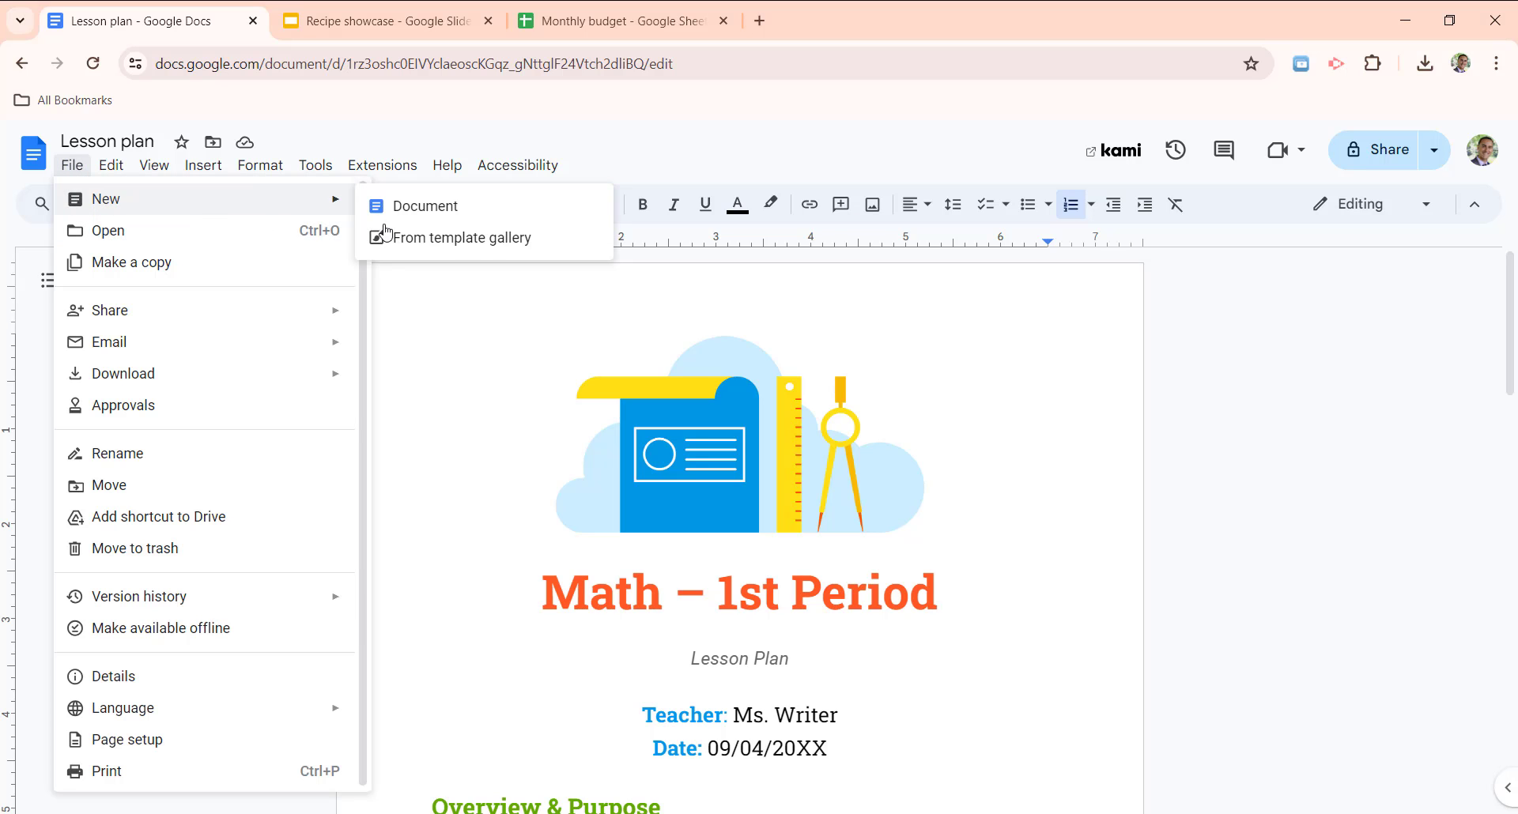
pyautogui.click(419, 15)
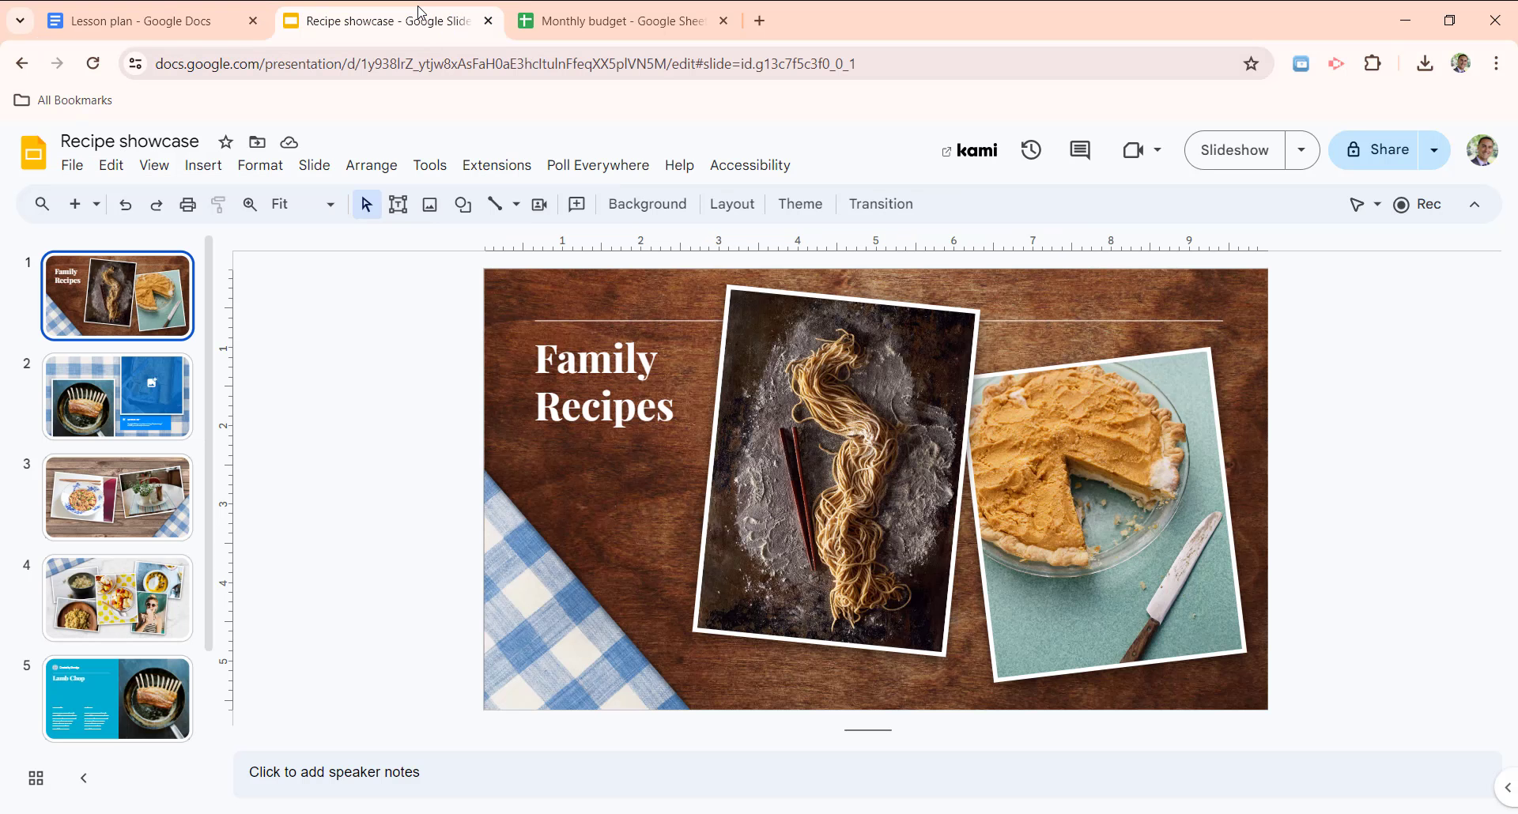
pyautogui.click(609, 15)
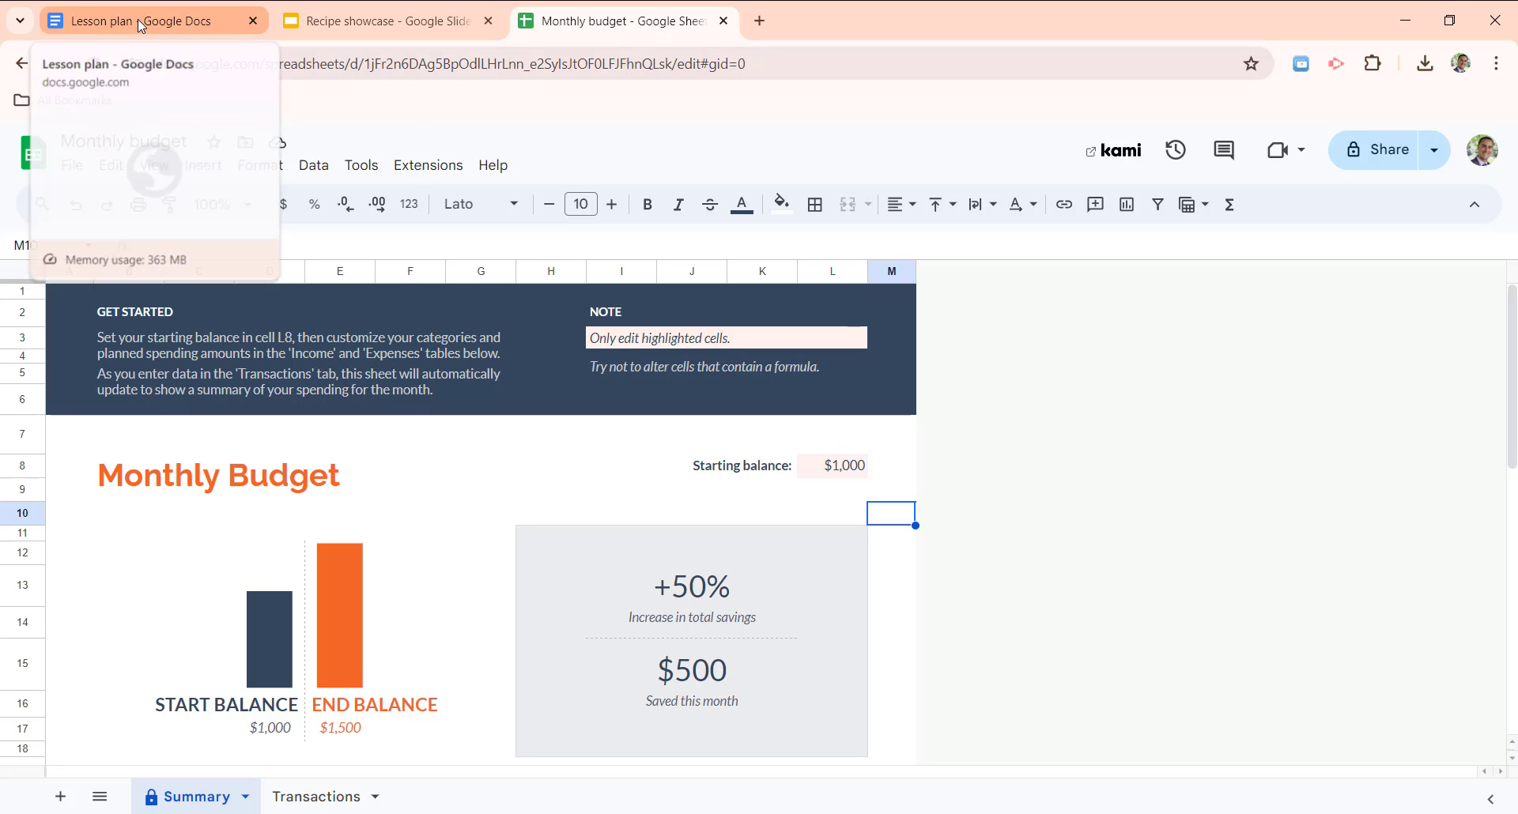
# Add the Lesson plan tab to a new tab group named "Lesson Activities" and colour the group red.
pyautogui.rightClick(137, 19)
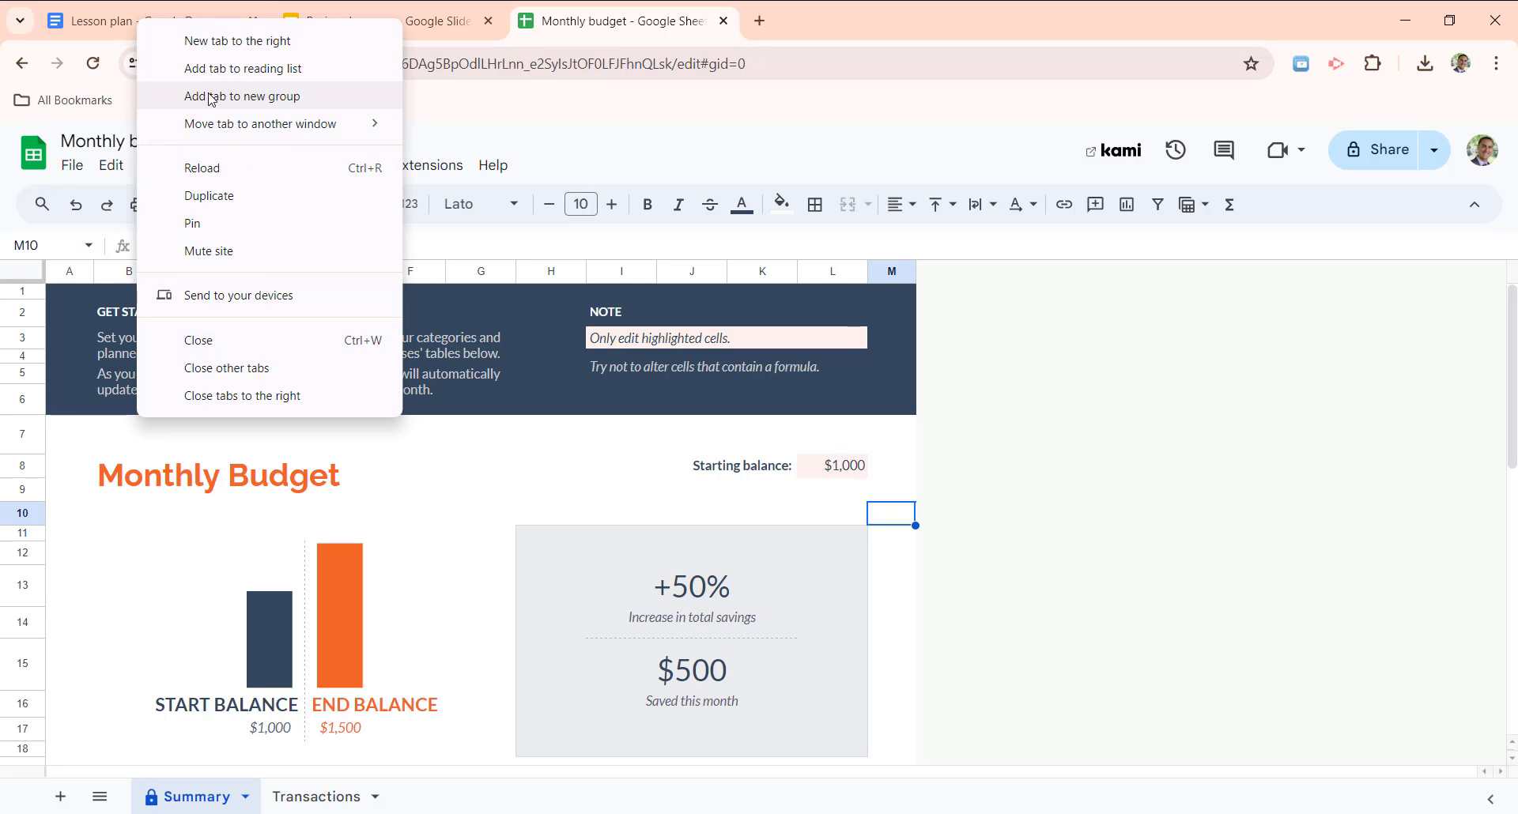
pyautogui.click(257, 99)
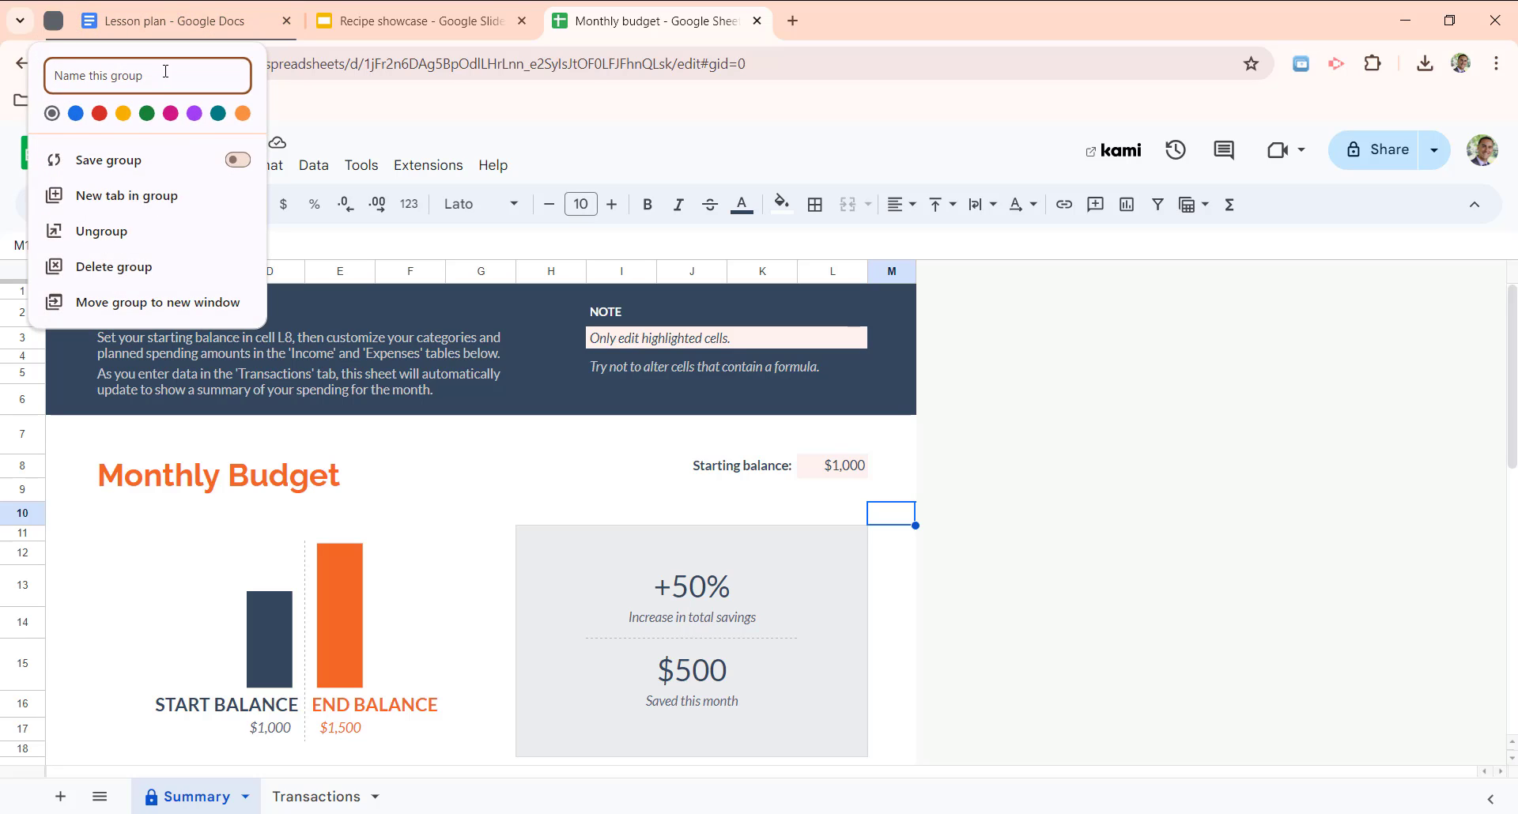
pyautogui.write('Lesson Activities')
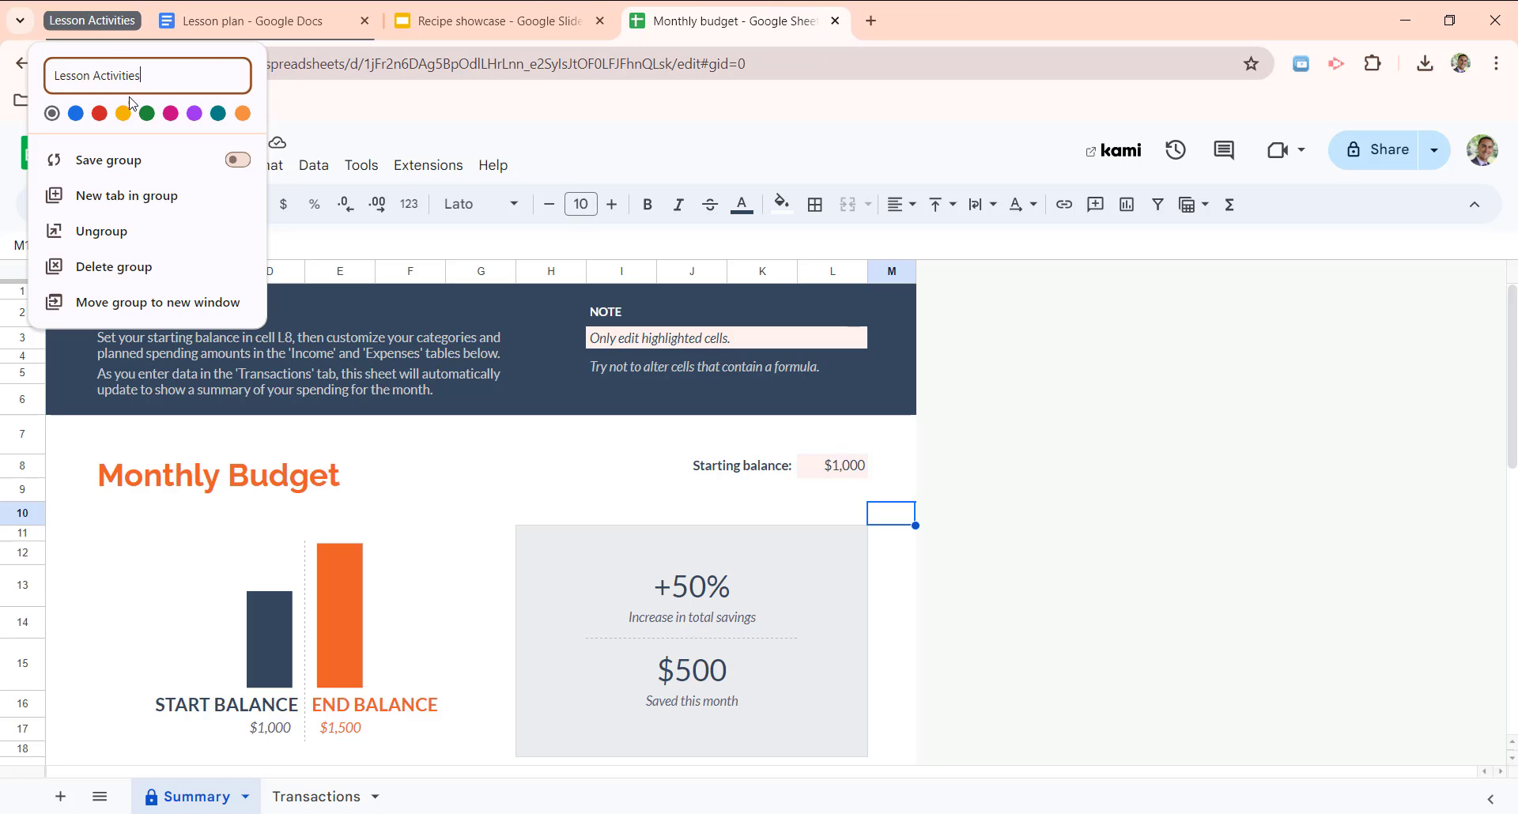
pyautogui.click(98, 115)
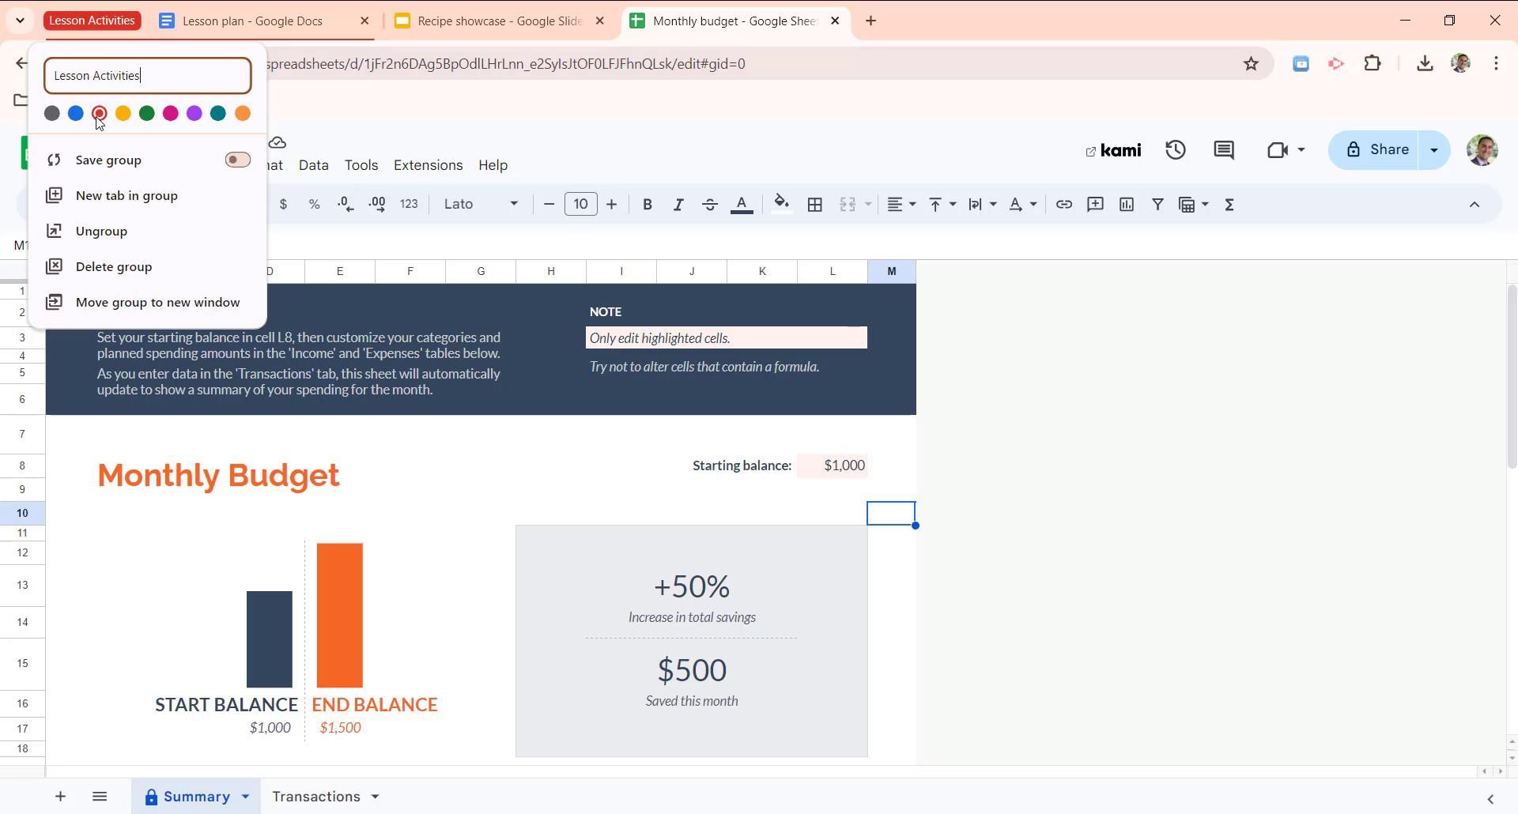
pyautogui.click(1025, 28)
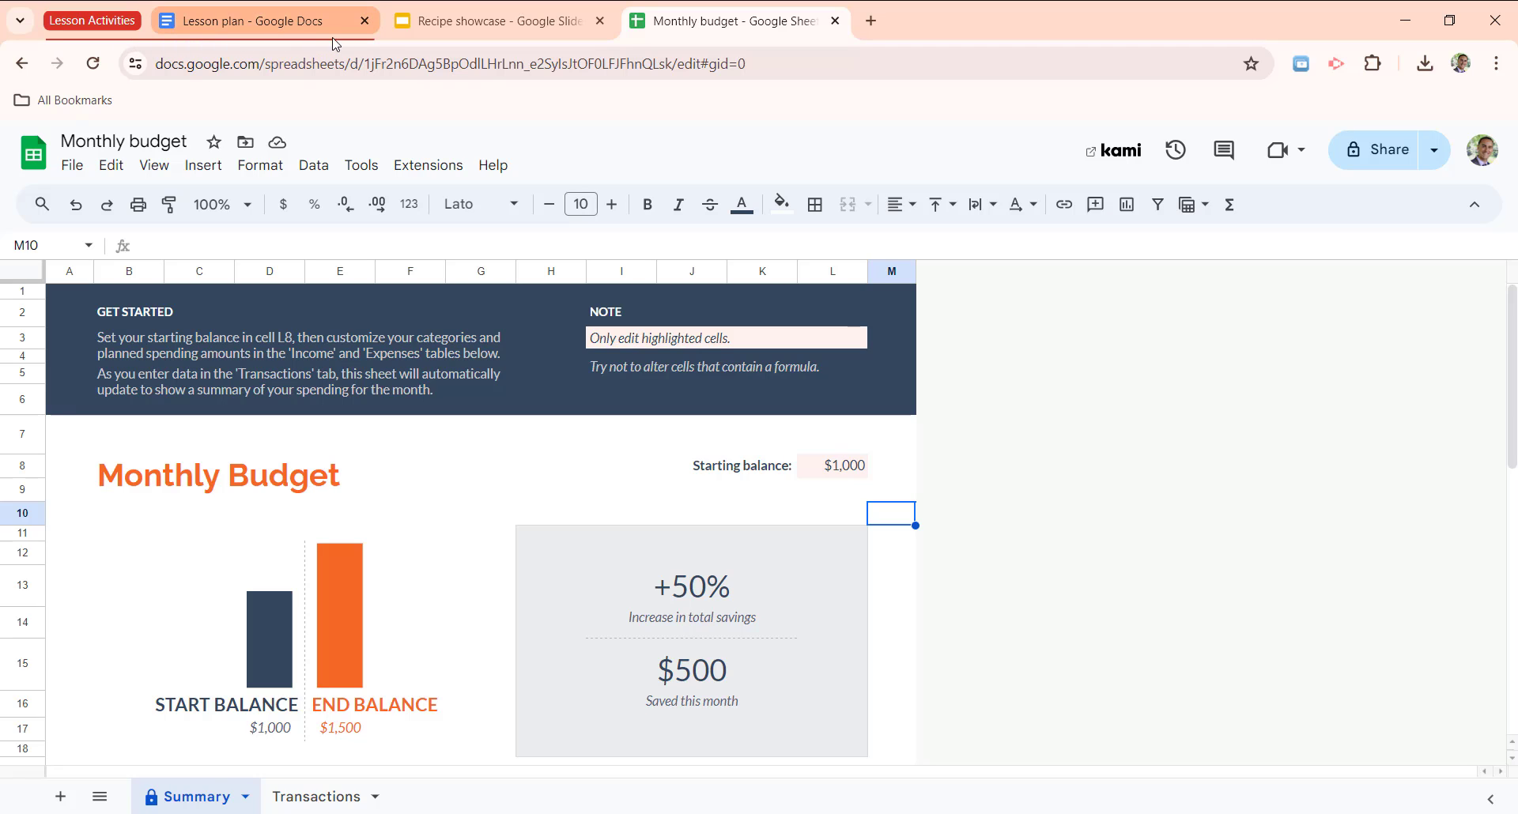
# Collapse and expand the Lesson Activities group several times, leaving it expanded.
pyautogui.click(87, 22)
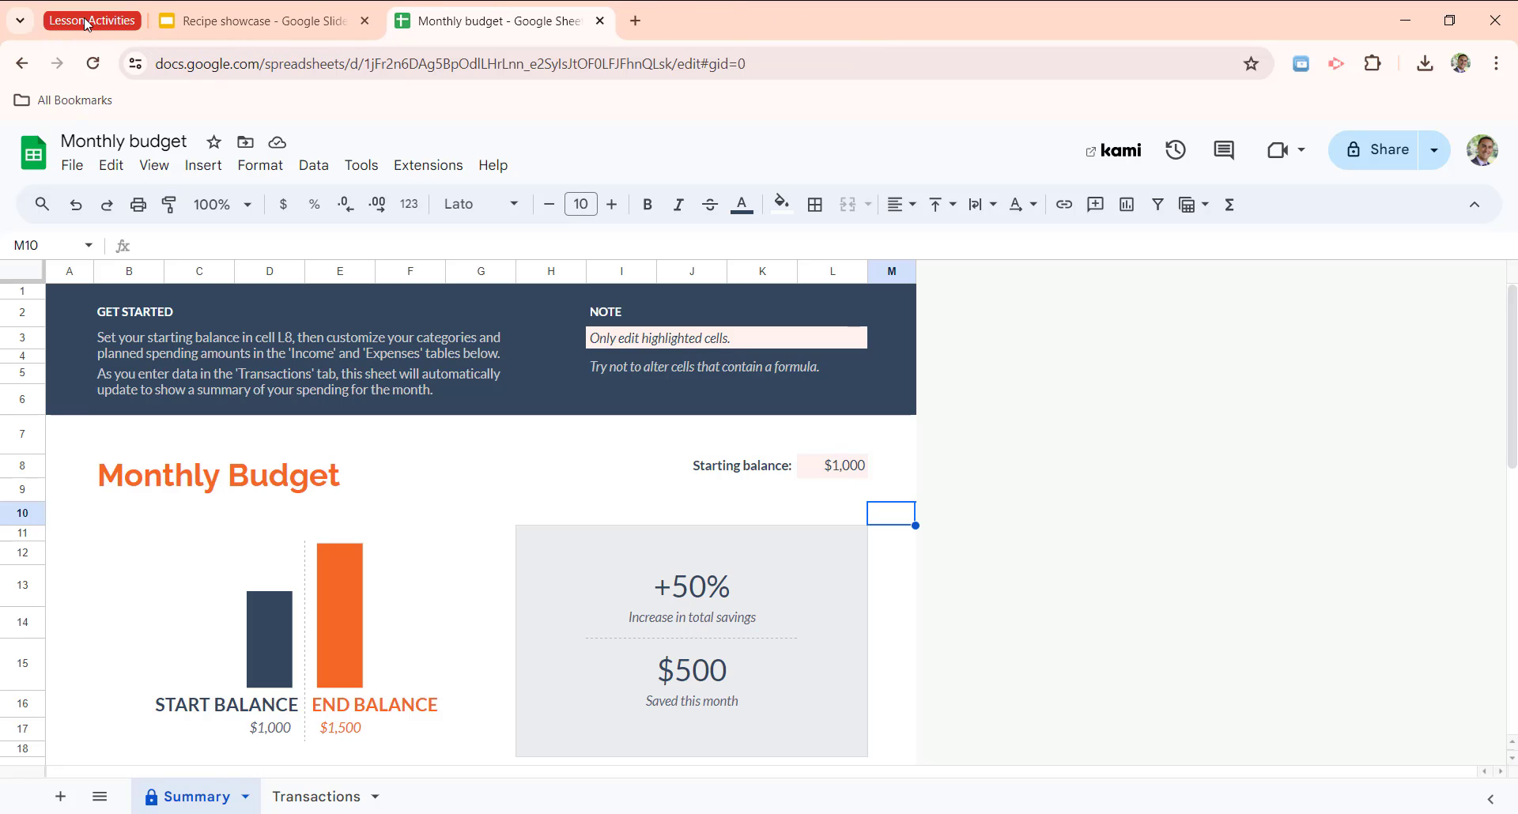
pyautogui.click(87, 24)
pyautogui.click(87, 23)
pyautogui.click(87, 24)
pyautogui.click(87, 24)
pyautogui.click(87, 24)
pyautogui.click(87, 24)
pyautogui.click(87, 23)
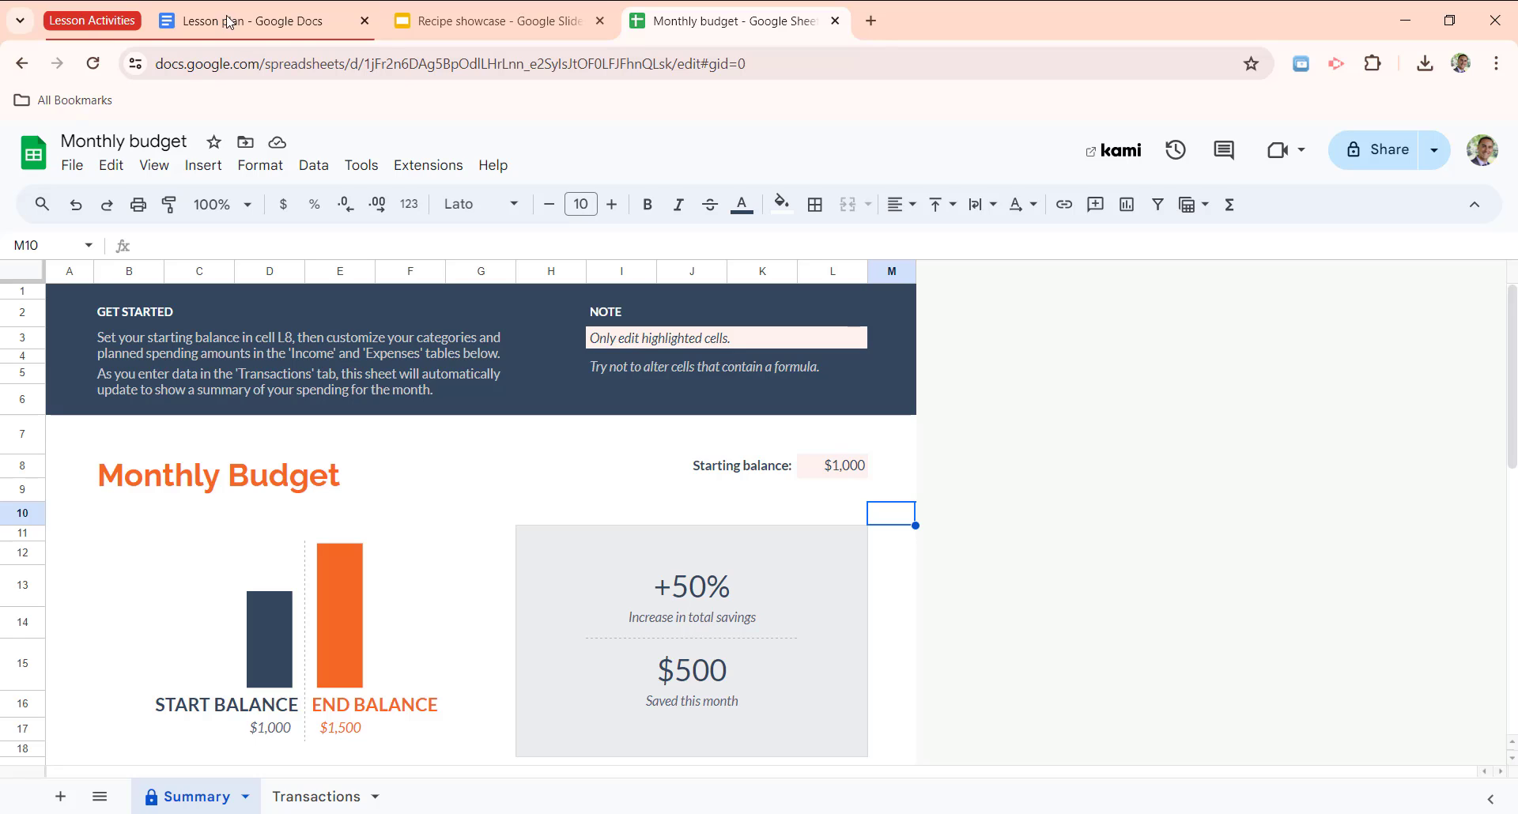
# Move the Recipe showcase tab into the Lesson Activities group, then collapse and expand the group to check it.
pyautogui.click(510, 22)
pyautogui.moveTo(510, 22); pyautogui.dragTo(432, 28)
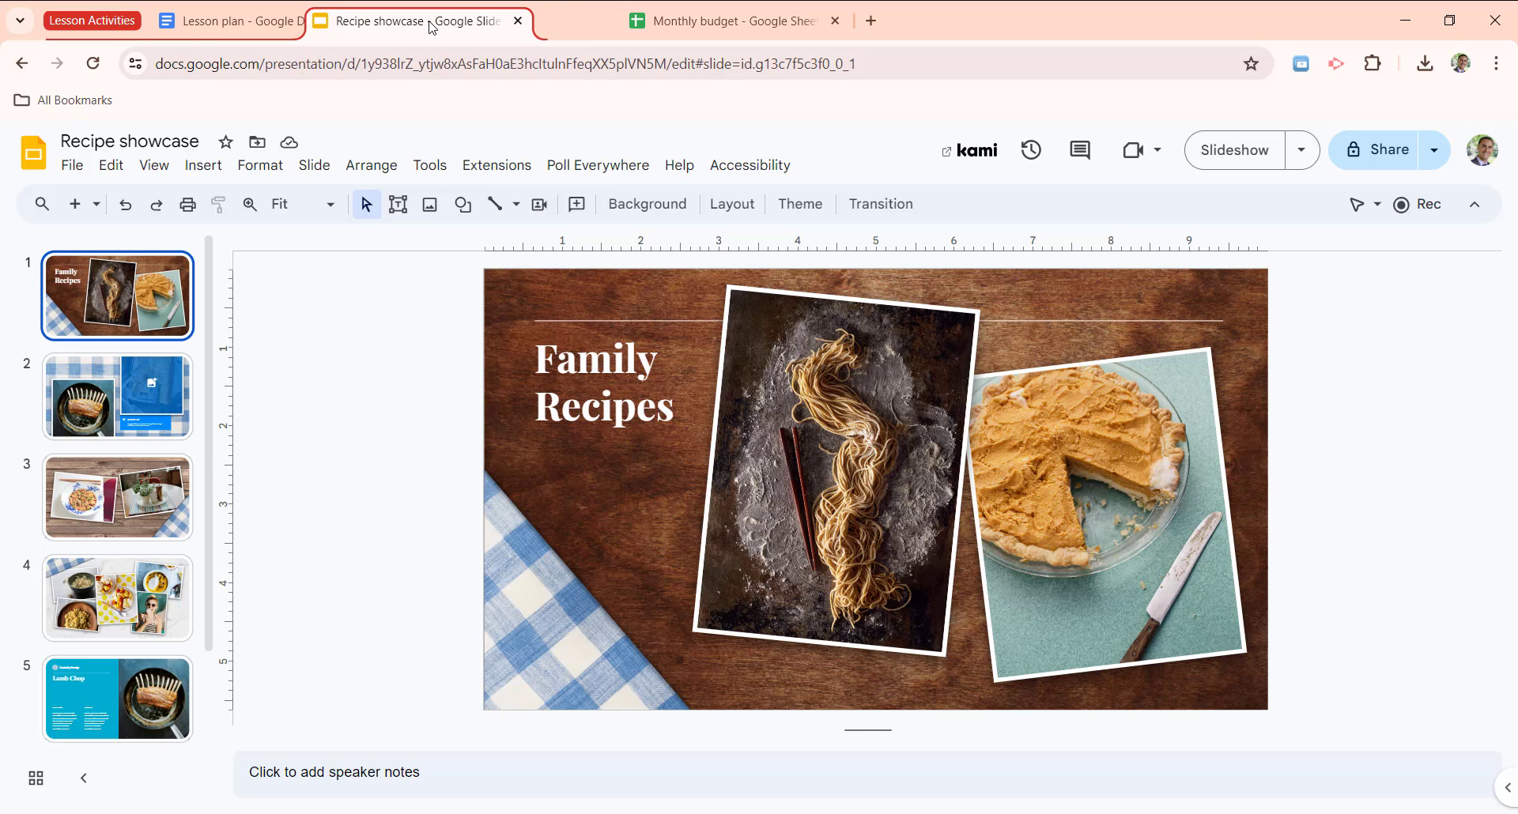
pyautogui.moveTo(431, 28); pyautogui.dragTo(434, 32)
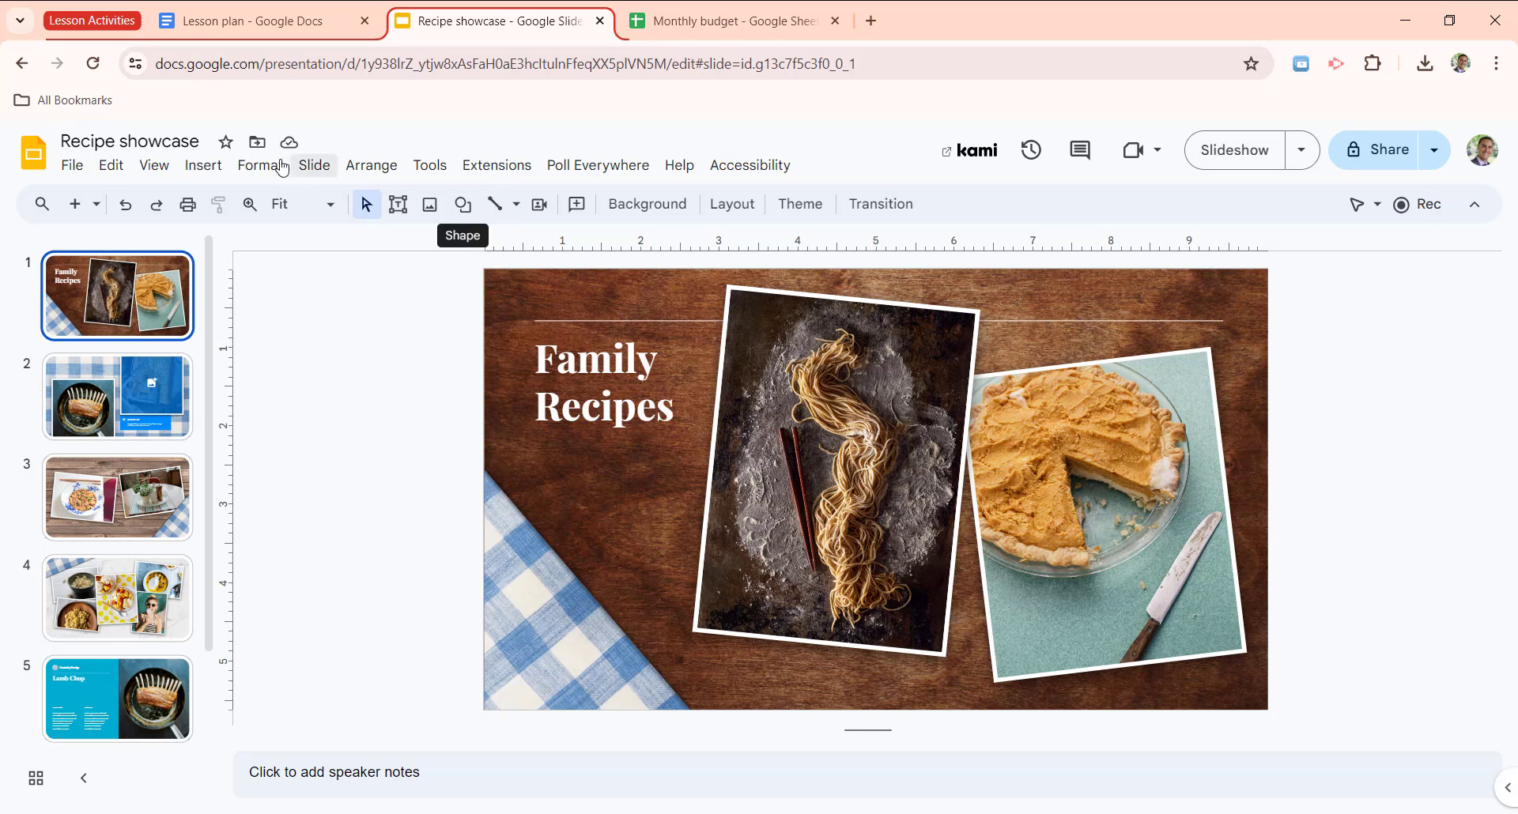
pyautogui.click(92, 28)
pyautogui.click(93, 22)
pyautogui.click(92, 25)
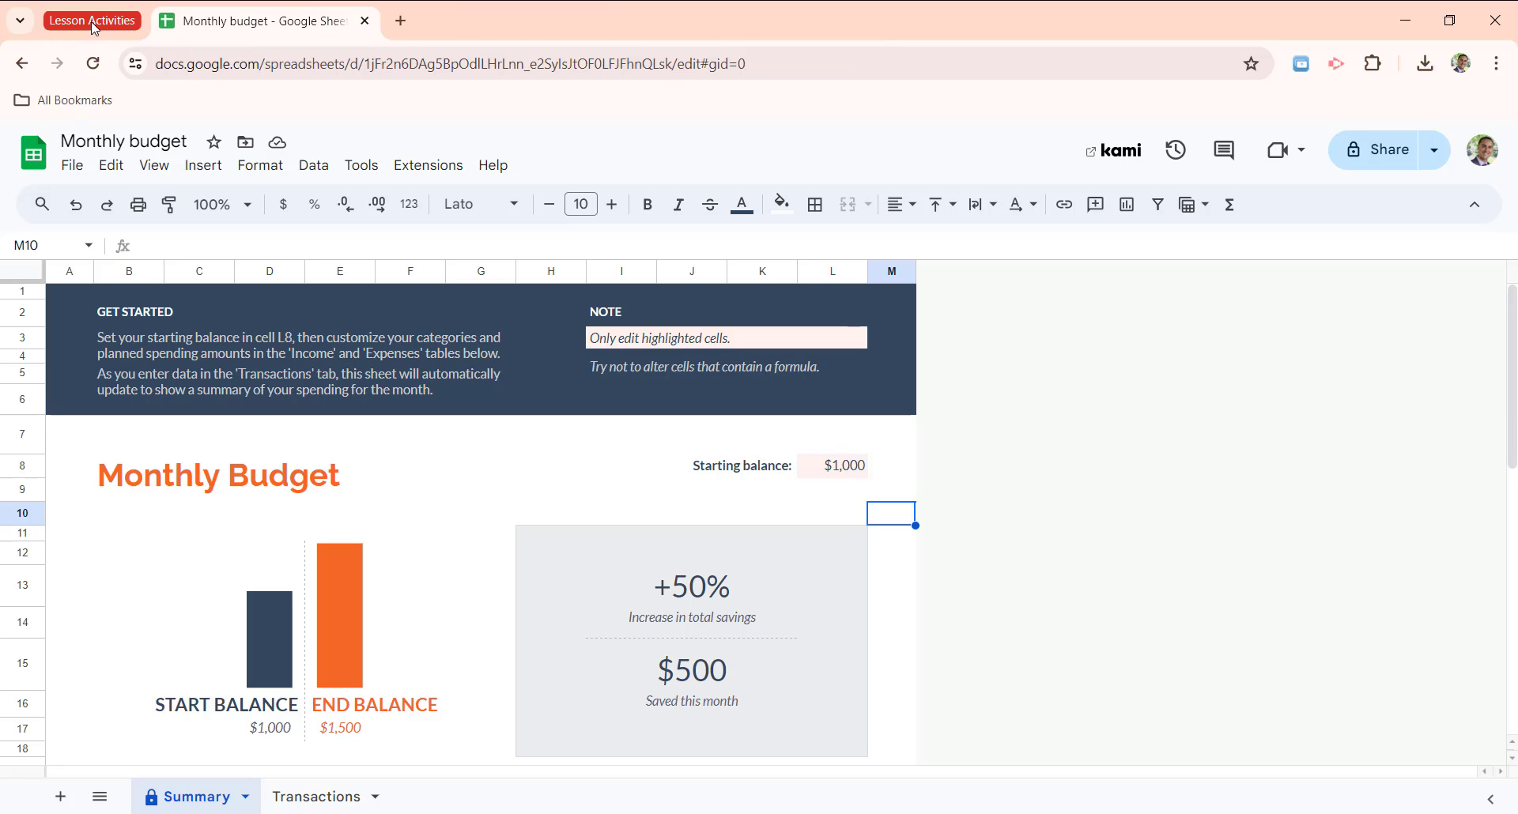
pyautogui.click(92, 25)
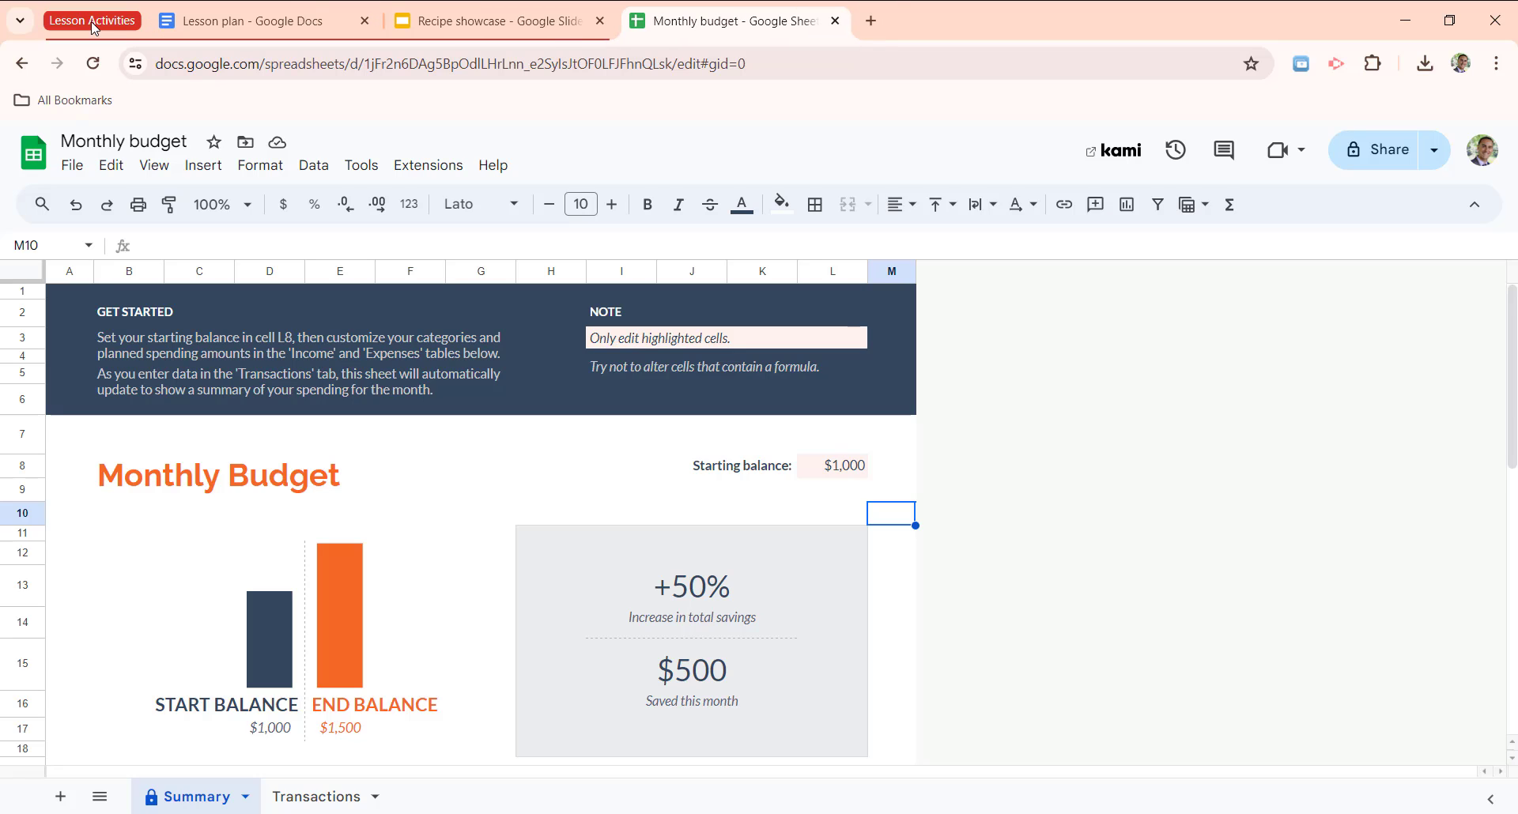
# Add the Monthly budget tab to the existing Lesson Activities group, then collapse and expand the group to check it.
pyautogui.rightClick(708, 25)
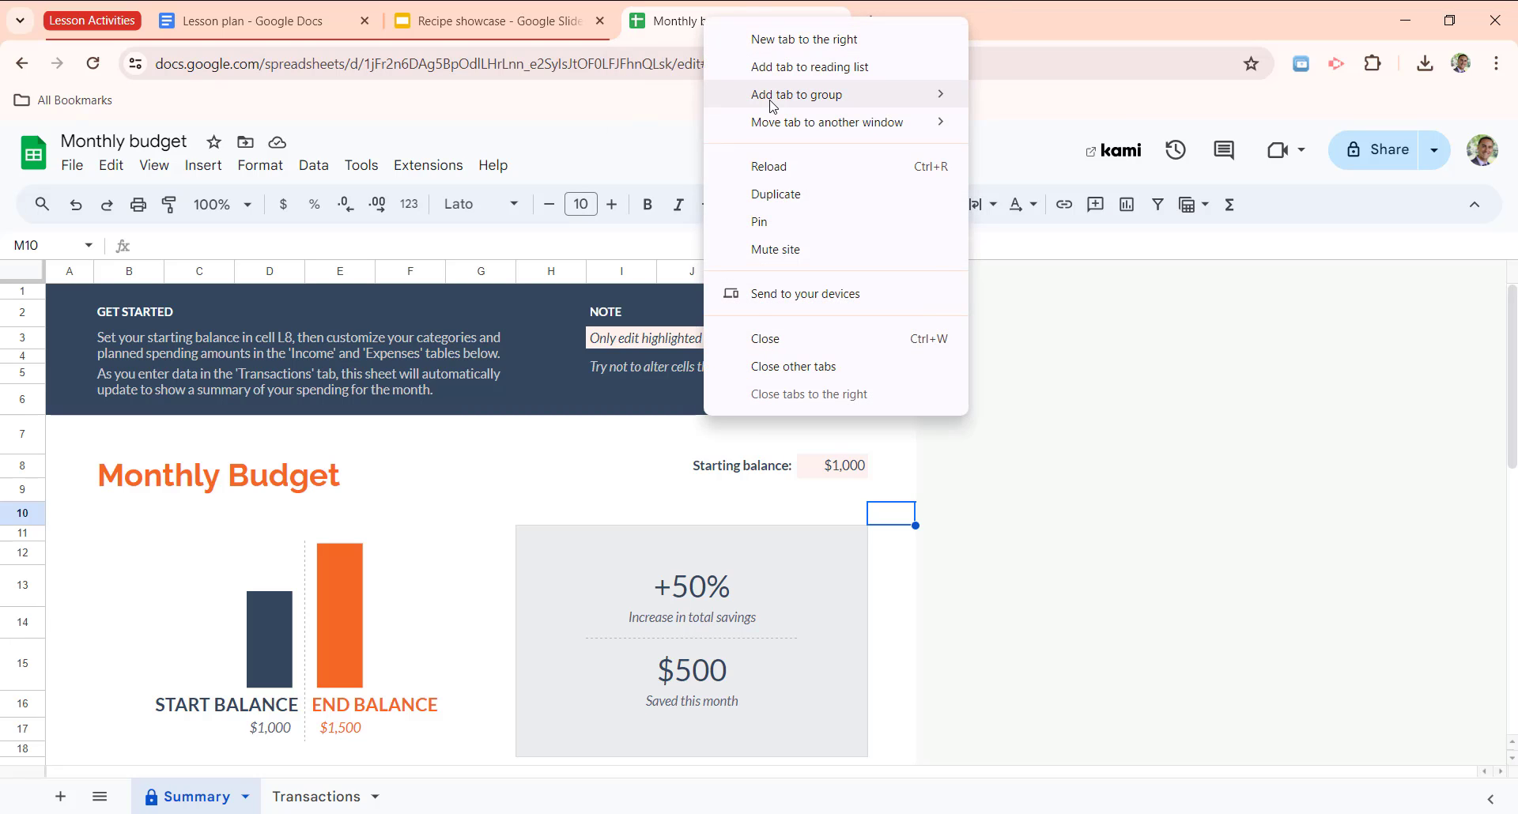
pyautogui.moveTo(775, 100)
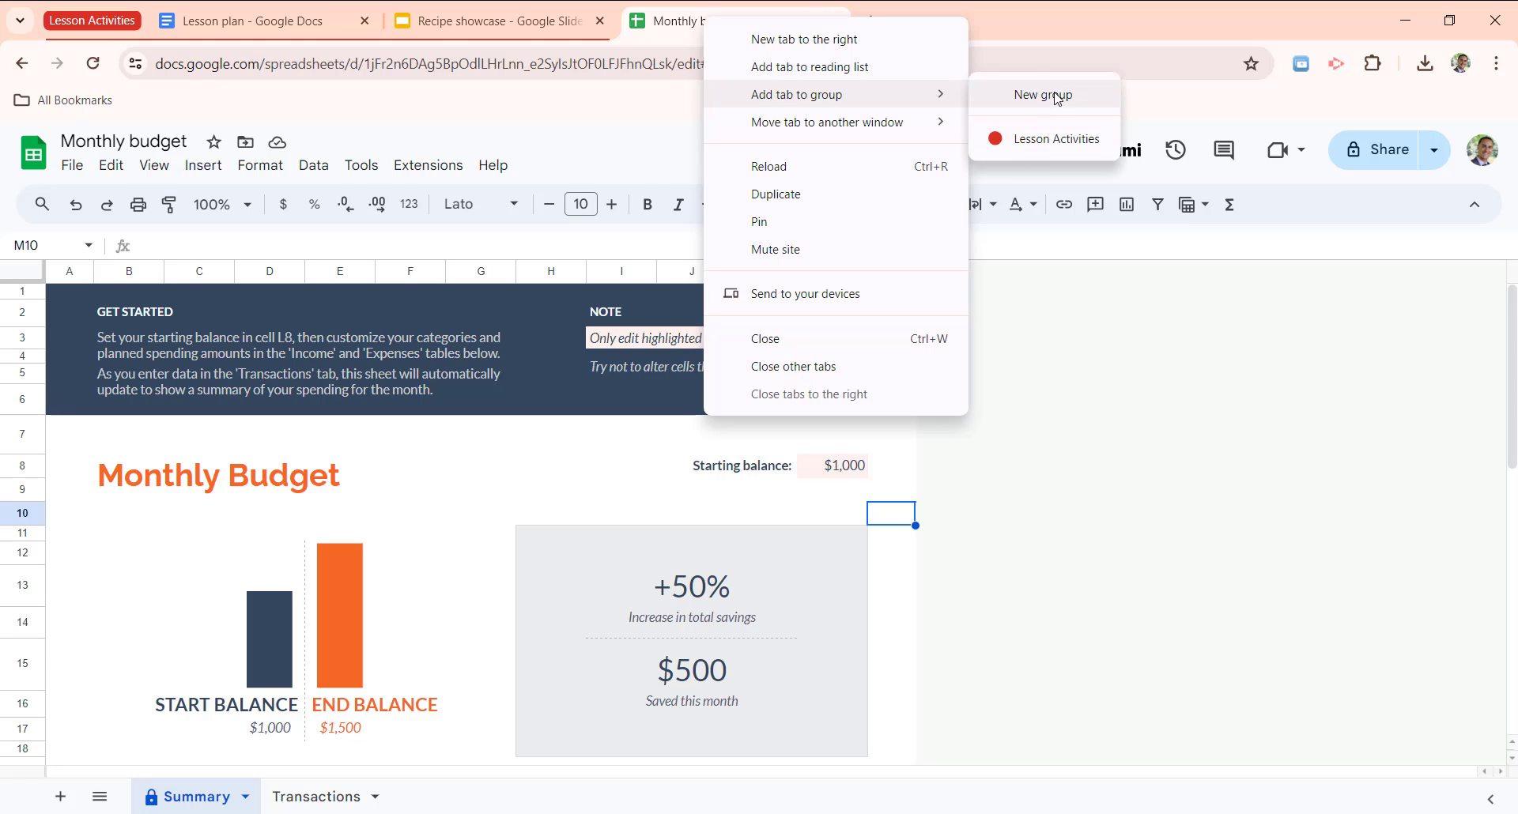
pyautogui.click(1039, 142)
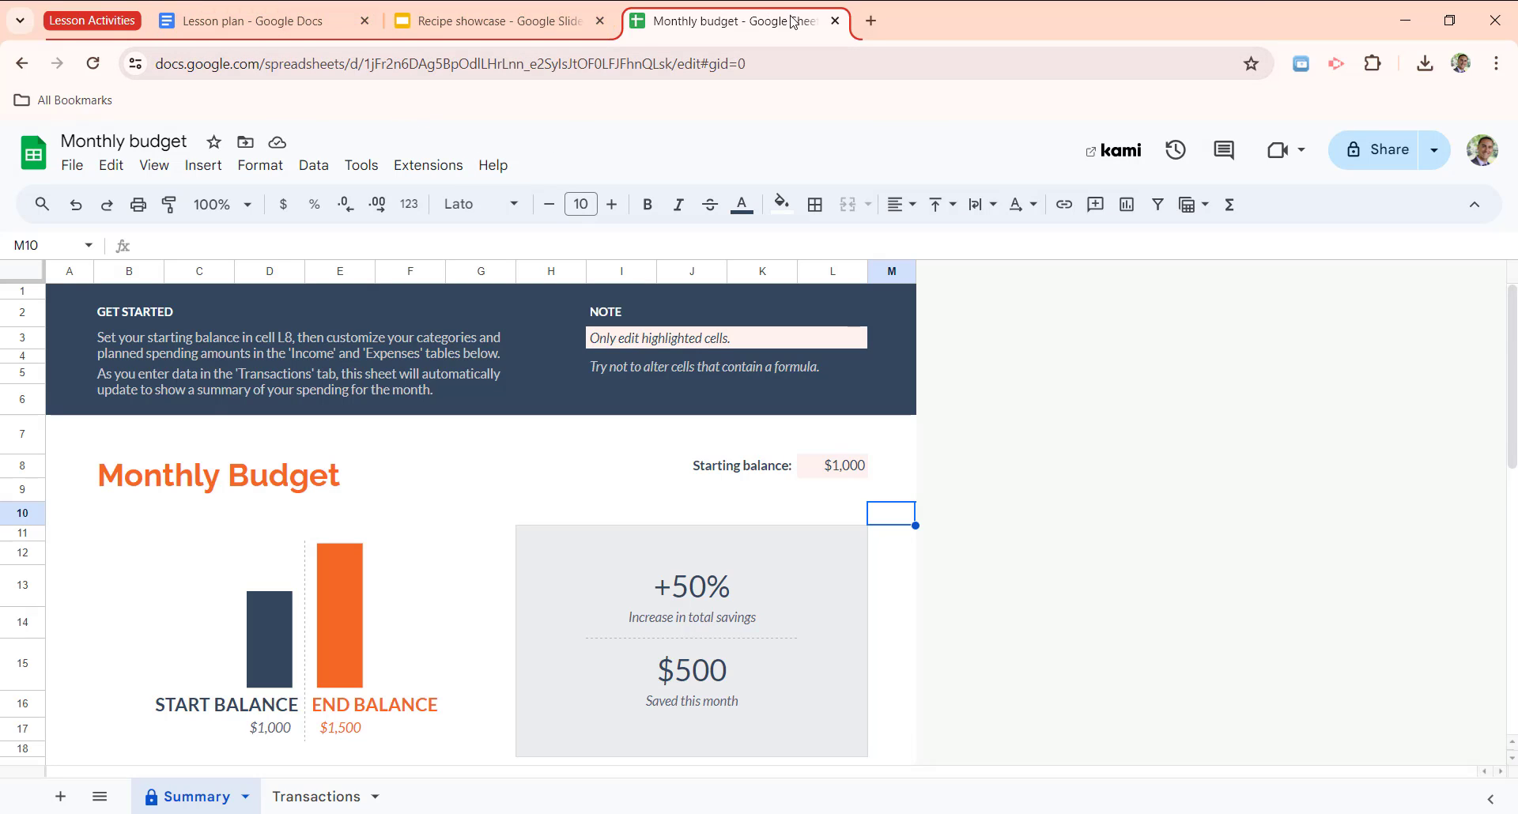
pyautogui.click(113, 26)
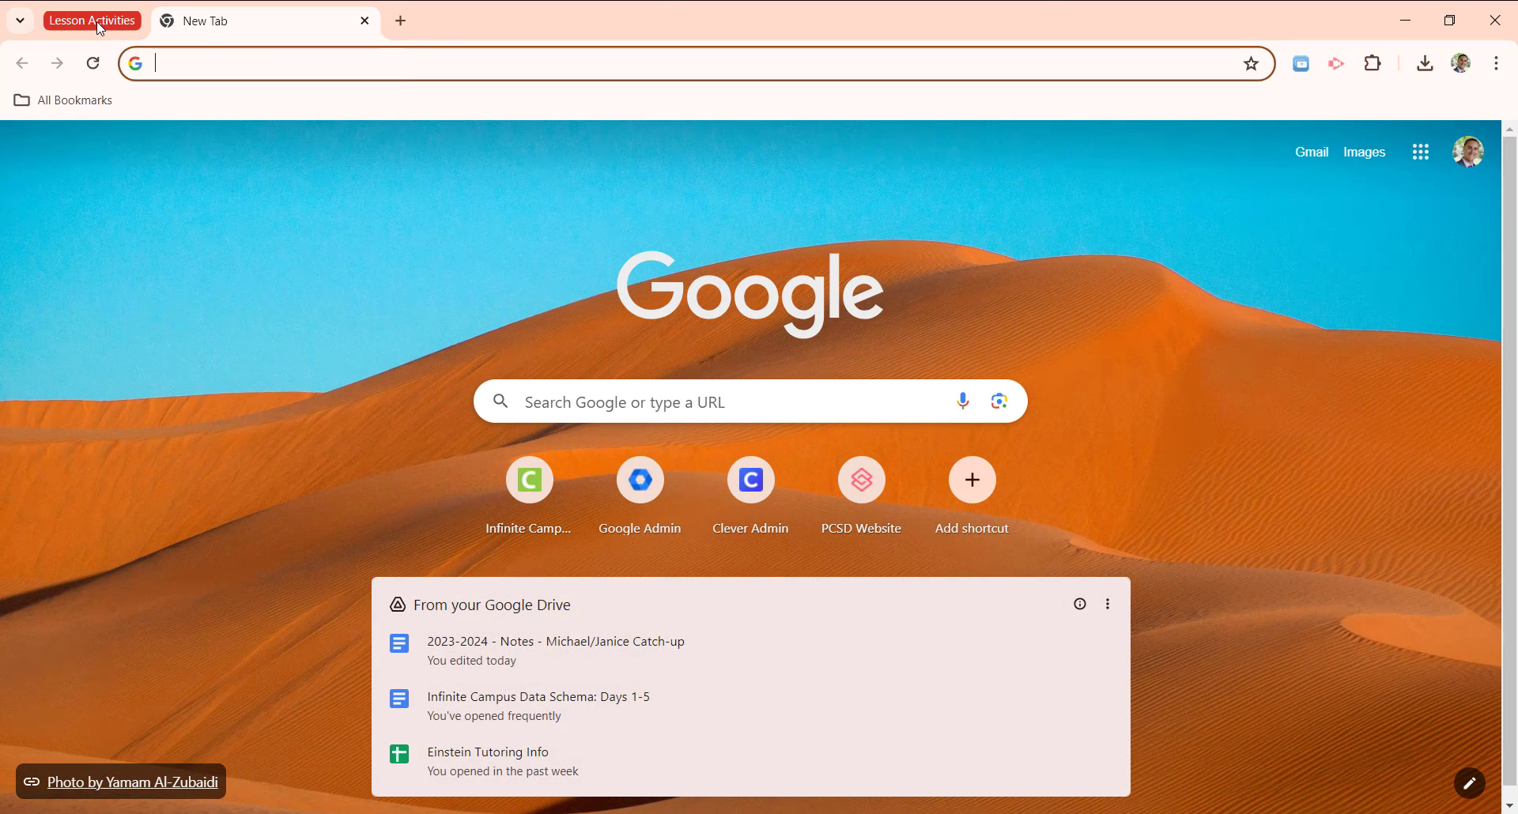
pyautogui.click(97, 24)
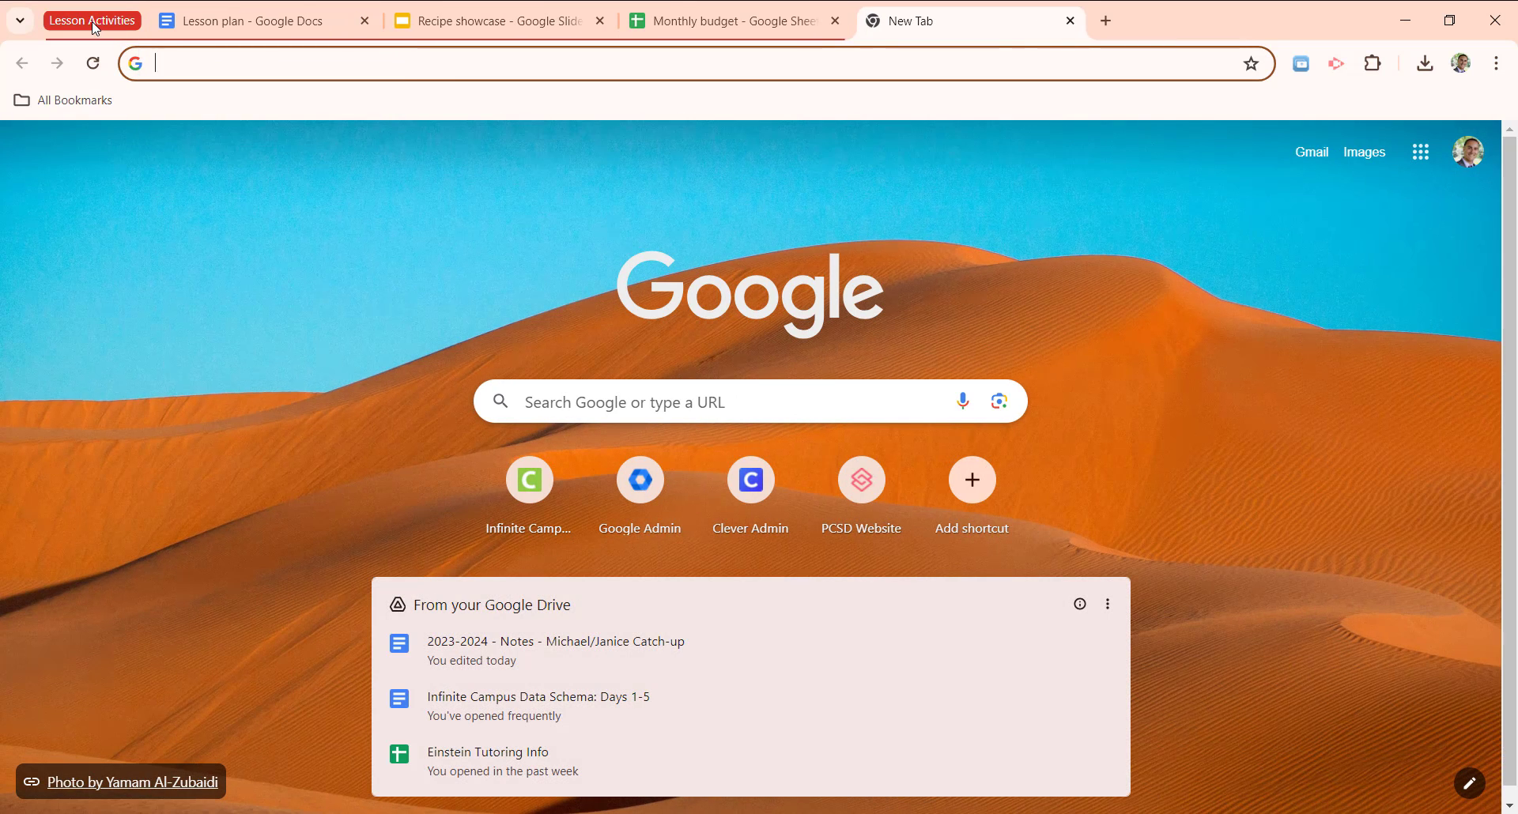
pyautogui.click(96, 28)
pyautogui.click(95, 28)
# Change the colour of the Lesson Activities group to green.
pyautogui.rightClick(95, 28)
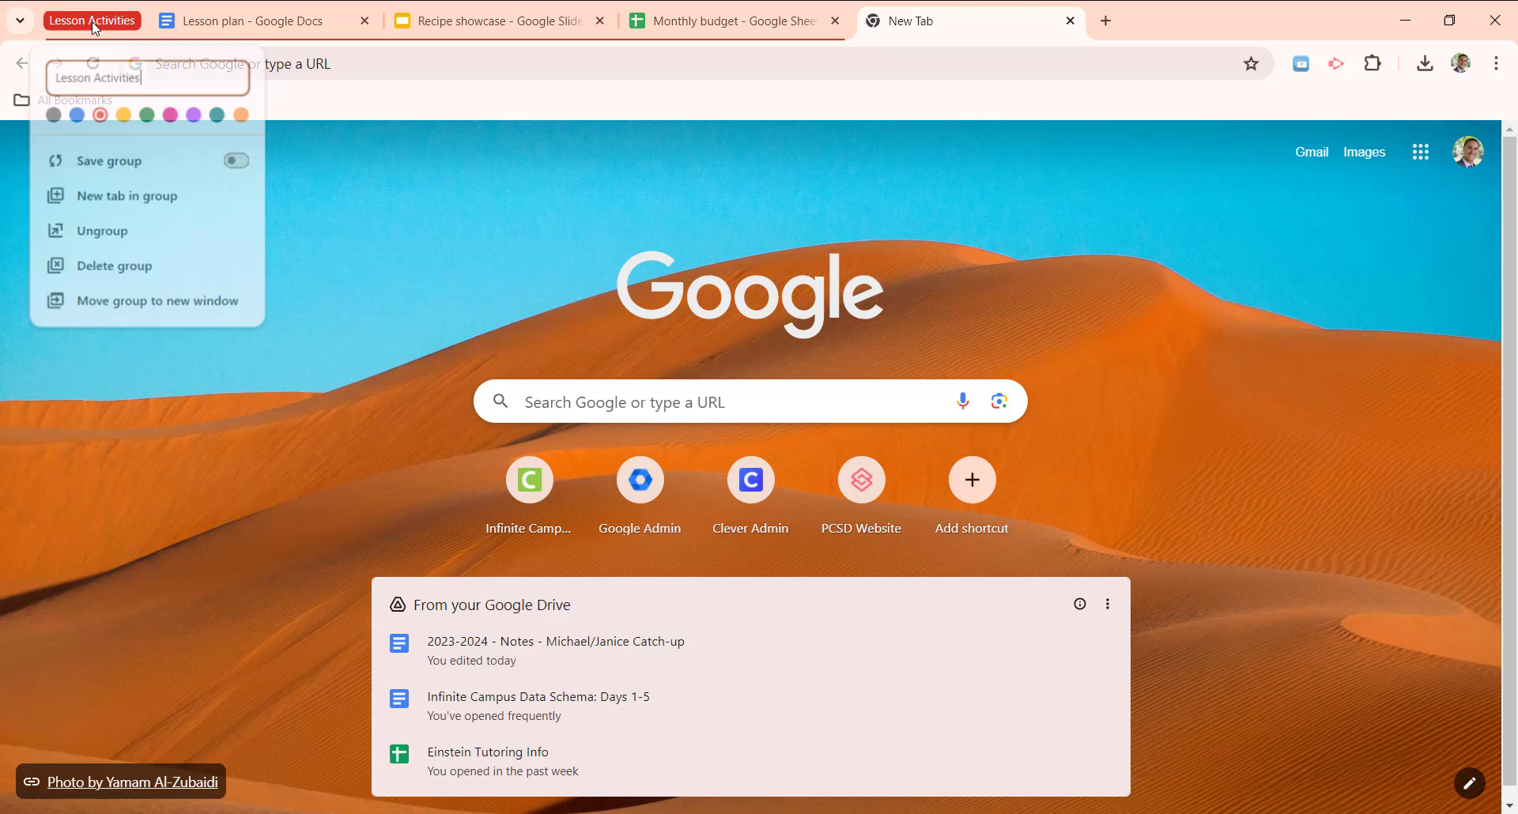
pyautogui.click(128, 117)
pyautogui.click(147, 113)
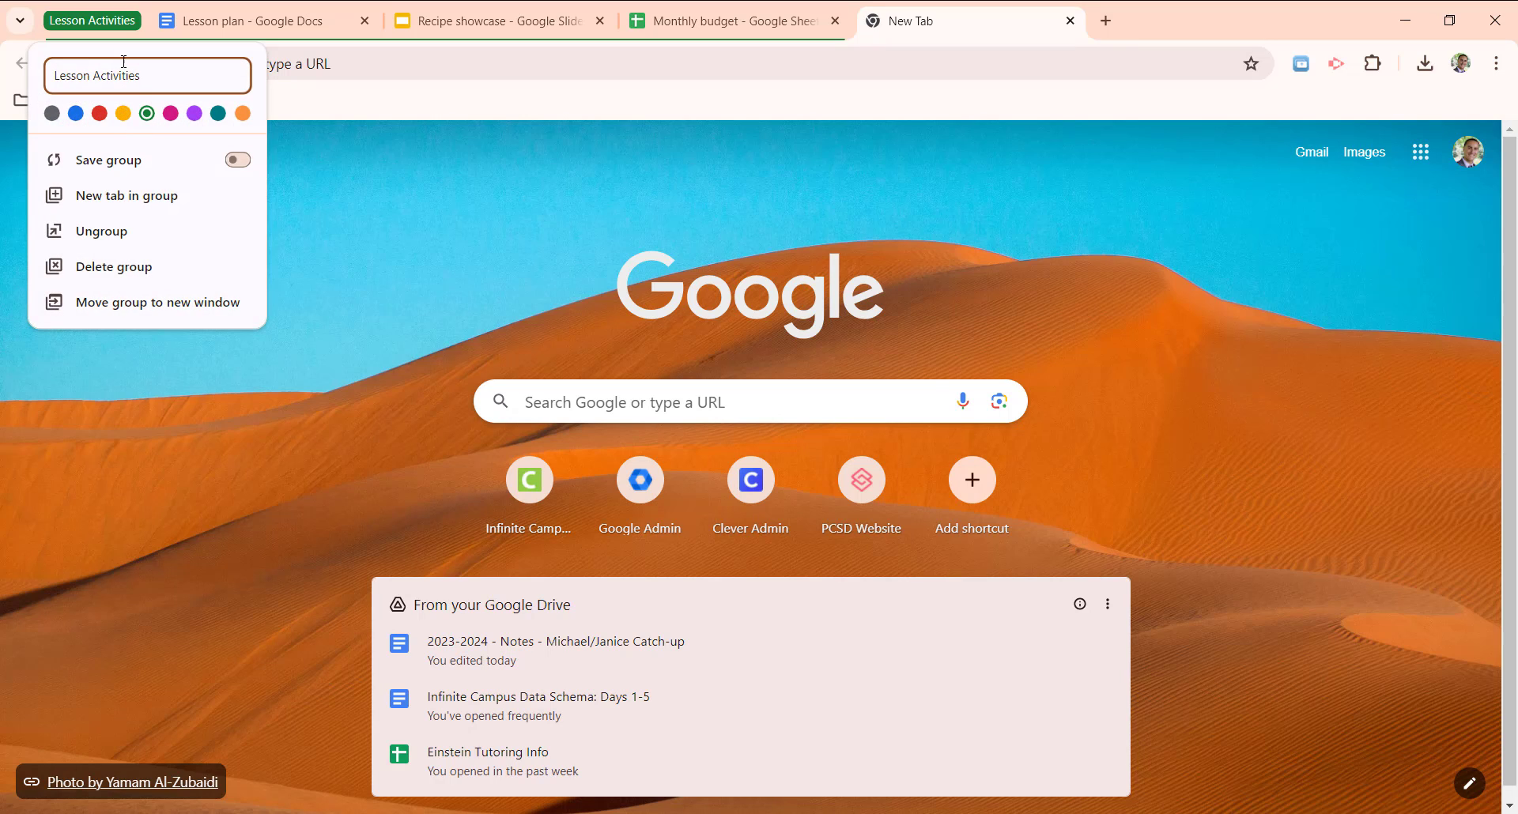
# Open a new tab inside the Lesson Activities group, then collapse and expand the group.
pyautogui.click(113, 205)
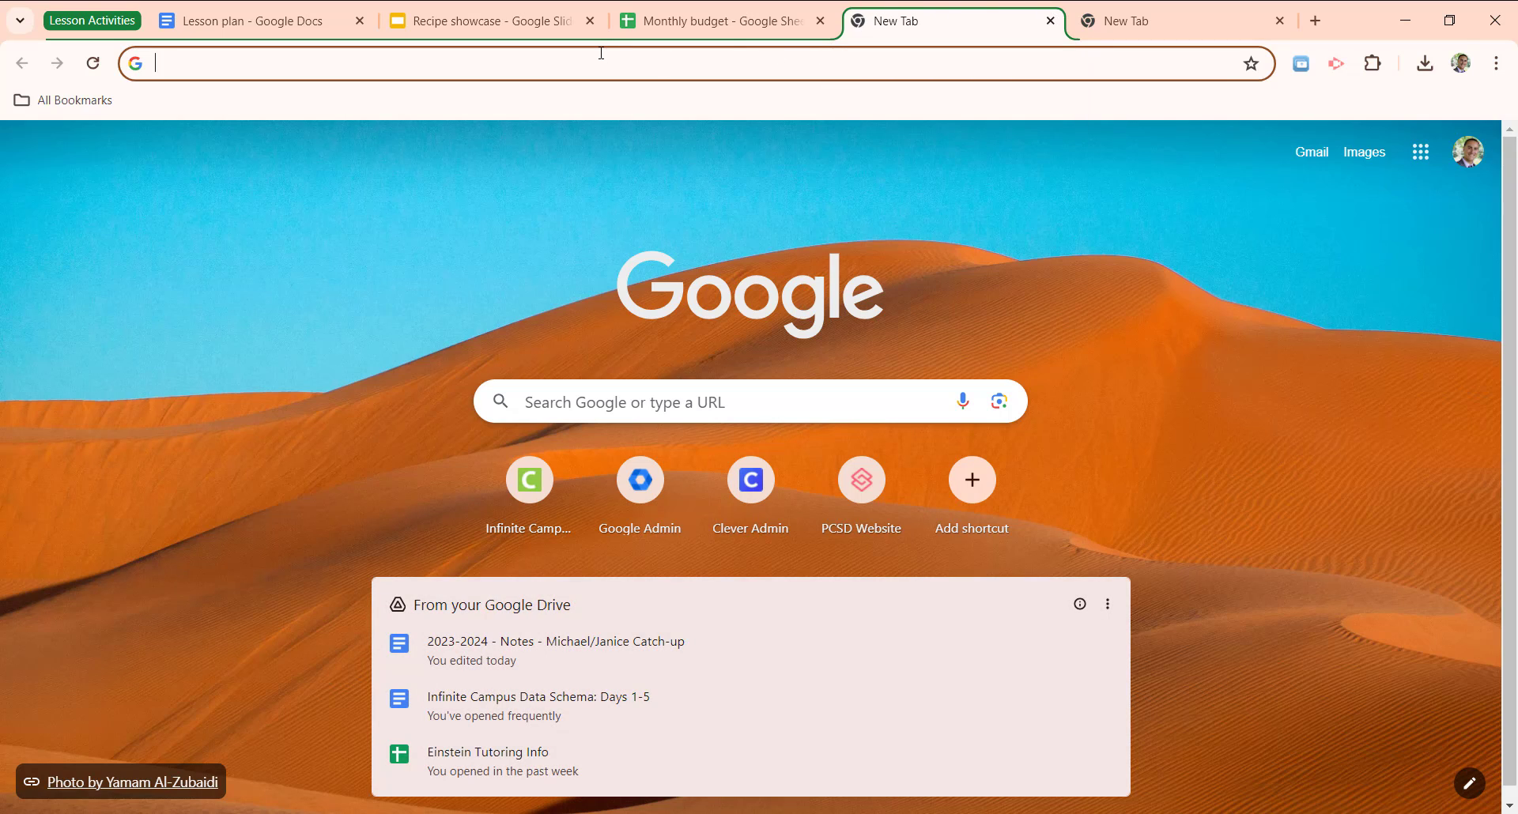
pyautogui.click(111, 18)
pyautogui.click(102, 22)
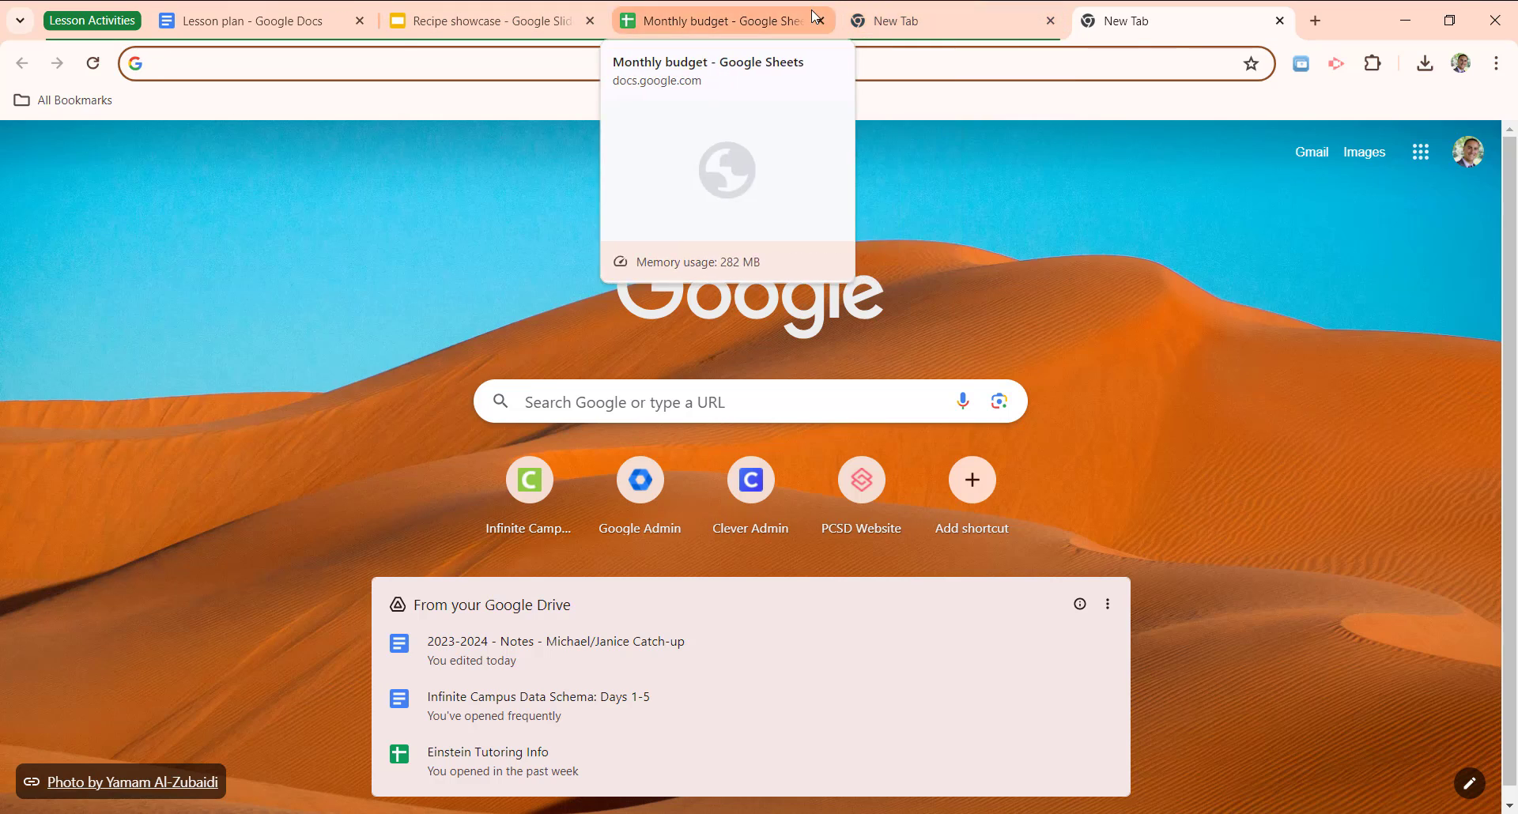
# Close both blank new tabs, the one inside the group and the one outside it.
pyautogui.click(1052, 22)
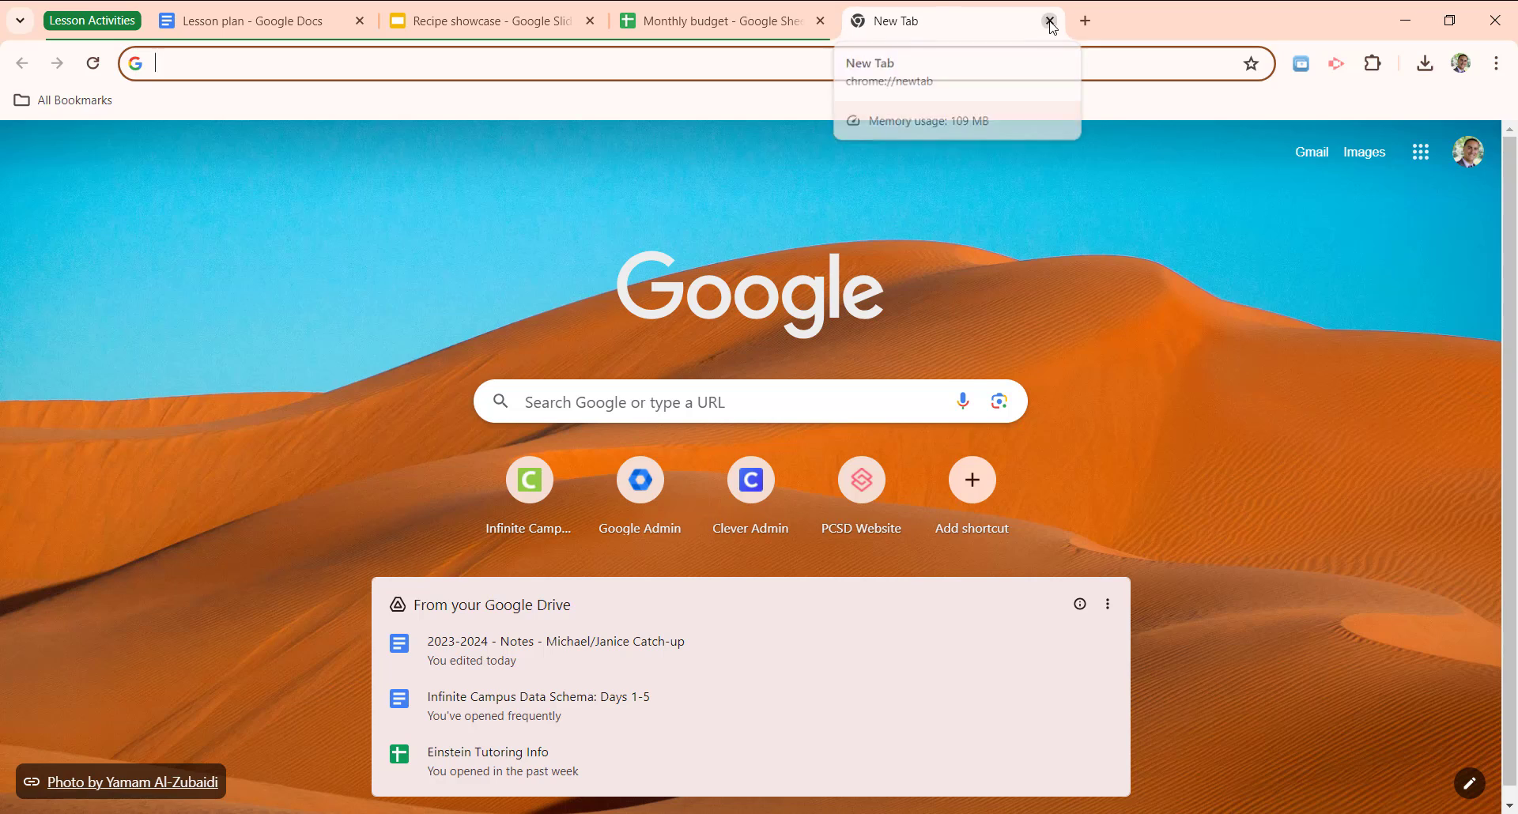
pyautogui.click(1051, 22)
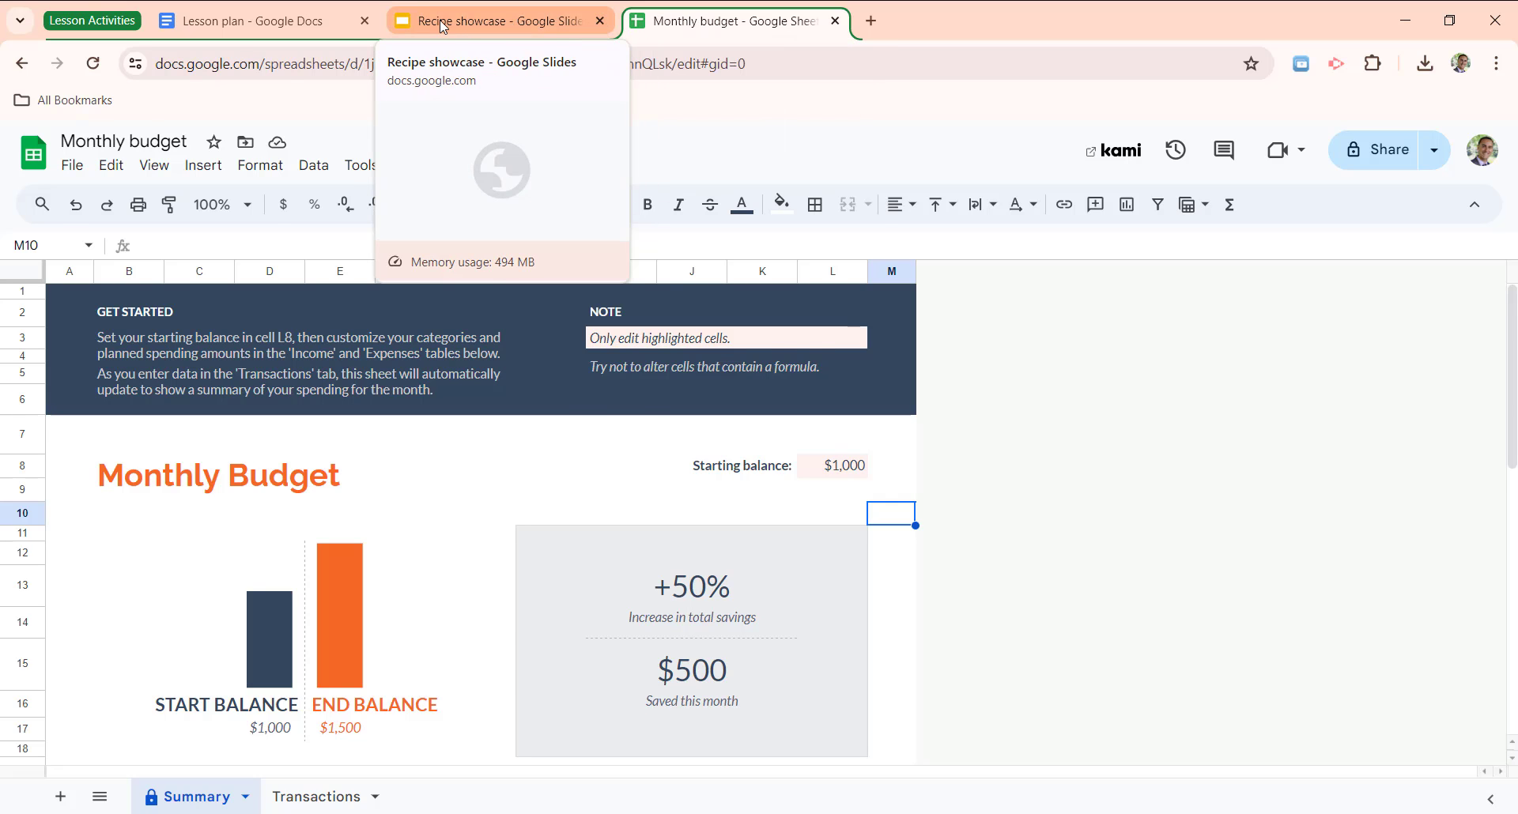
# Move the Recipe showcase tab out of the Lesson Activities group, then return it between Lesson plan and Monthly budget.
pyautogui.moveTo(474, 24); pyautogui.dragTo(805, 35)
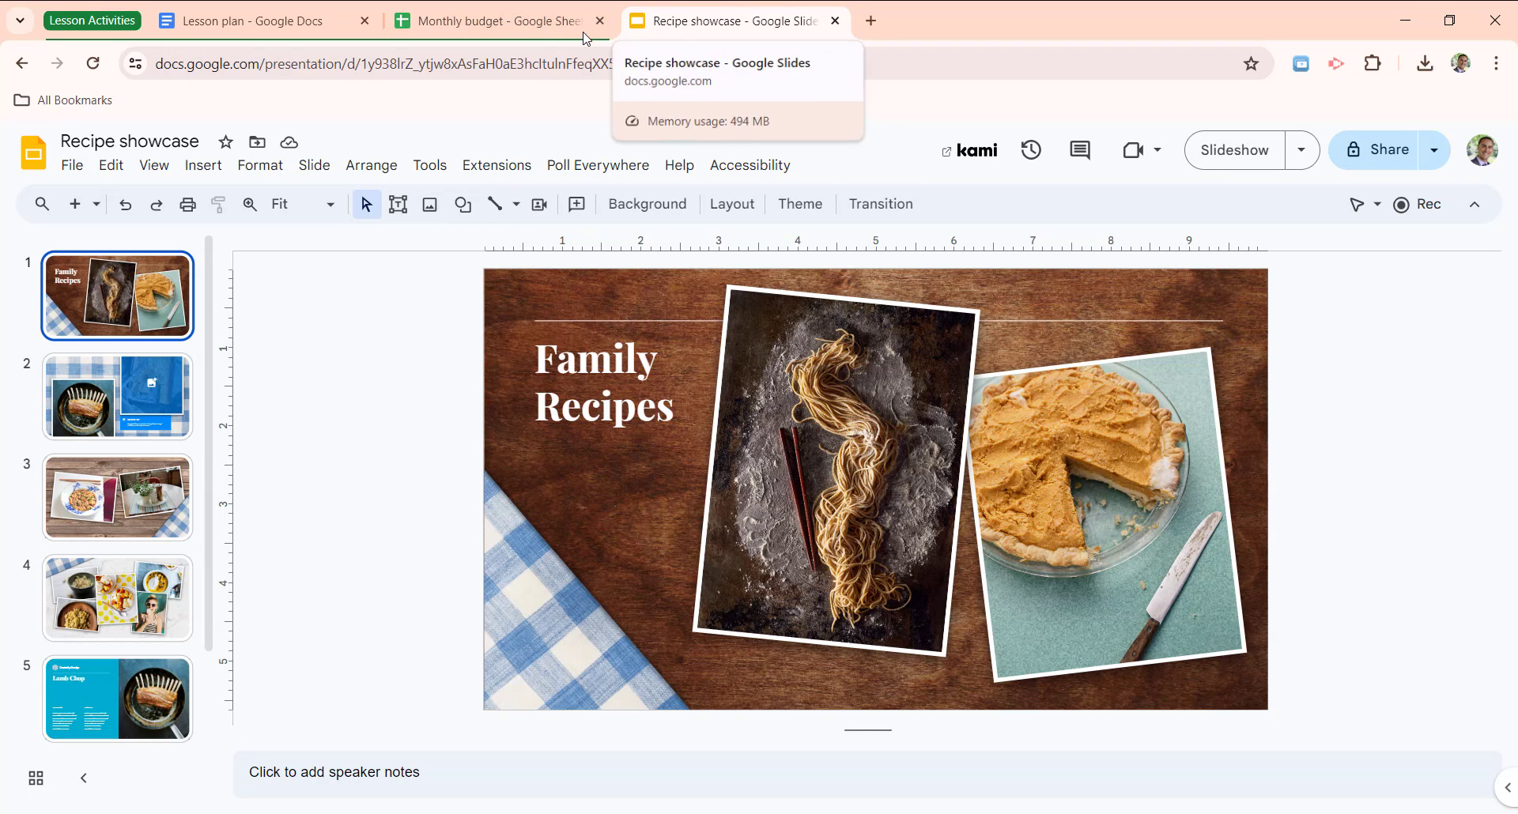
pyautogui.click(95, 21)
pyautogui.click(95, 21)
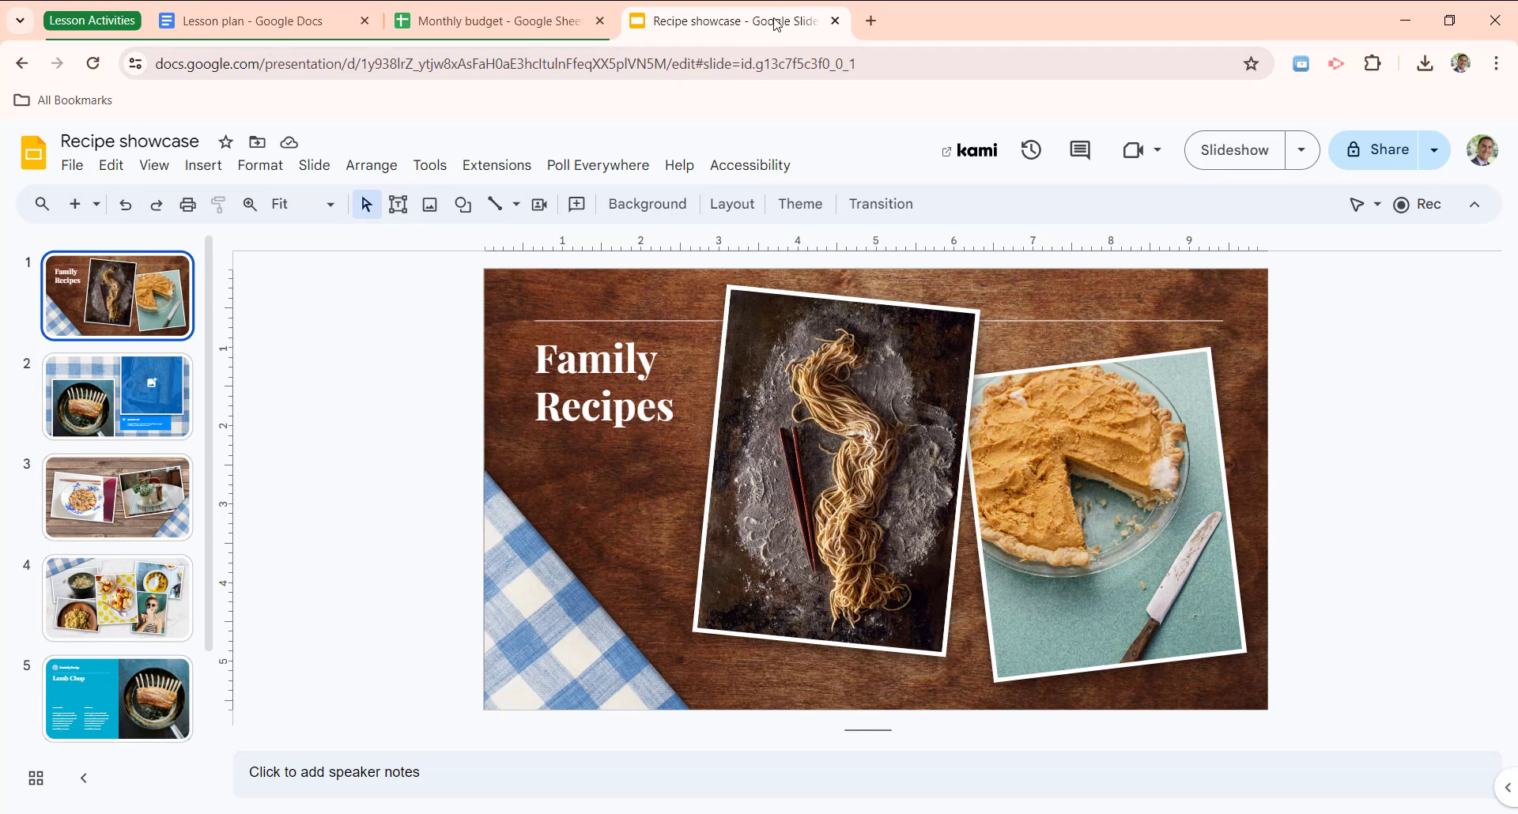
pyautogui.moveTo(769, 22); pyautogui.dragTo(534, 22)
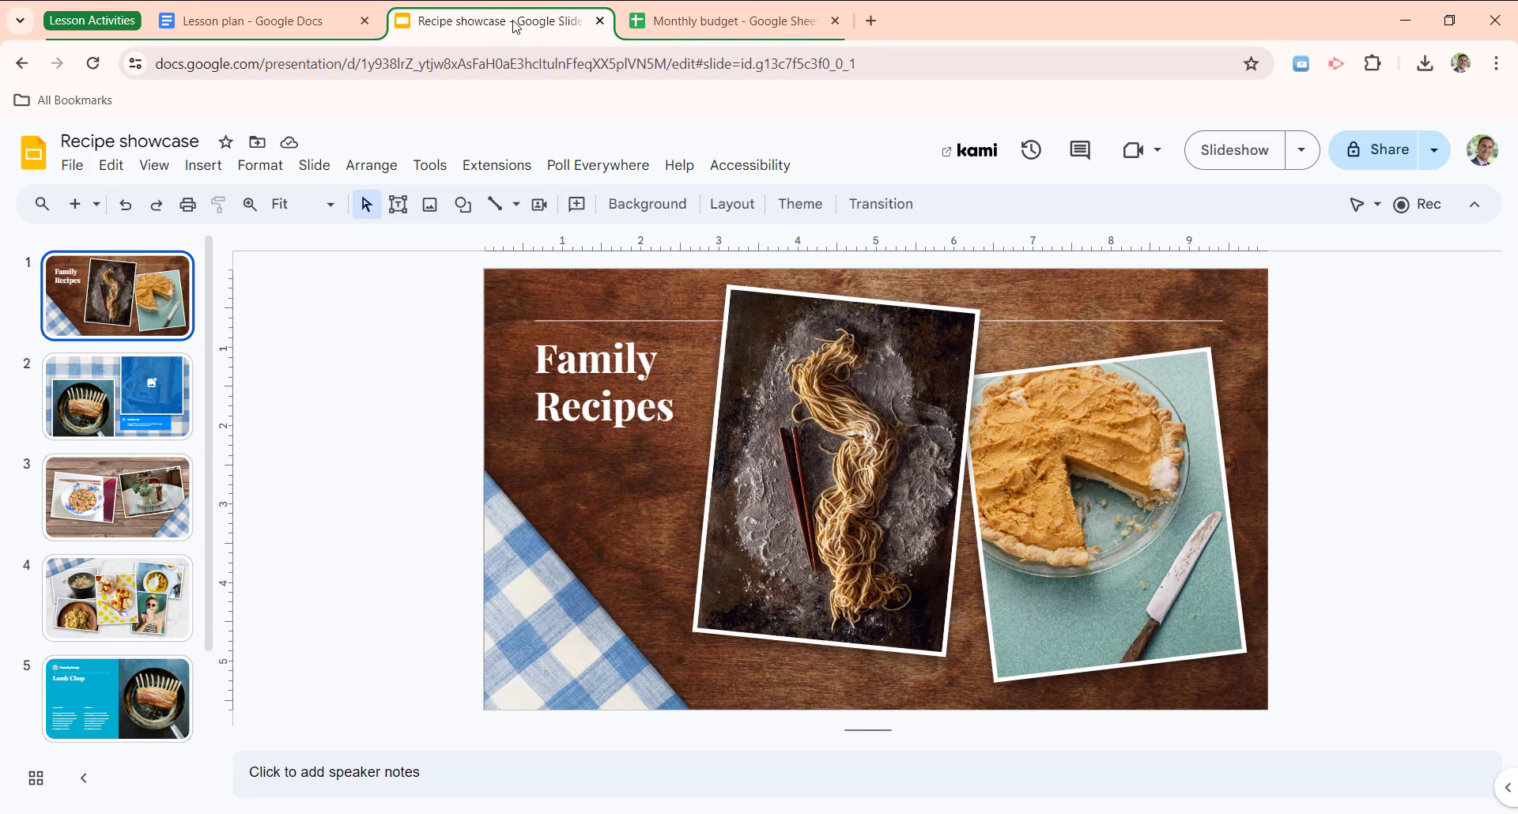
# Ungroup the tabs of the Lesson Activities group while keeping them open.
pyautogui.rightClick(110, 25)
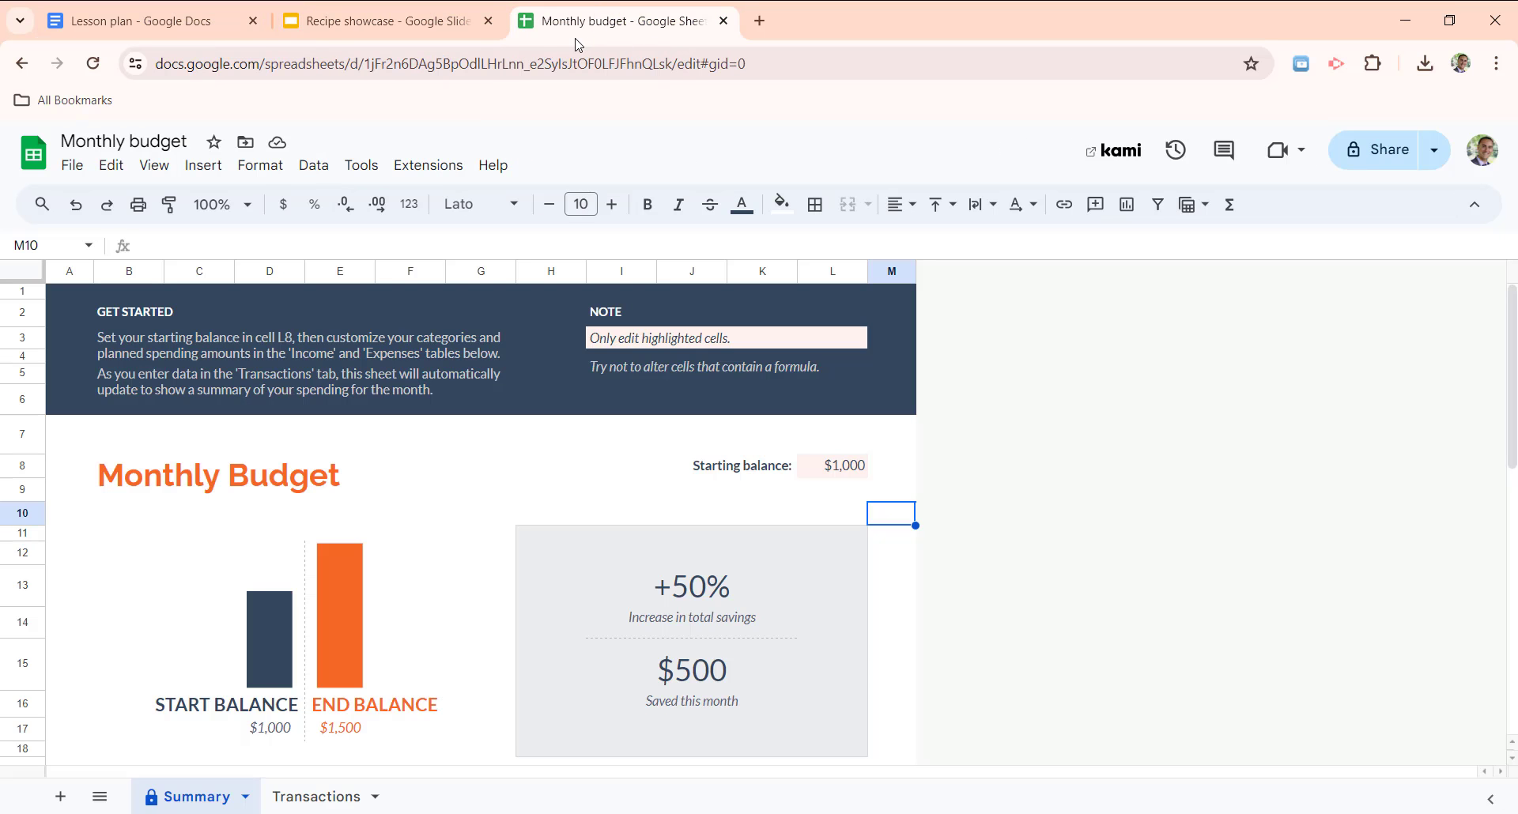
# Select all three tabs, from Lesson plan through Monthly budget, add them to a new group named "Group", and collapse it.
pyautogui.click(195, 23)
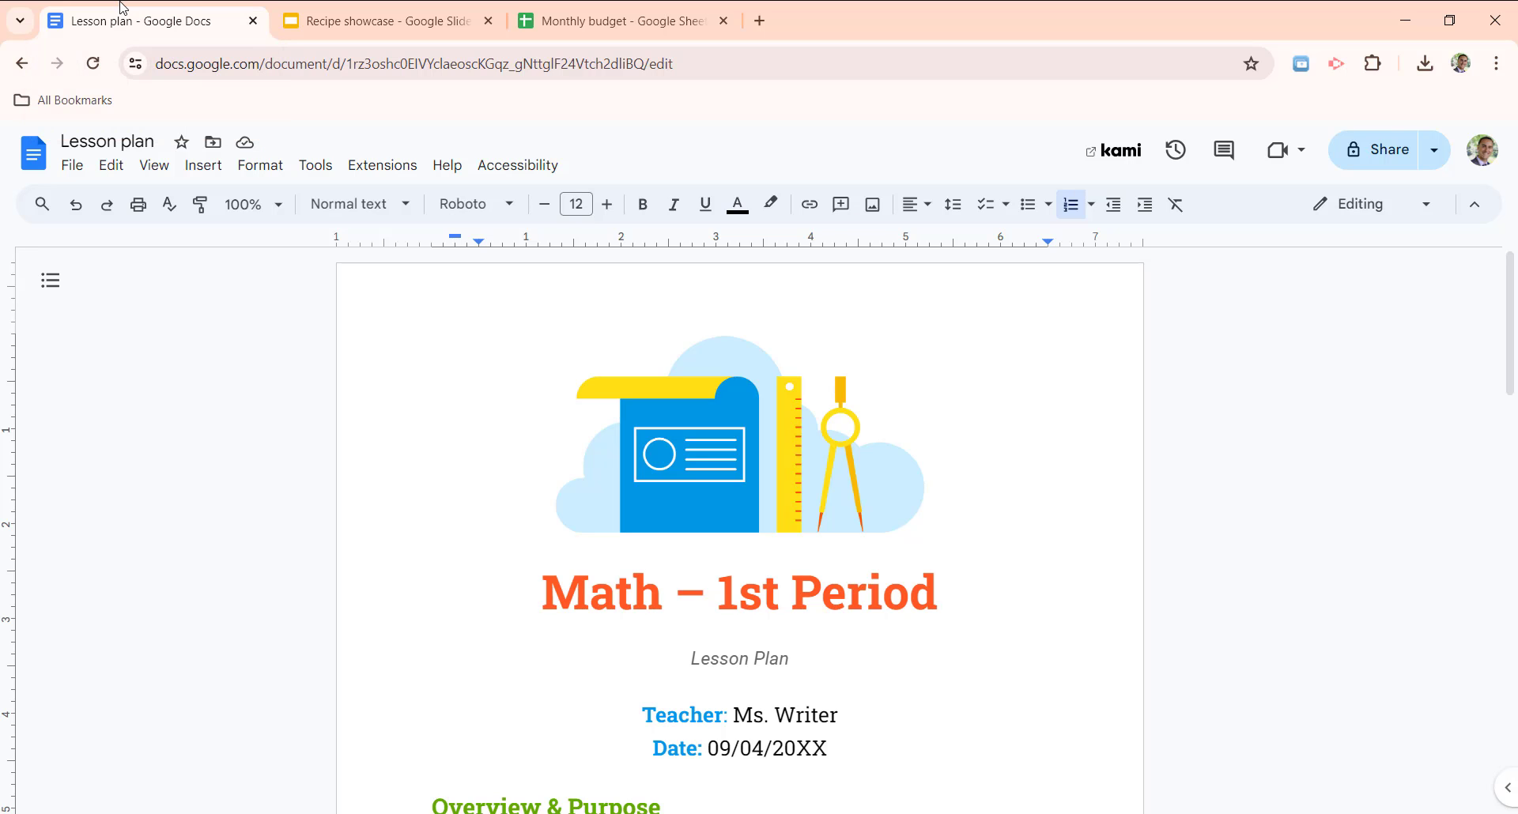
pyautogui.click(628, 17)
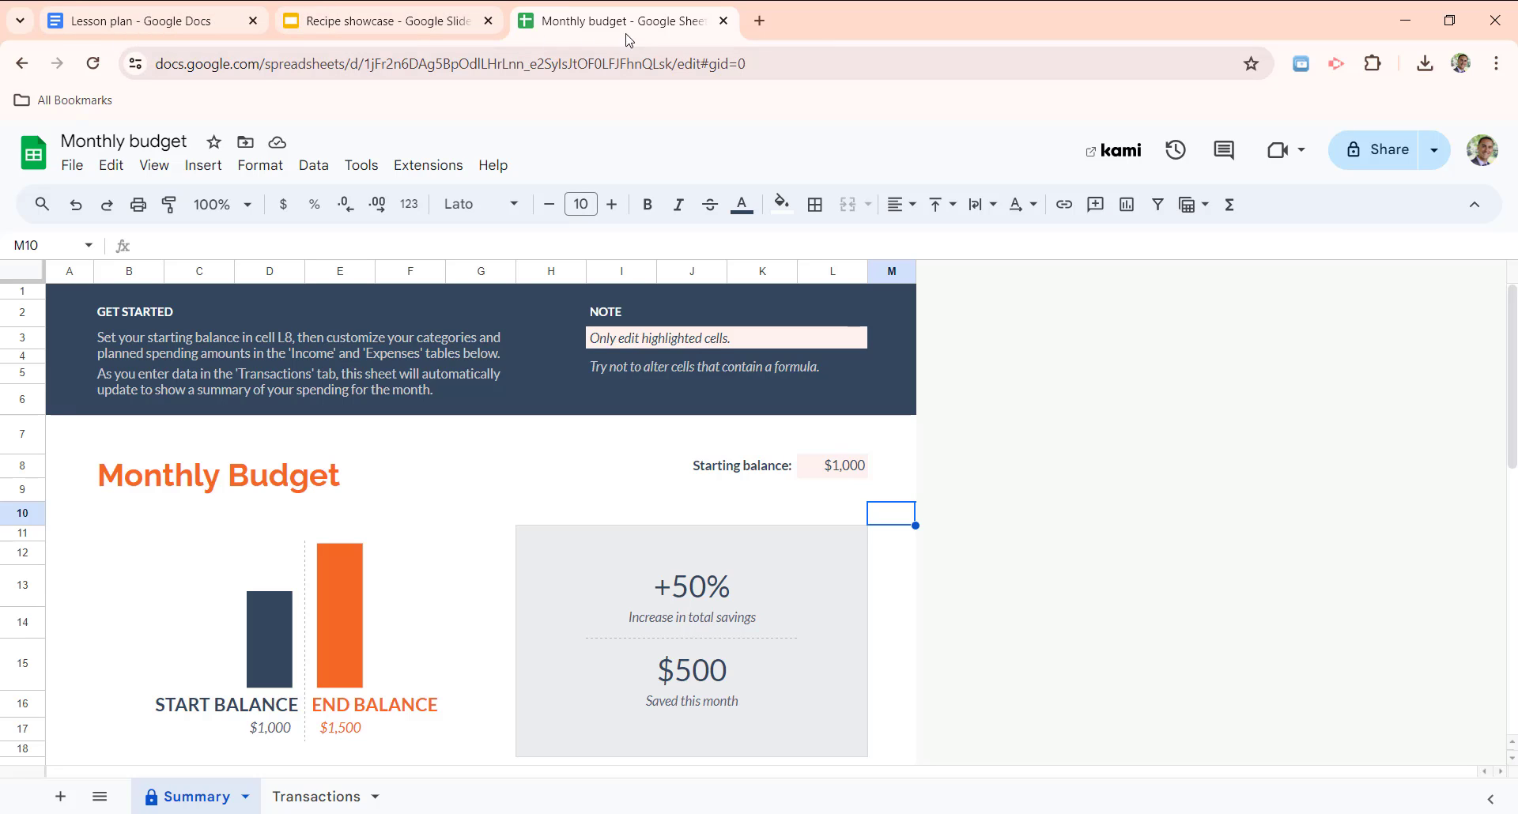
pyautogui.rightClick(127, 29)
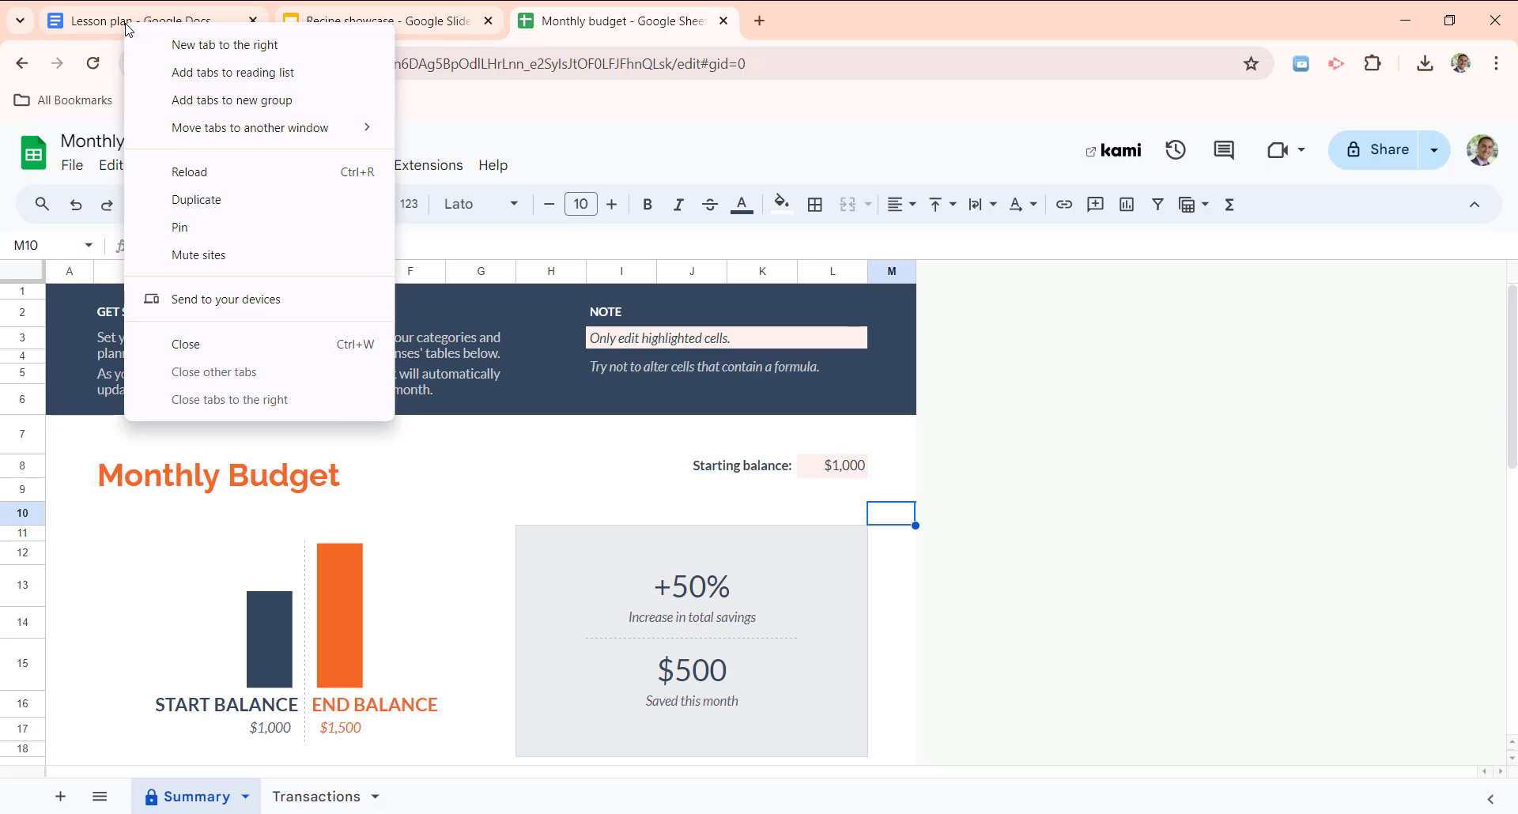
pyautogui.click(256, 108)
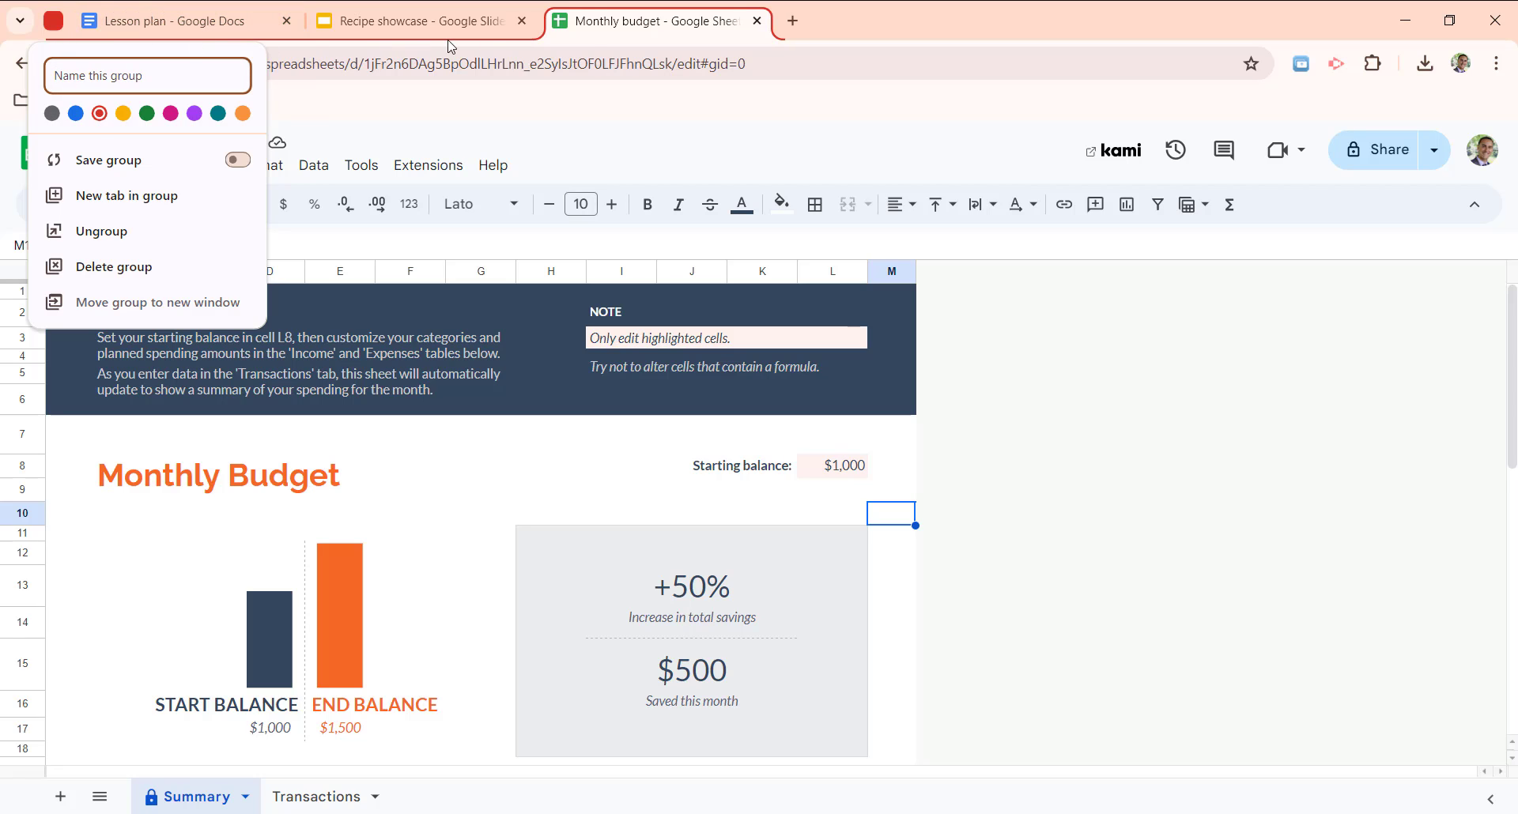
pyautogui.write('Group')
pyautogui.press('Return')
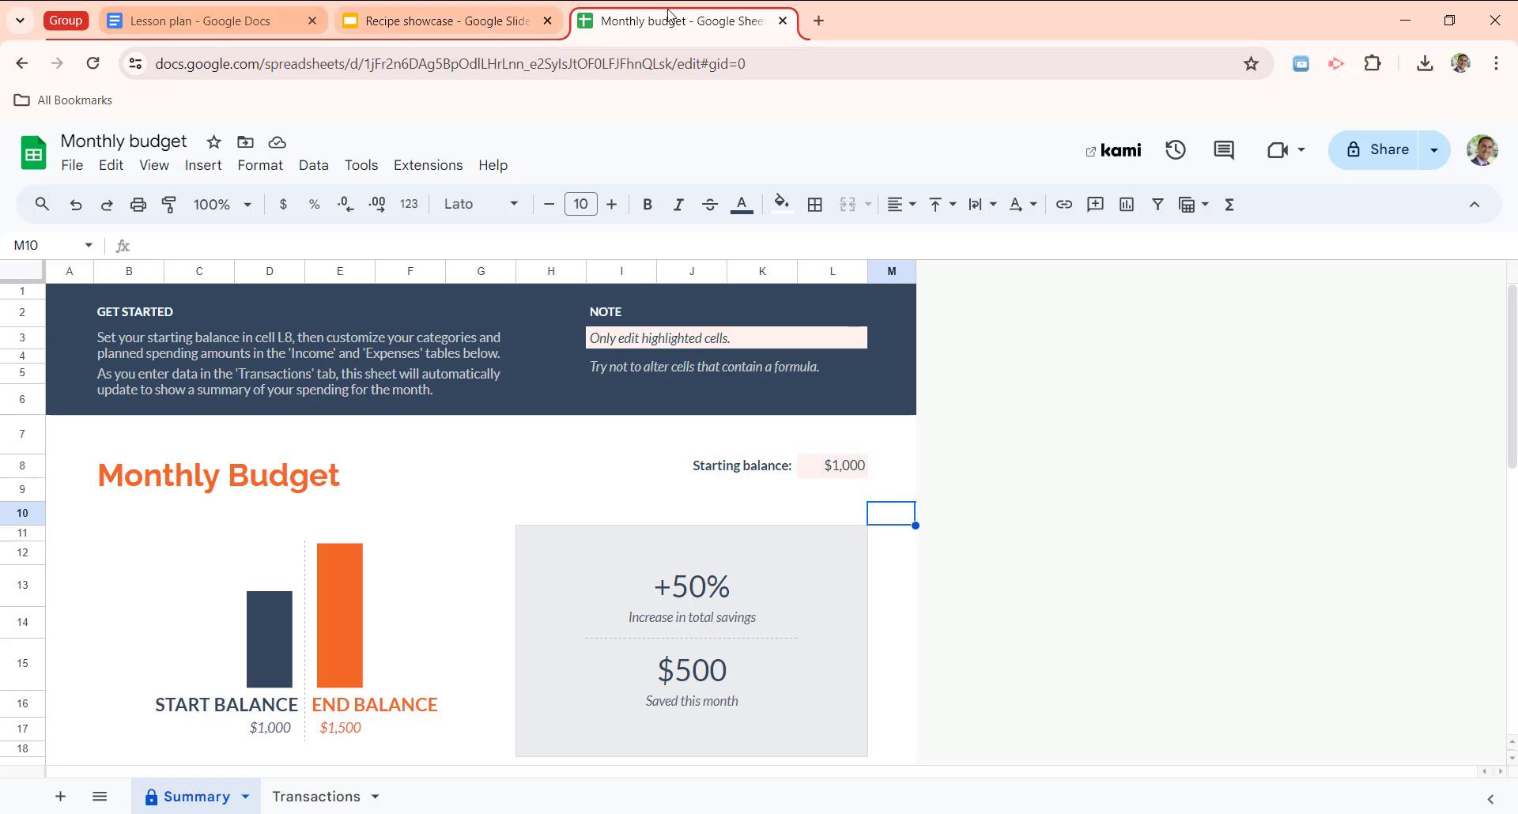
pyautogui.click(65, 24)
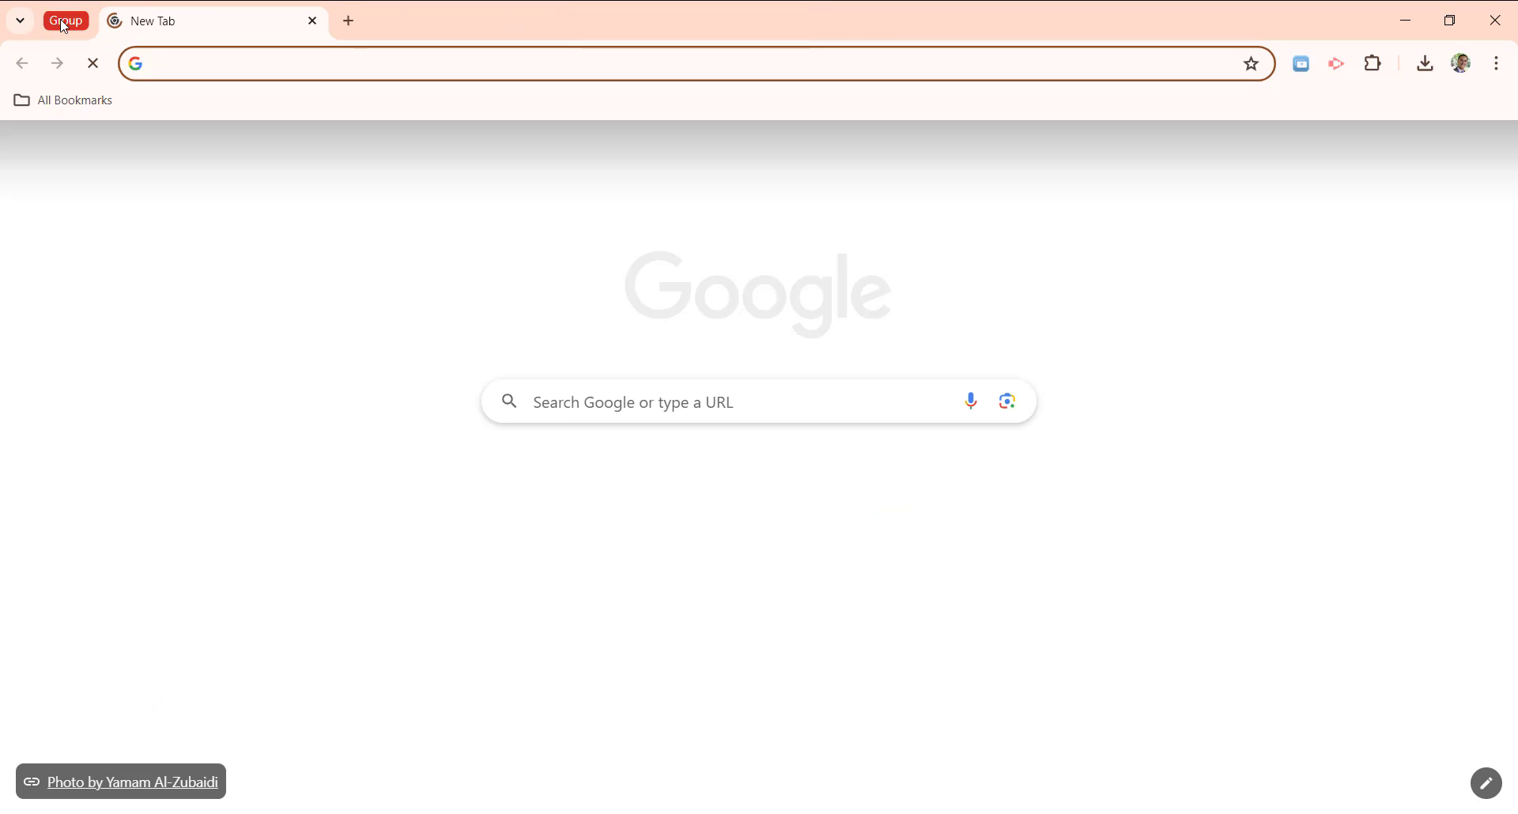
# Expand the collapsed group named "Group" and move it to a new window.
pyautogui.click(66, 24)
pyautogui.doubleClick(68, 24)
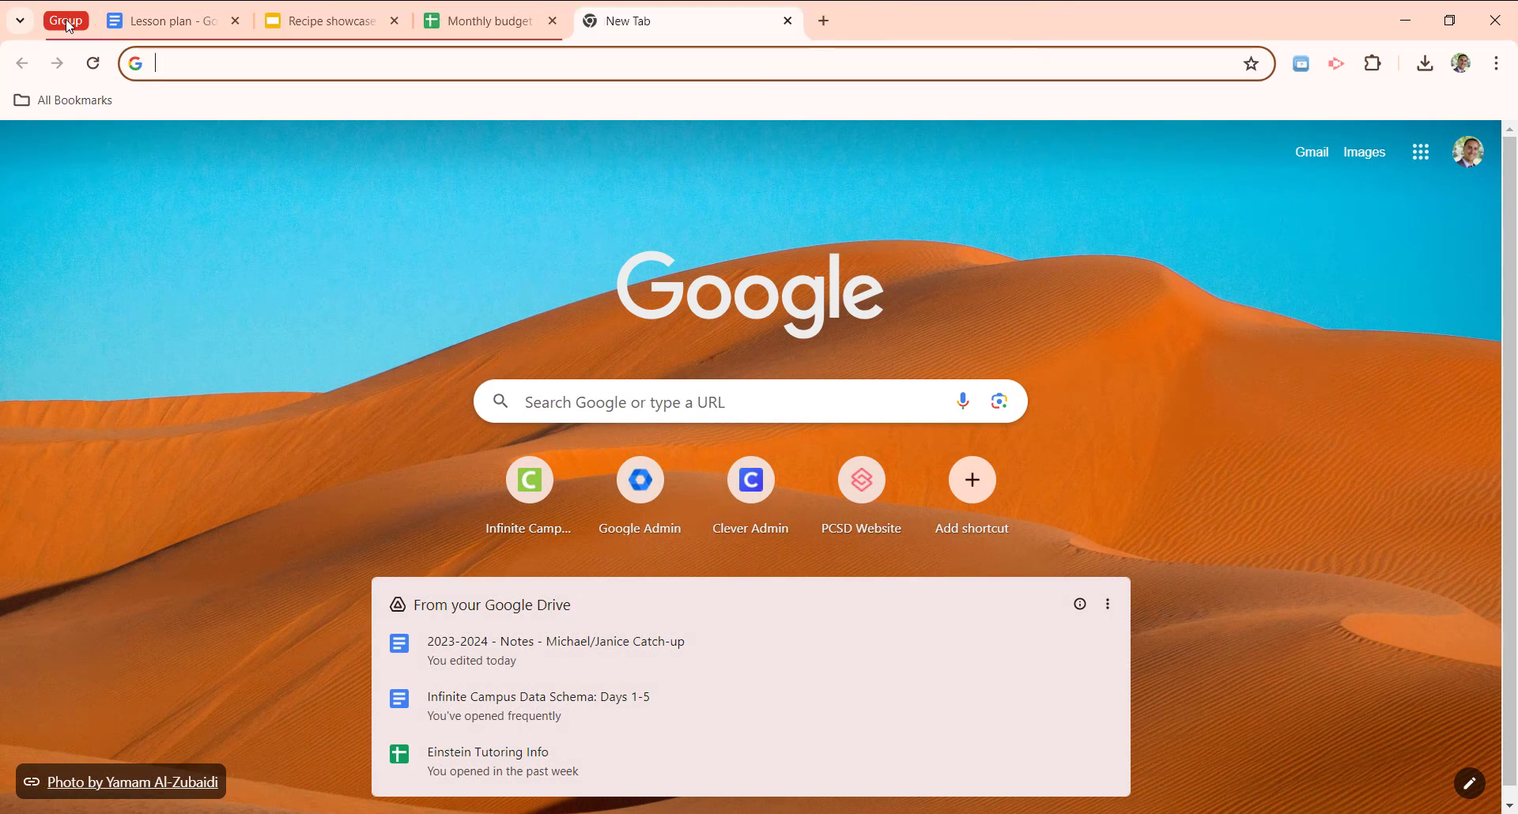
pyautogui.rightClick(70, 27)
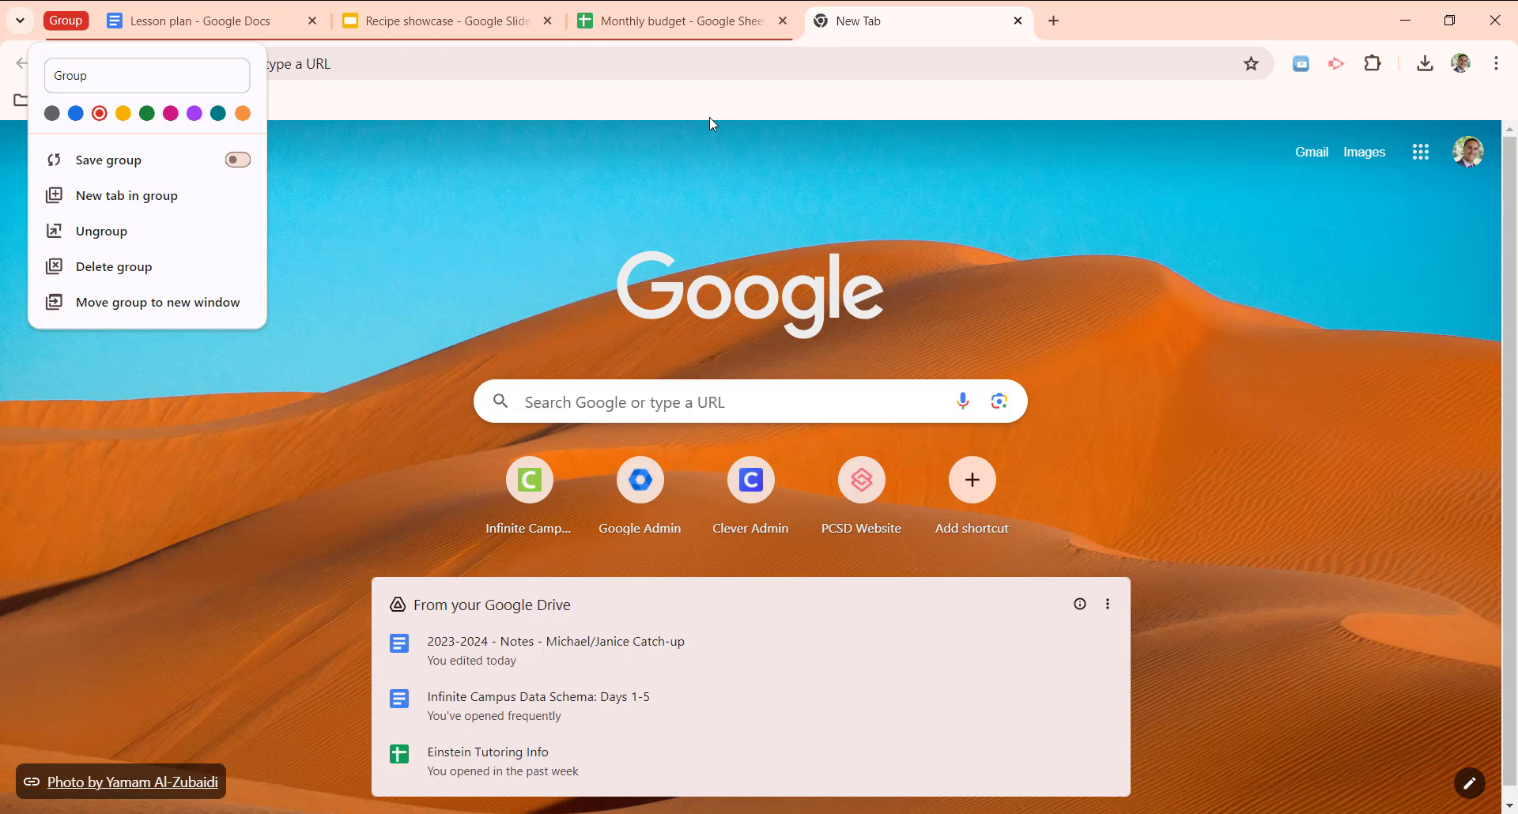
pyautogui.click(150, 308)
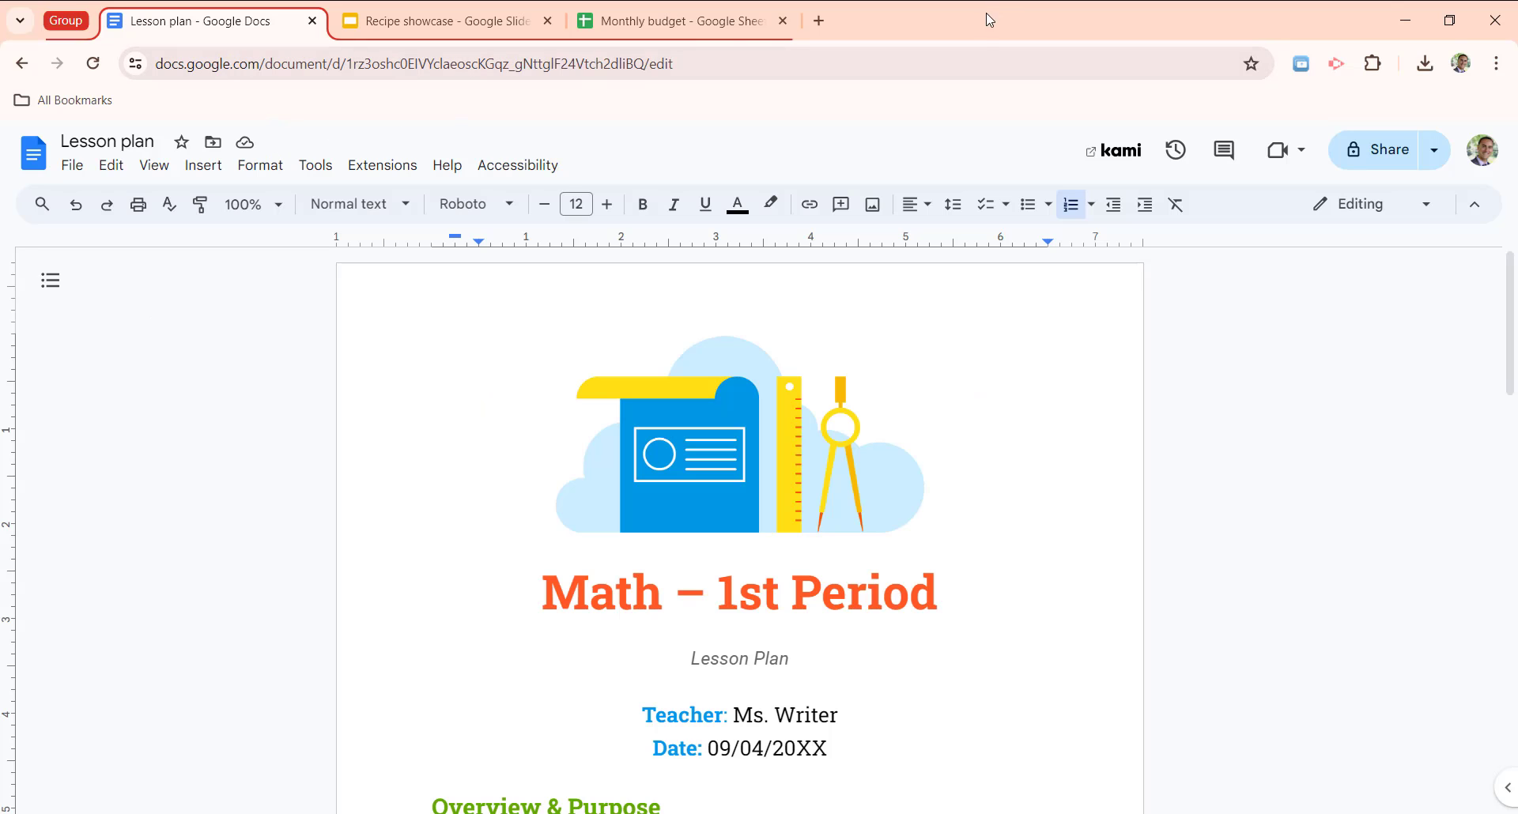
# Move the group from its separate window back into the original window, and close the blank New Tab there.
pyautogui.moveTo(986, 20); pyautogui.dragTo(875, 108)
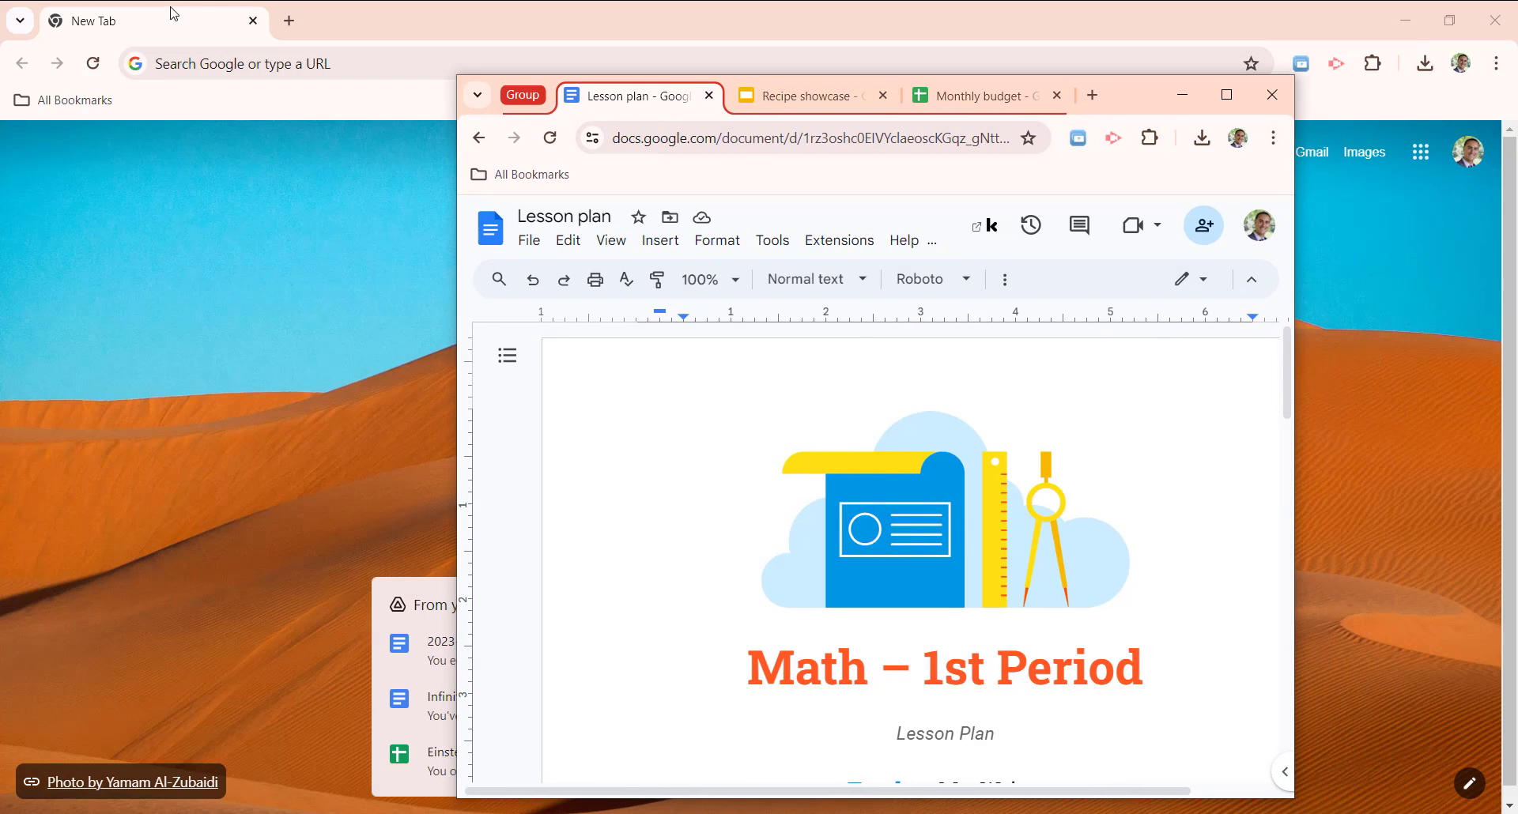
pyautogui.moveTo(1144, 98); pyautogui.dragTo(1066, 104)
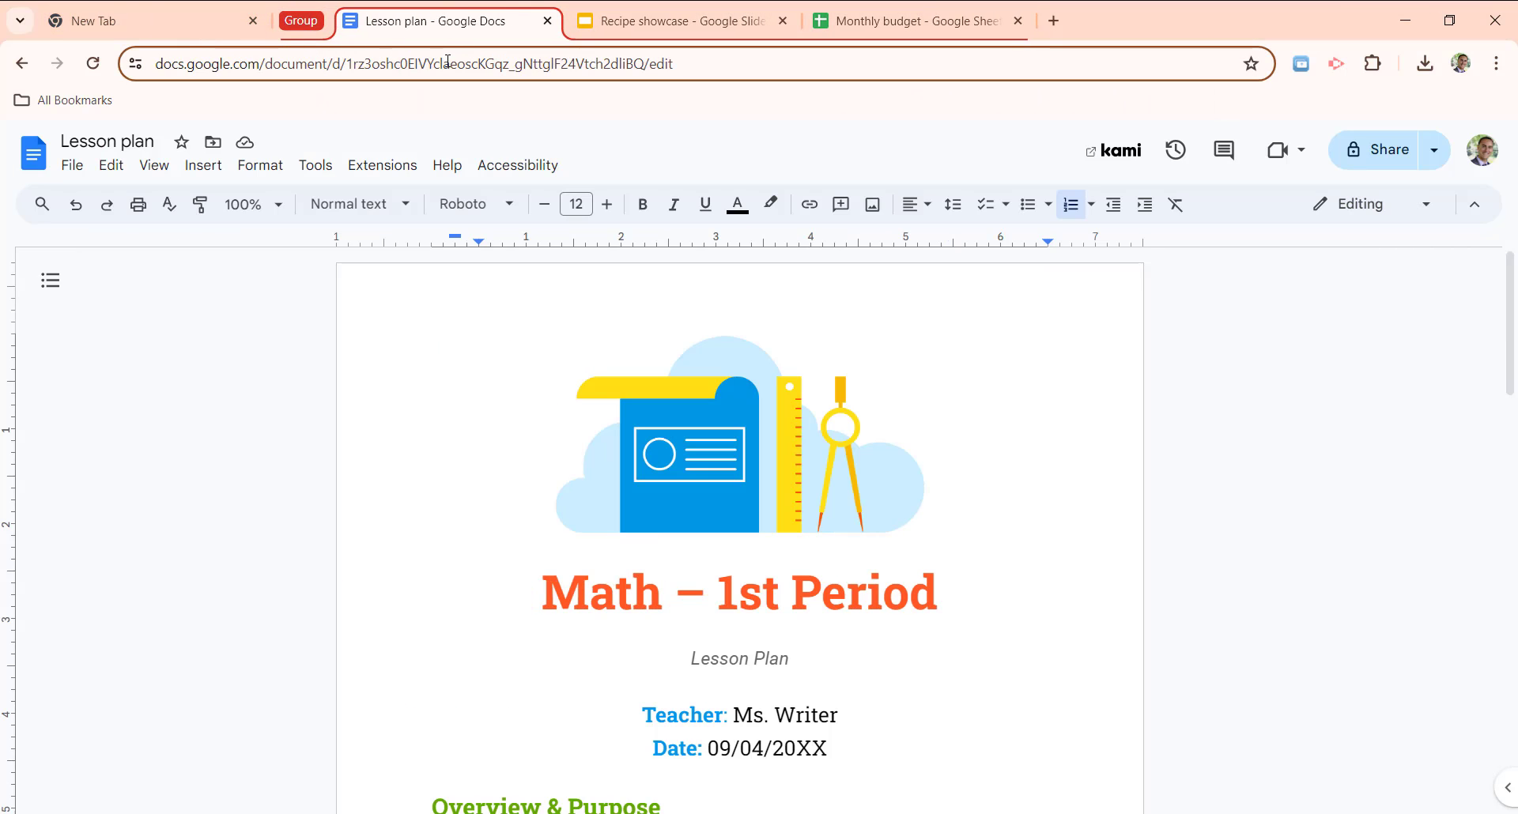
pyautogui.moveTo(1138, 30); pyautogui.dragTo(840, 3)
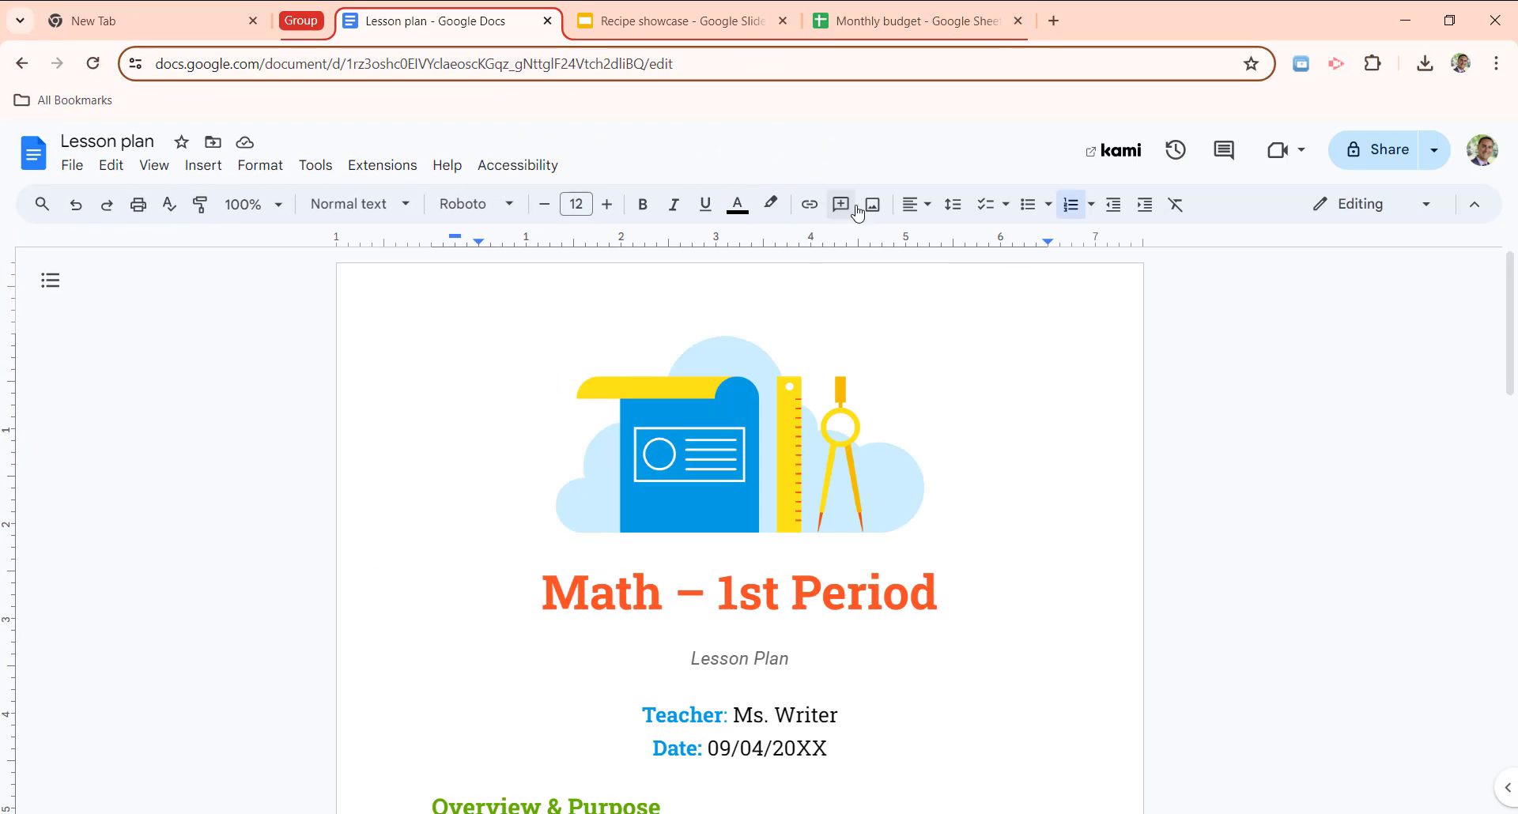
pyautogui.click(253, 20)
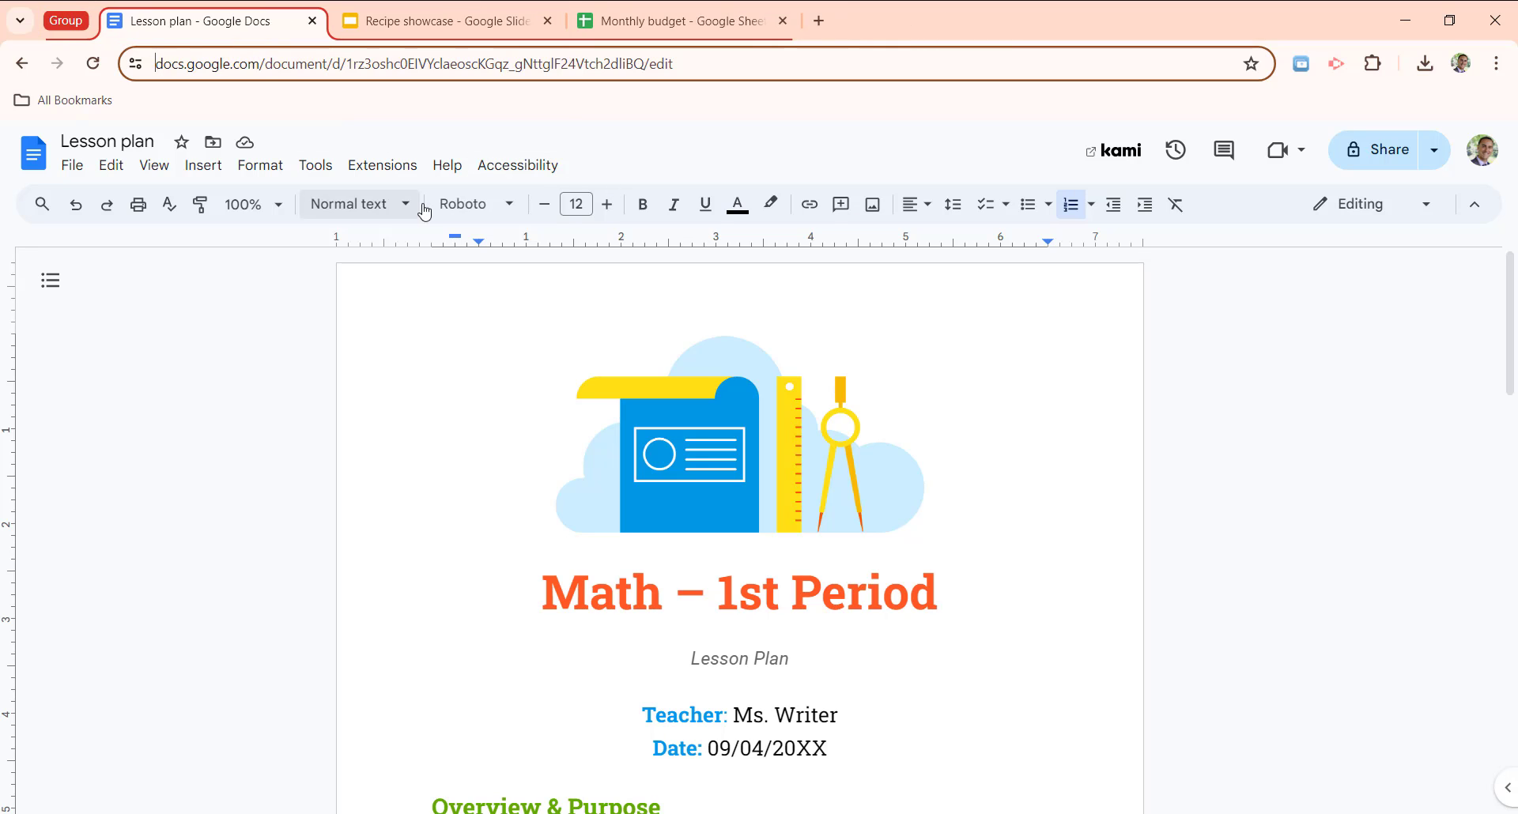
pyautogui.click(76, 26)
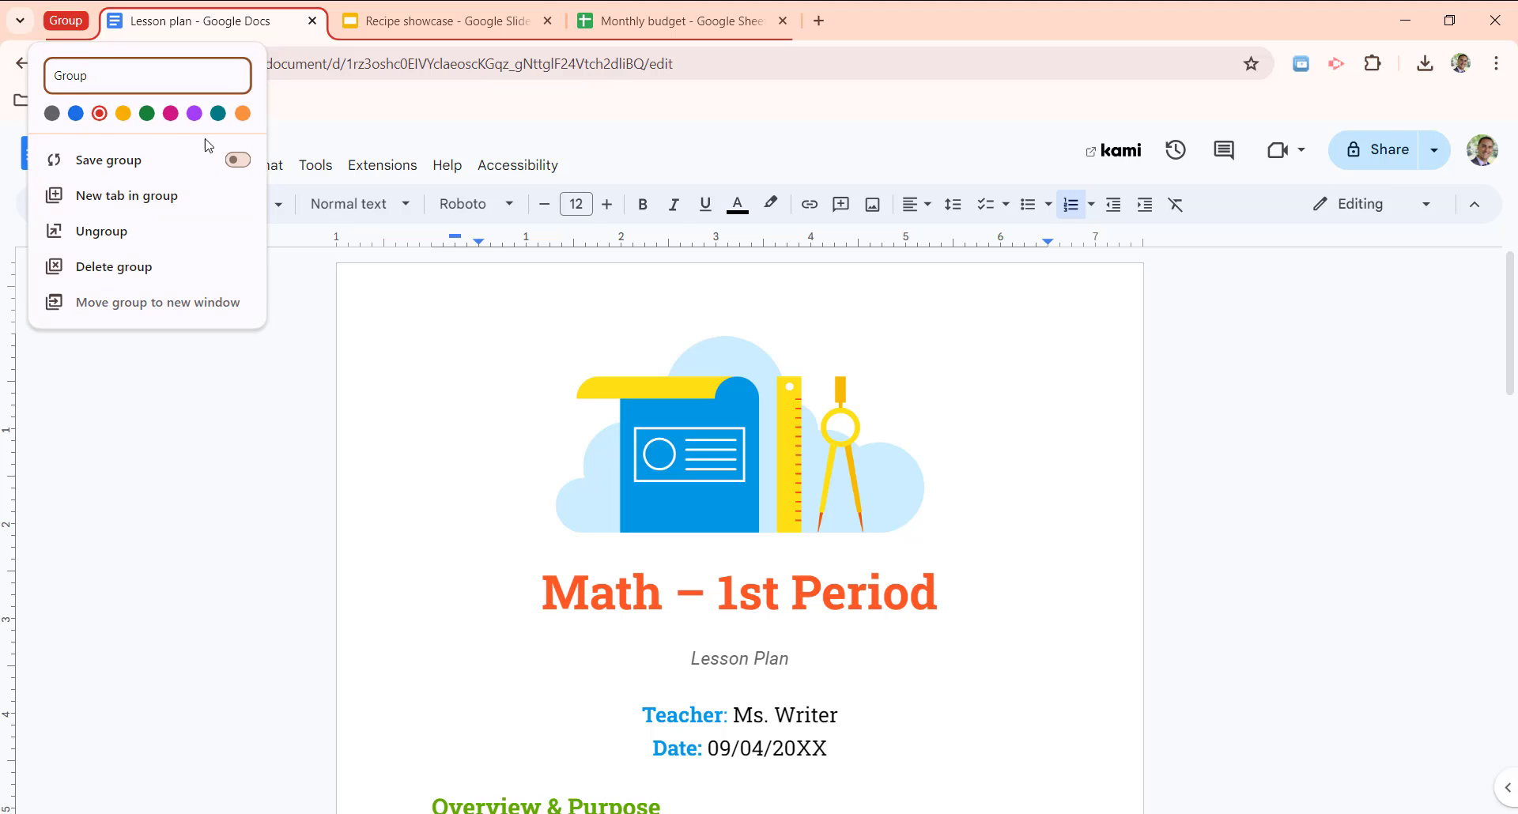
pyautogui.click(870, 17)
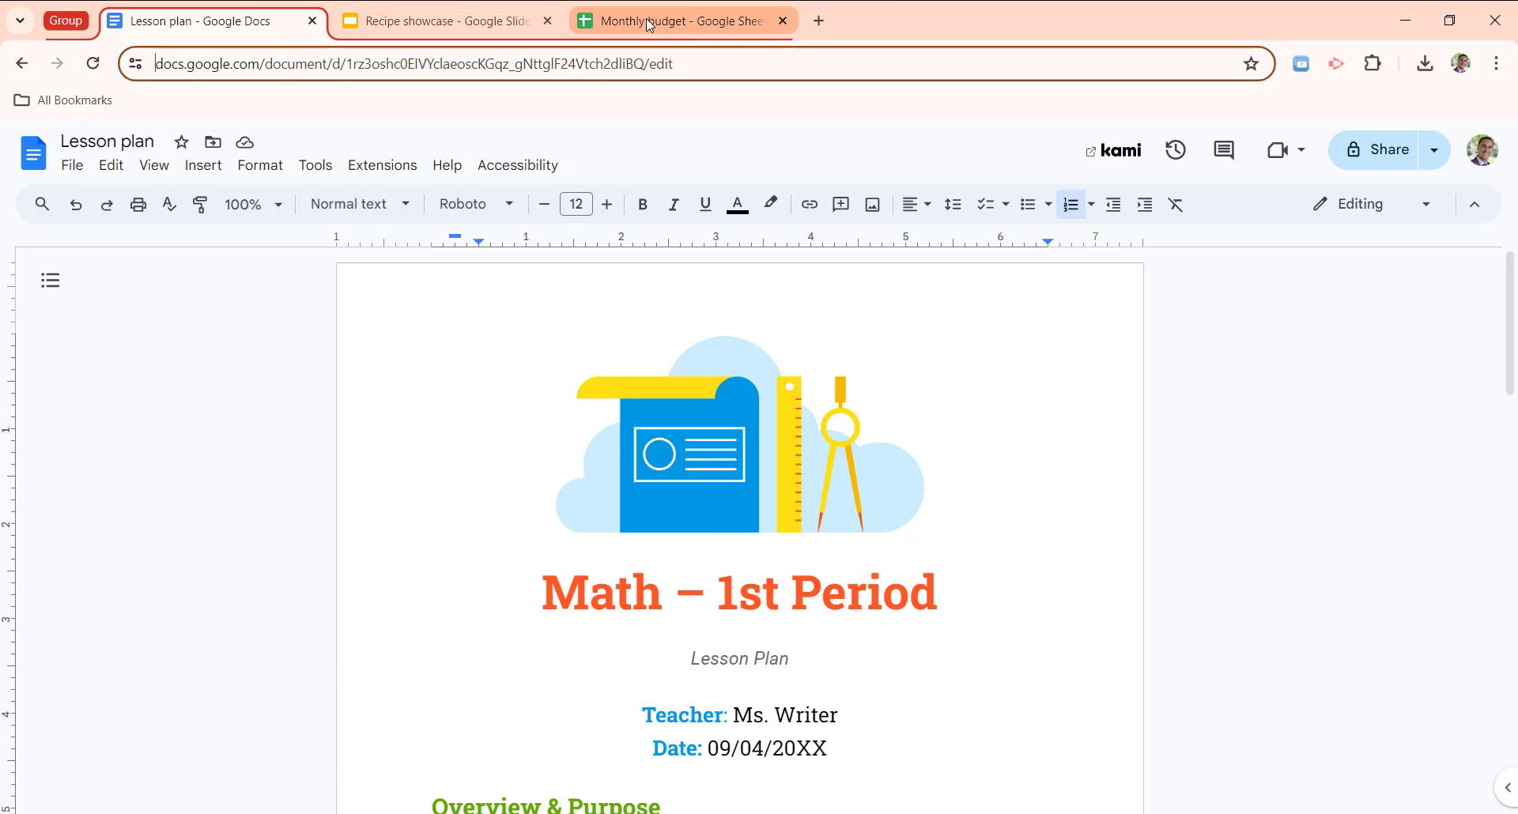
# Take the Monthly budget tab out of its group and add it to a new group named "Budget".
pyautogui.moveTo(647, 19); pyautogui.dragTo(756, 18)
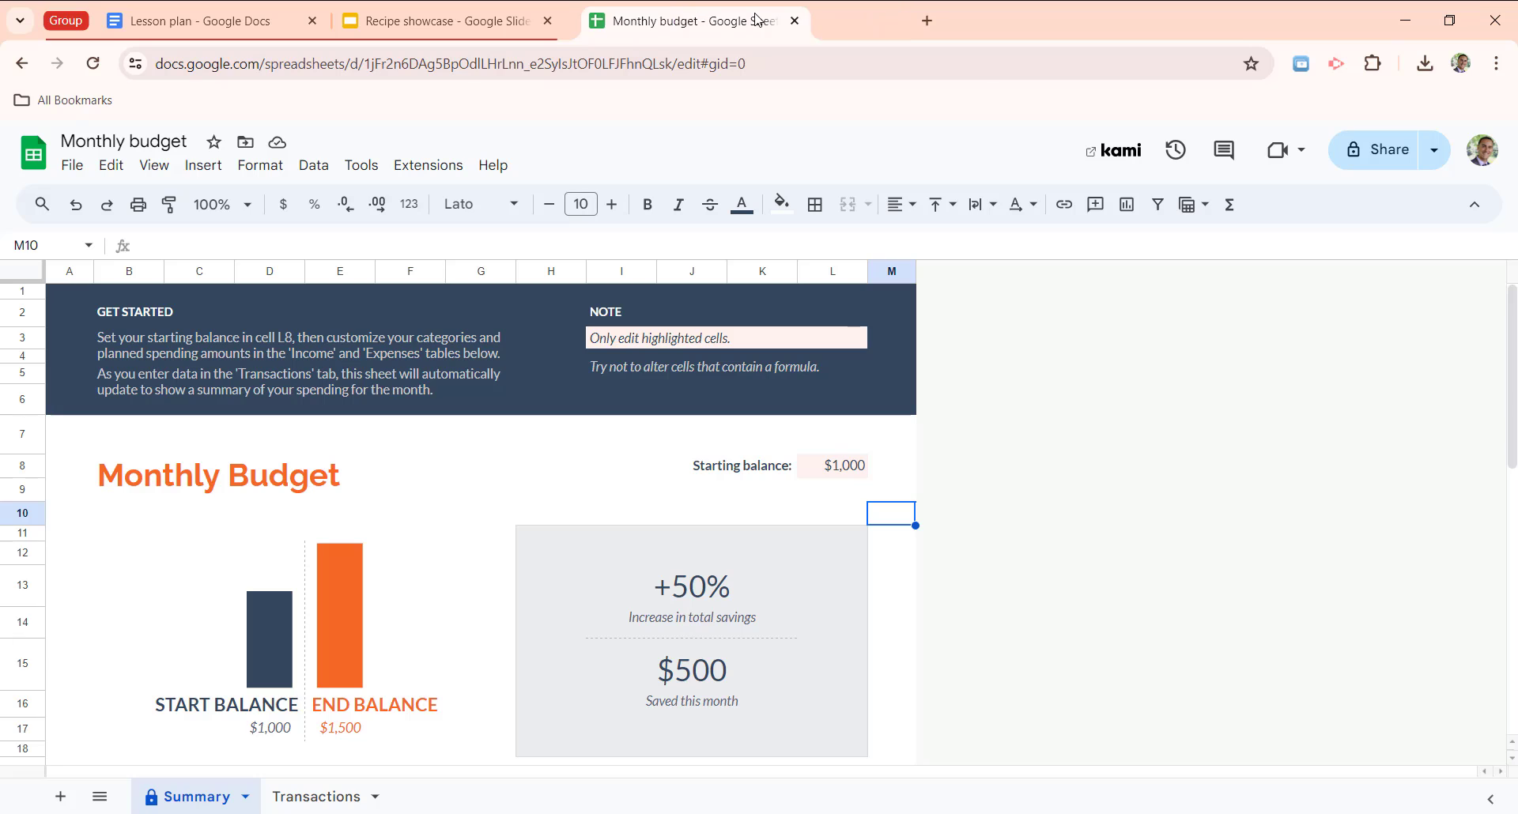
pyautogui.rightClick(678, 24)
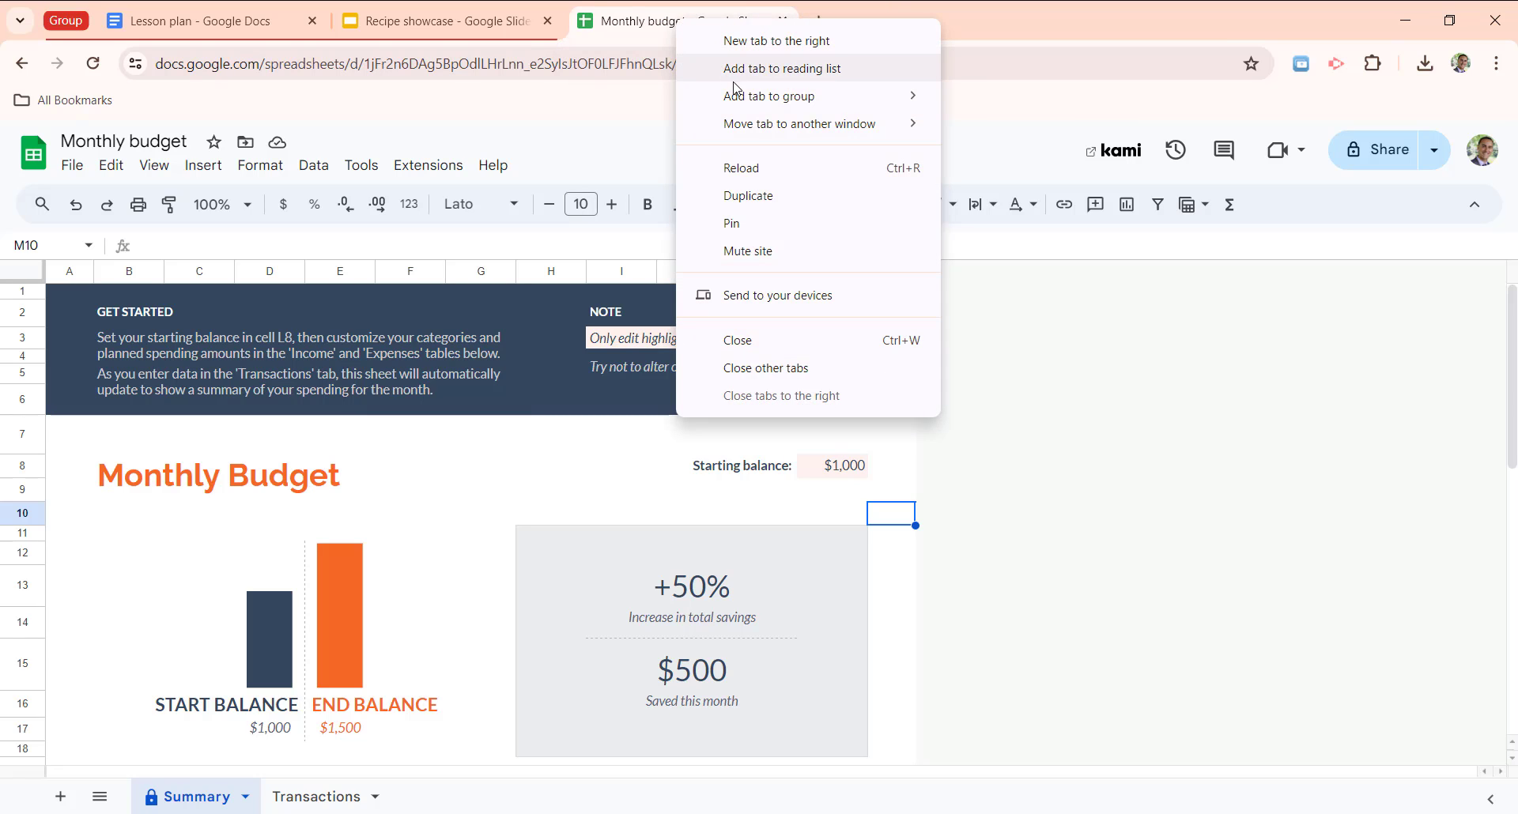
pyautogui.click(1008, 139)
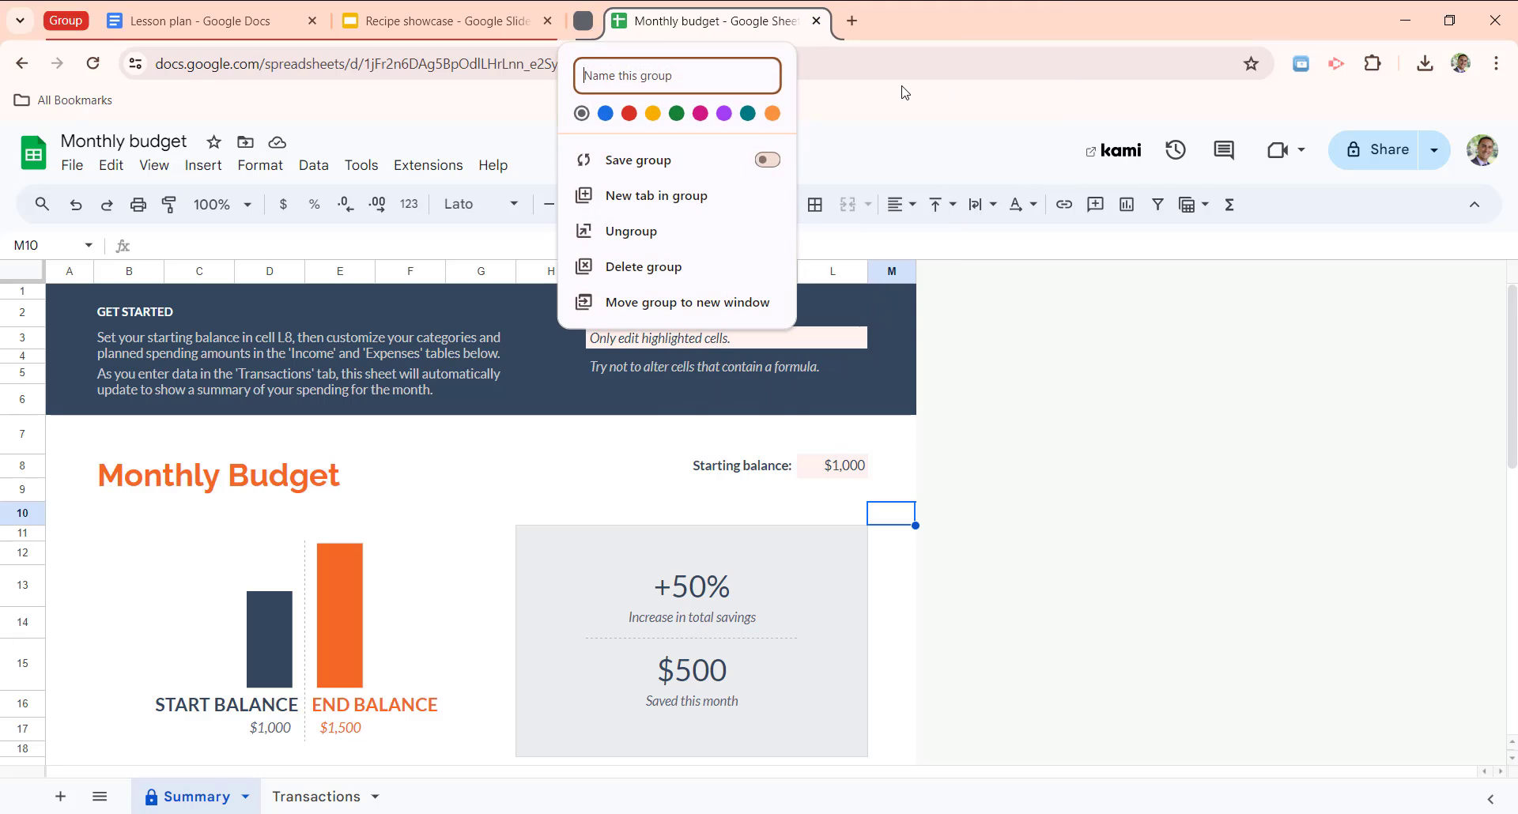
pyautogui.write('Budget')
pyautogui.press('Return')
# Colour the Budget group green and turn on saving for it.
pyautogui.click(598, 21)
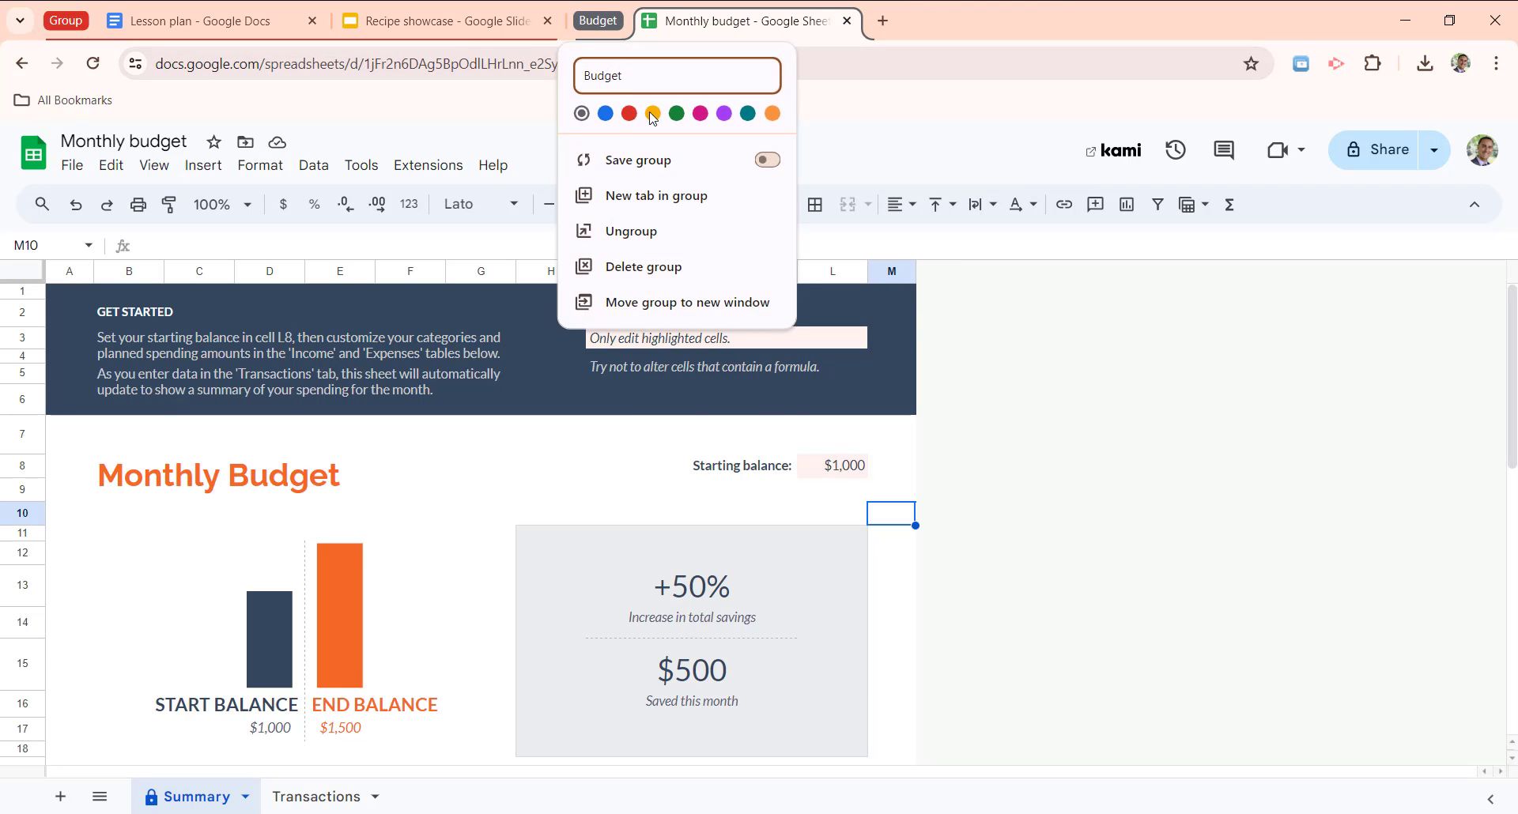
pyautogui.click(678, 115)
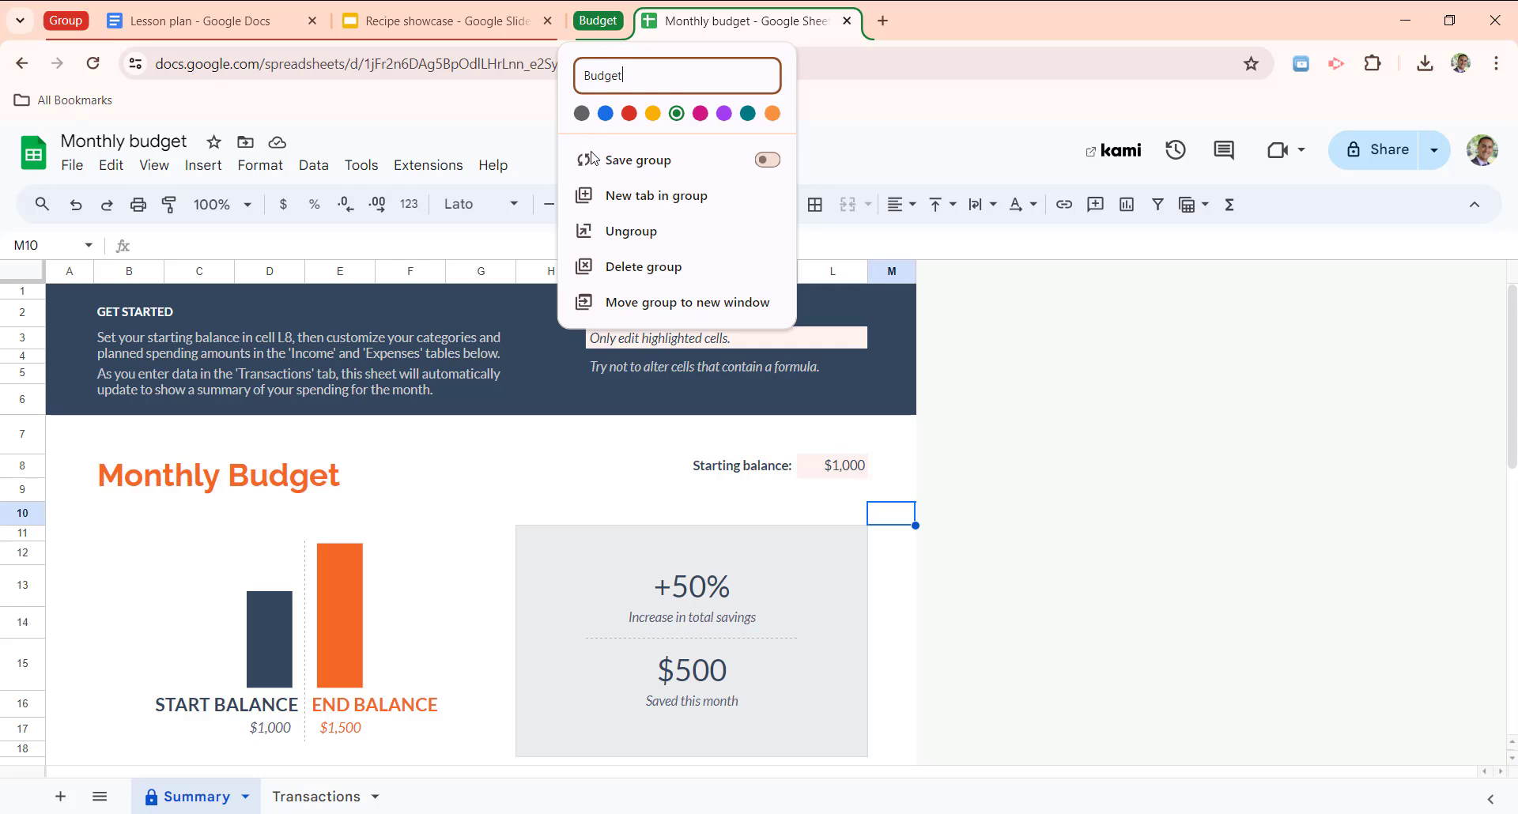
pyautogui.click(767, 161)
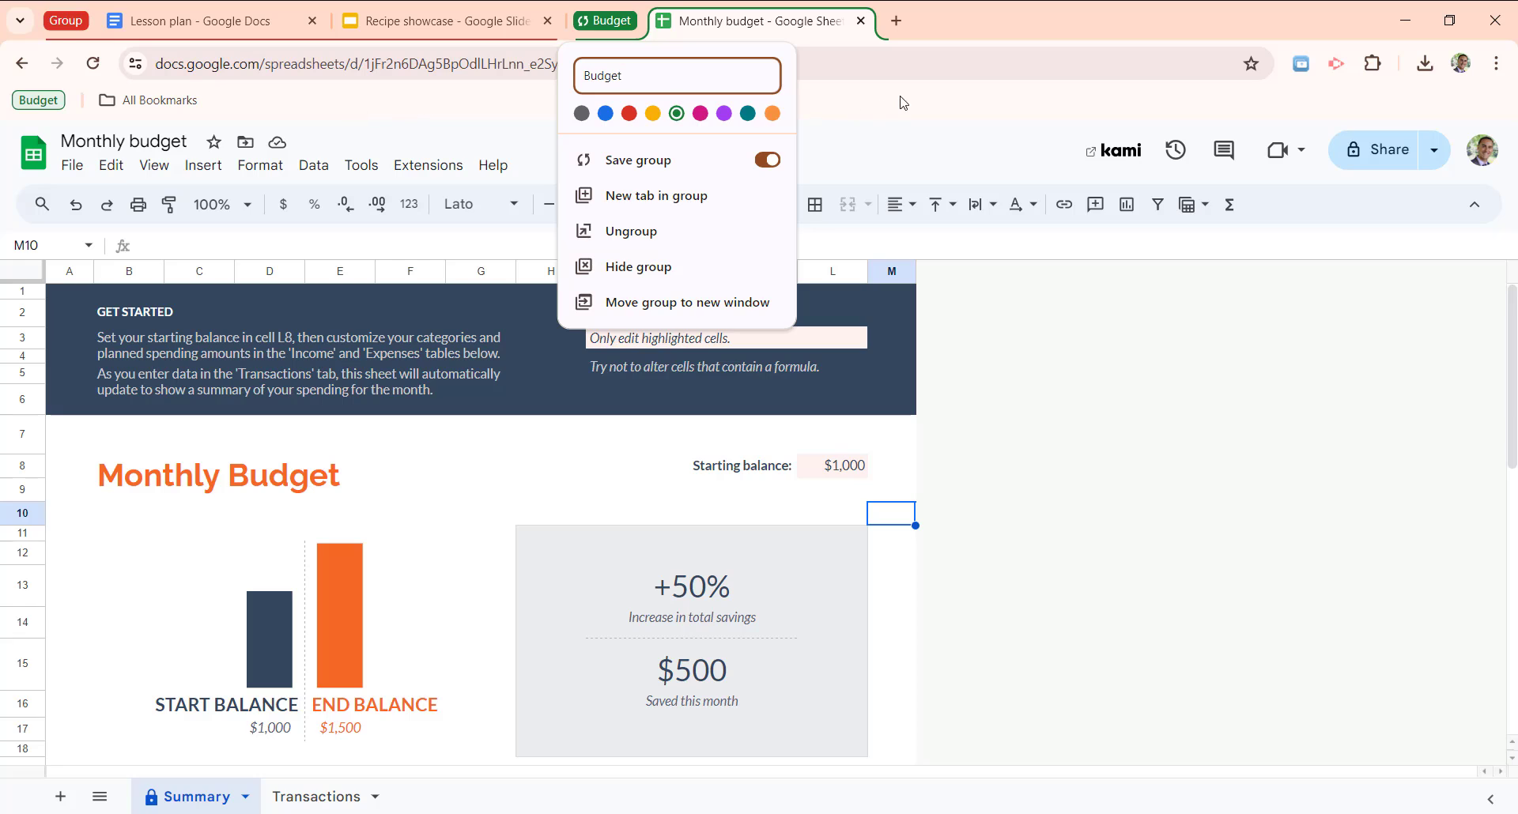
pyautogui.click(949, 29)
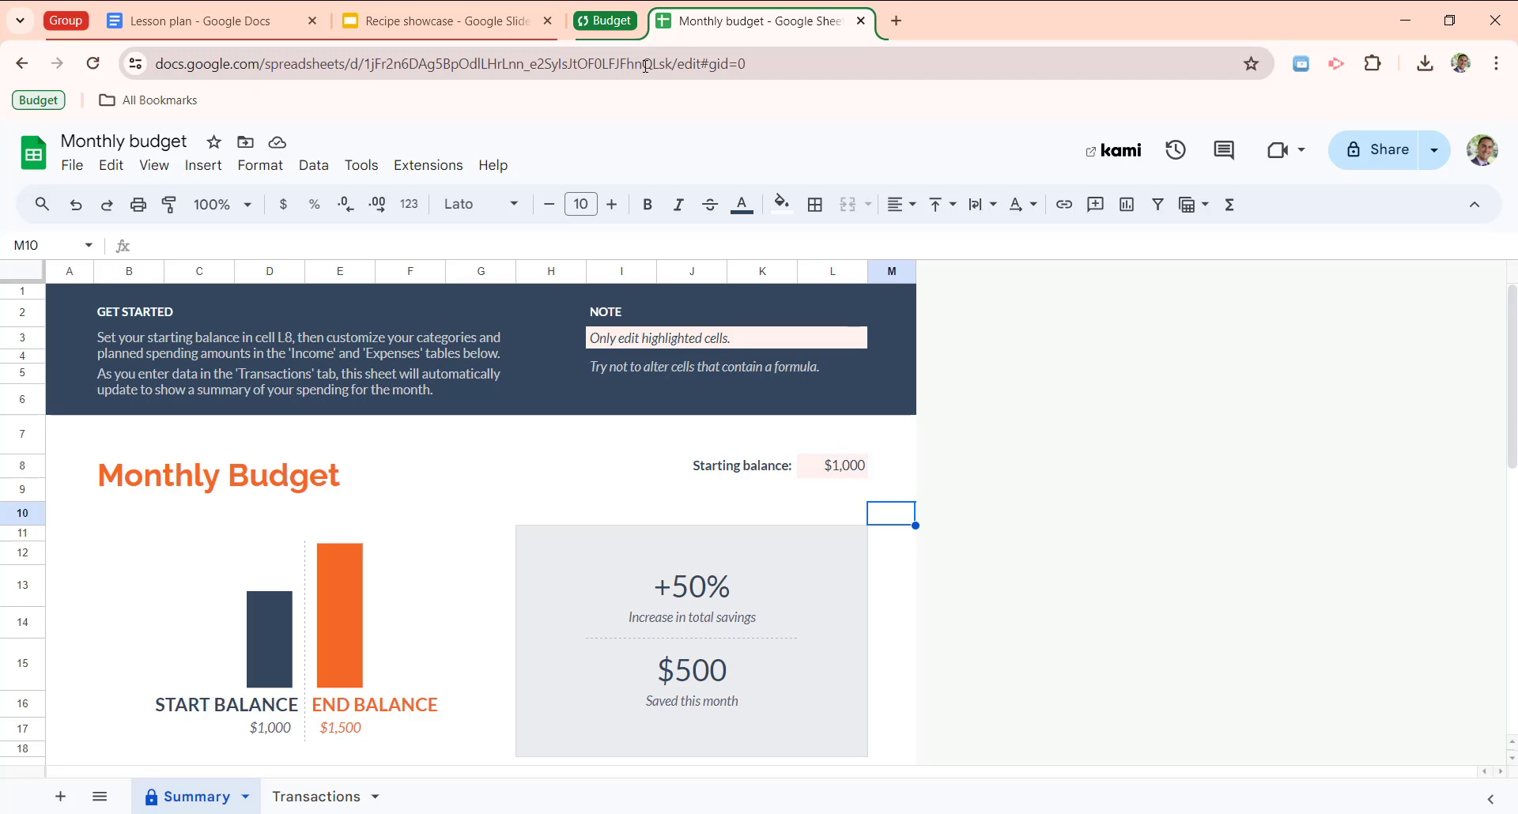
# Check the sync status of the current browser profile.
pyautogui.click(1461, 63)
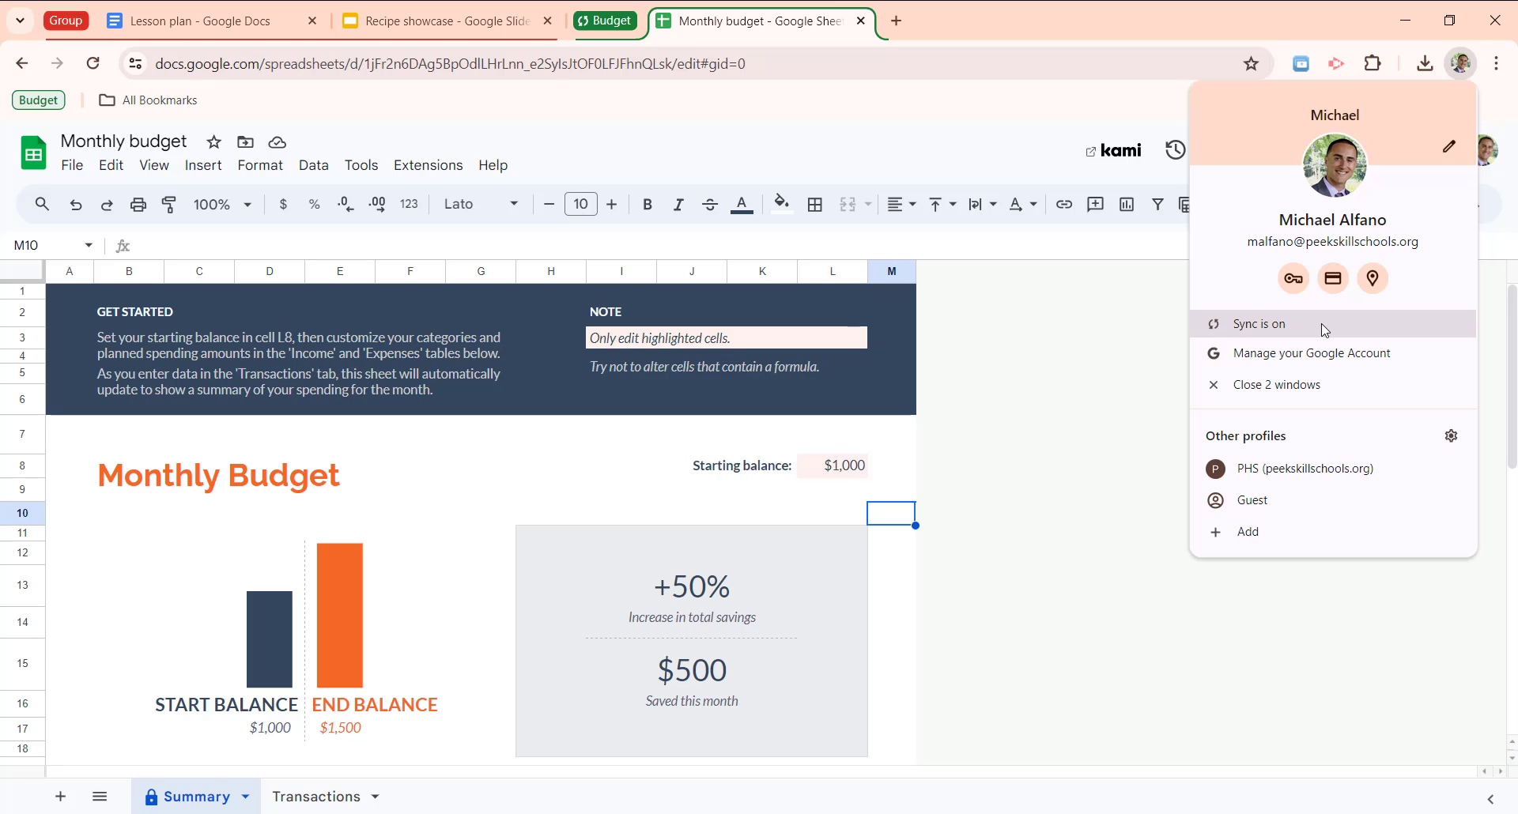
pyautogui.press('Escape')
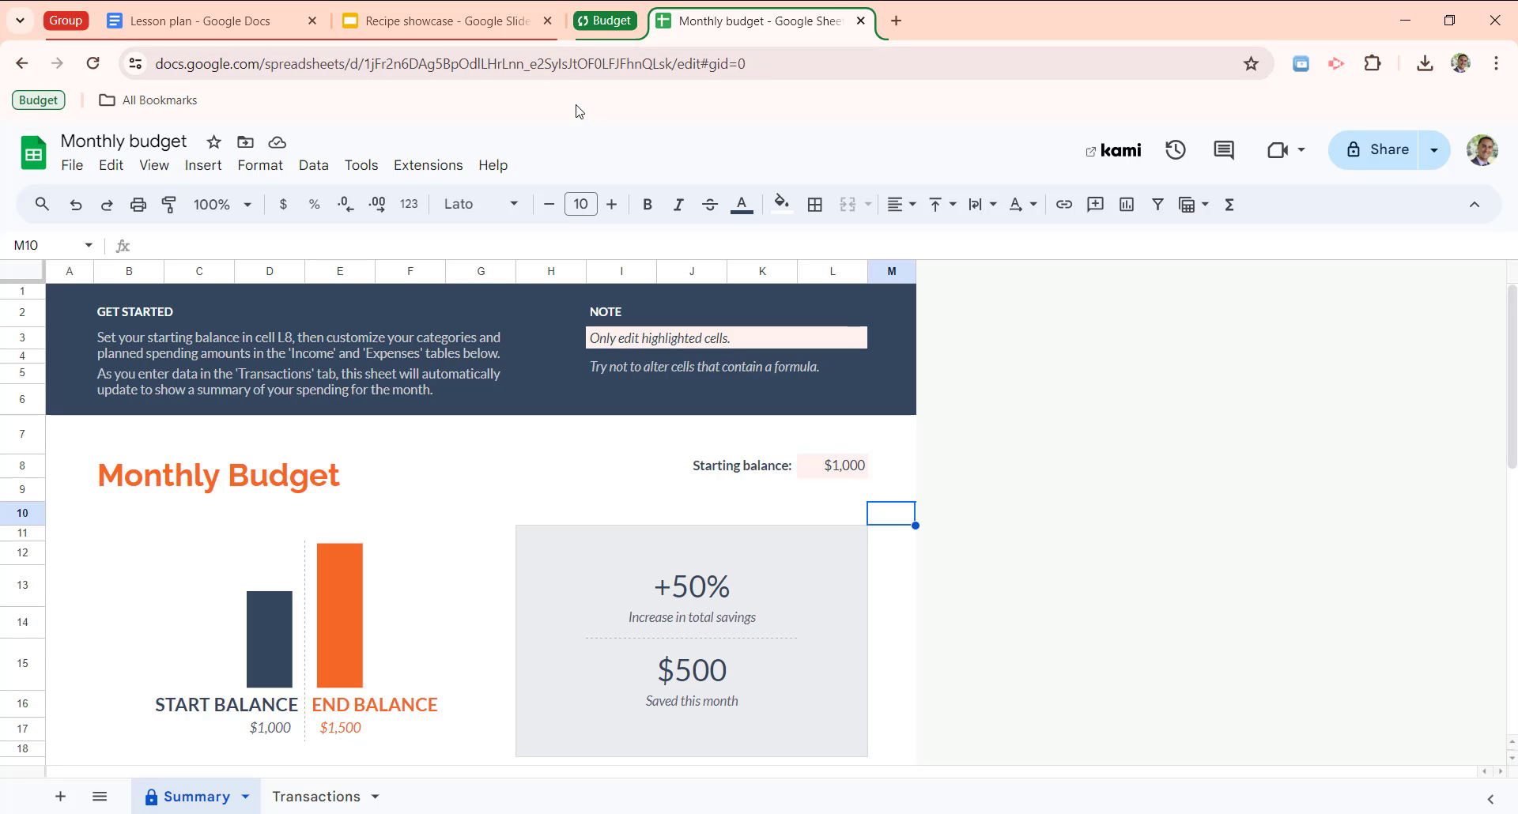
# Open a new browser window, check its signed-in profile, and open the saved Budget group from there.
pyautogui.hotkey('ctrl', 'n')
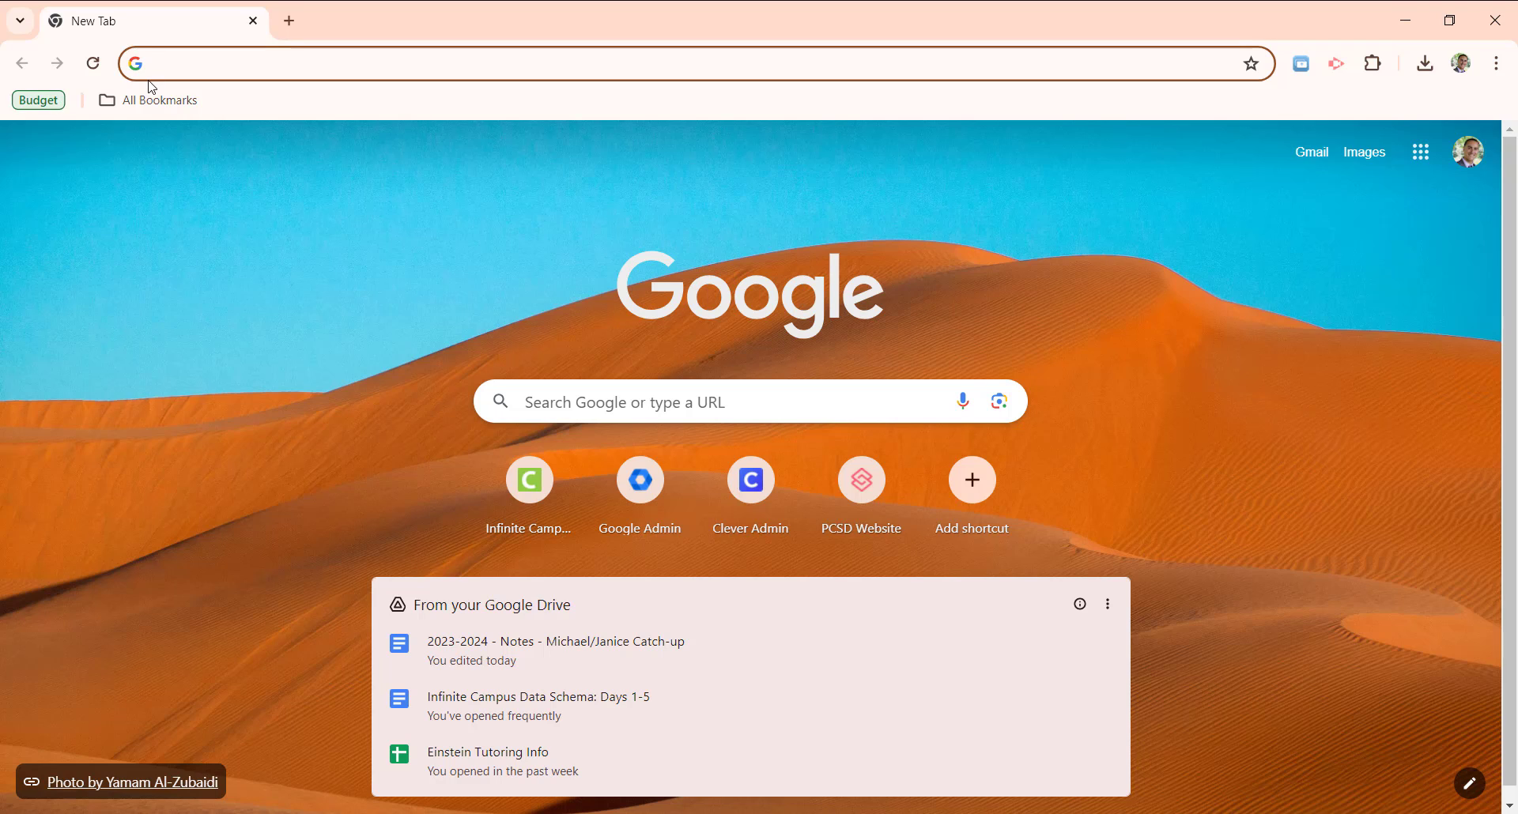
pyautogui.click(1462, 63)
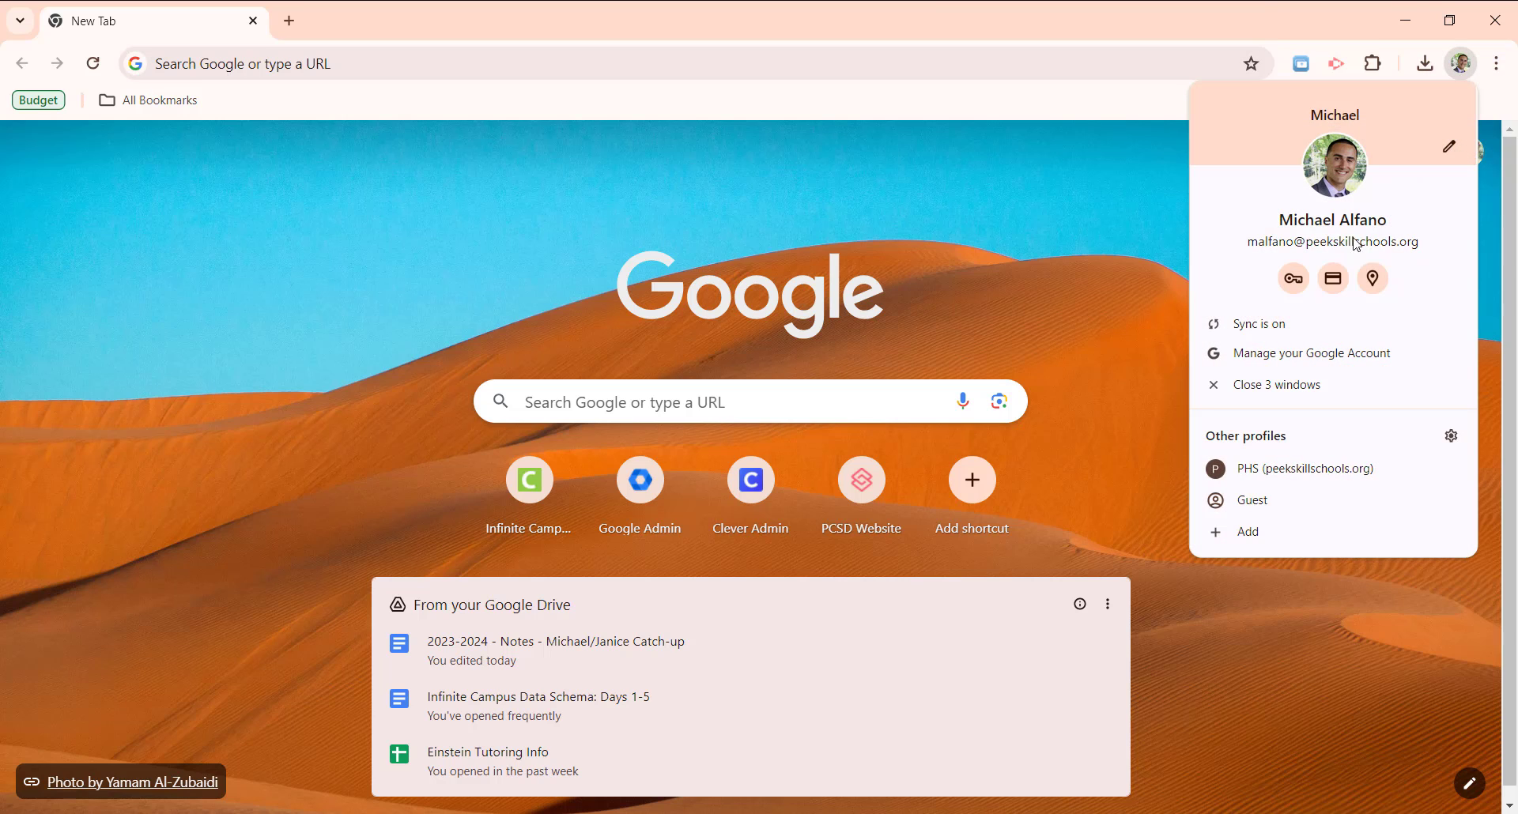
pyautogui.click(865, 36)
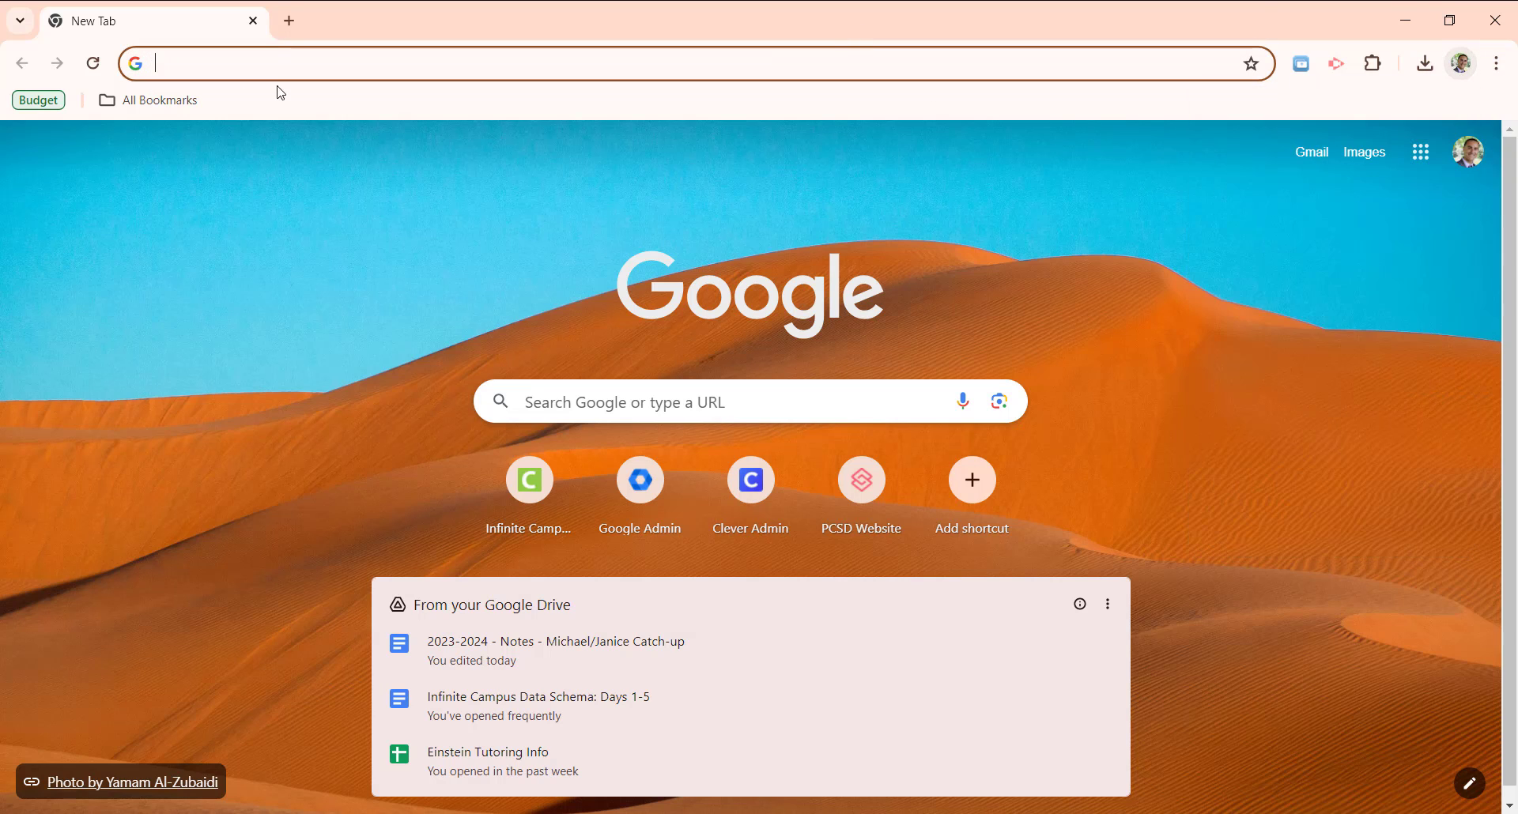
pyautogui.click(41, 104)
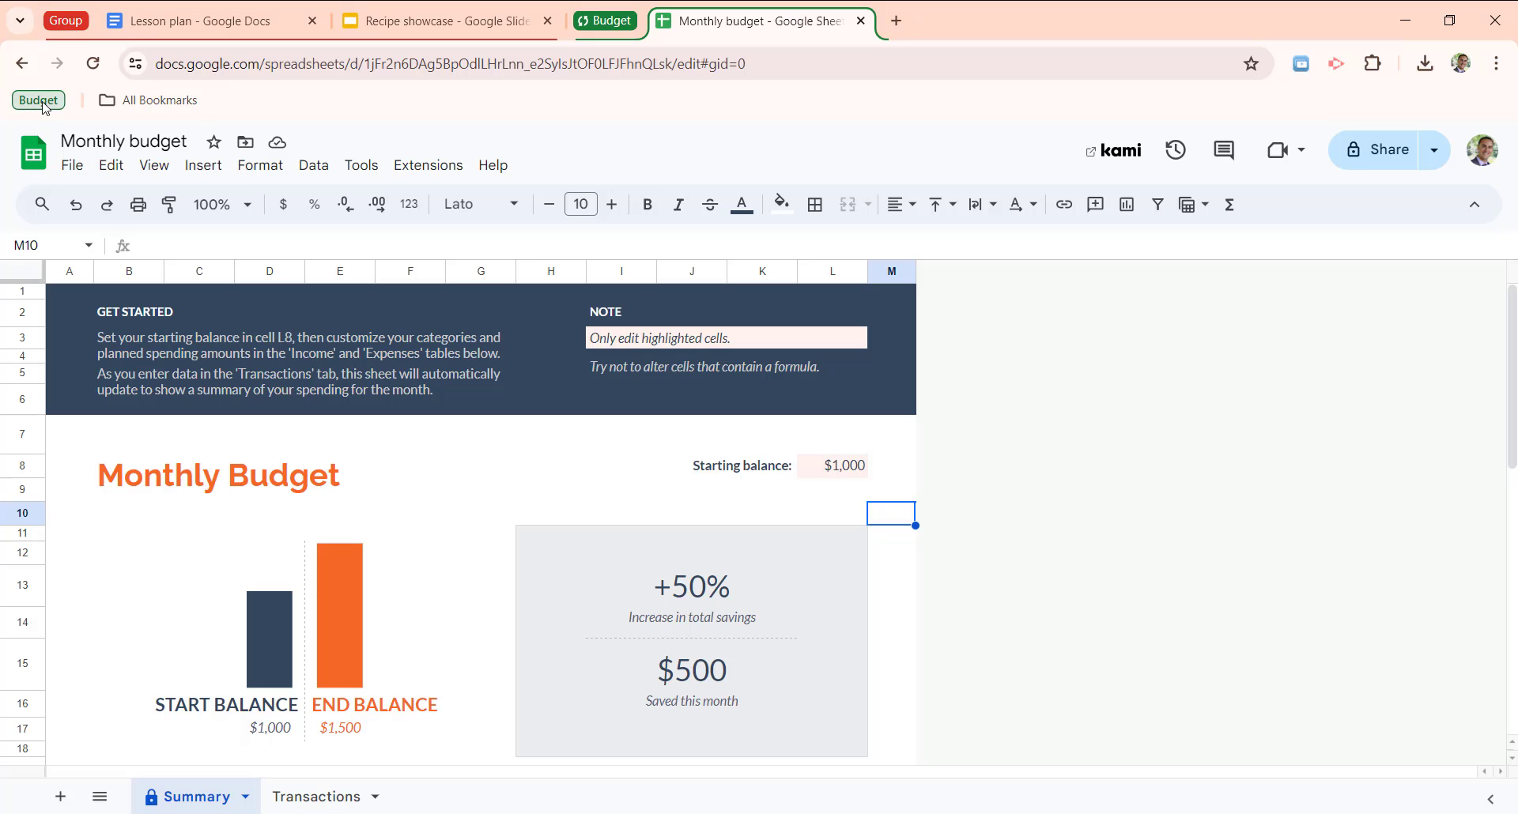
# Hide the saved Budget group, and reopen it in a new browser window.
pyautogui.rightClick(607, 22)
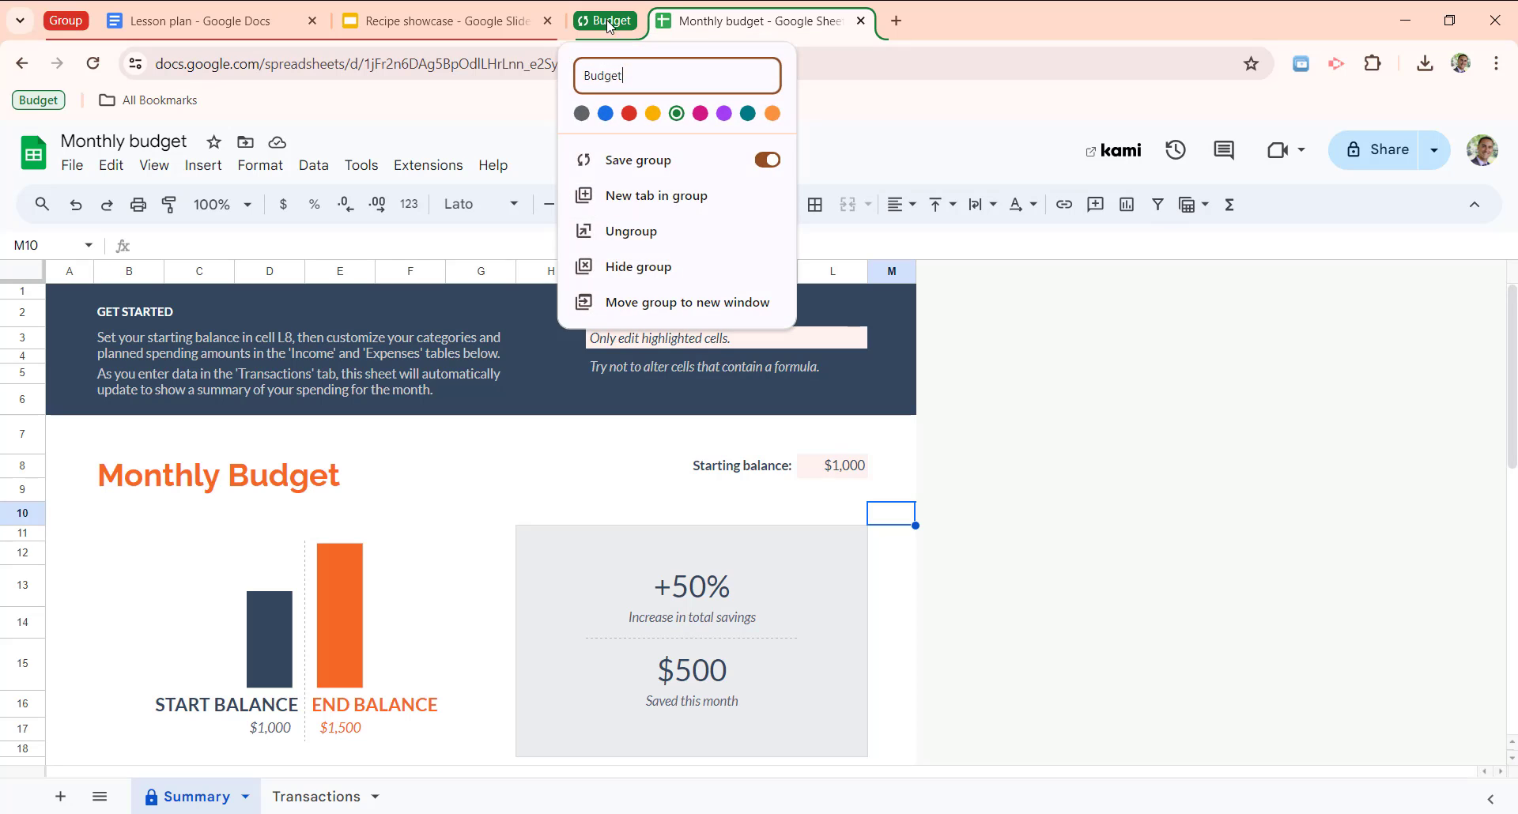
pyautogui.click(653, 269)
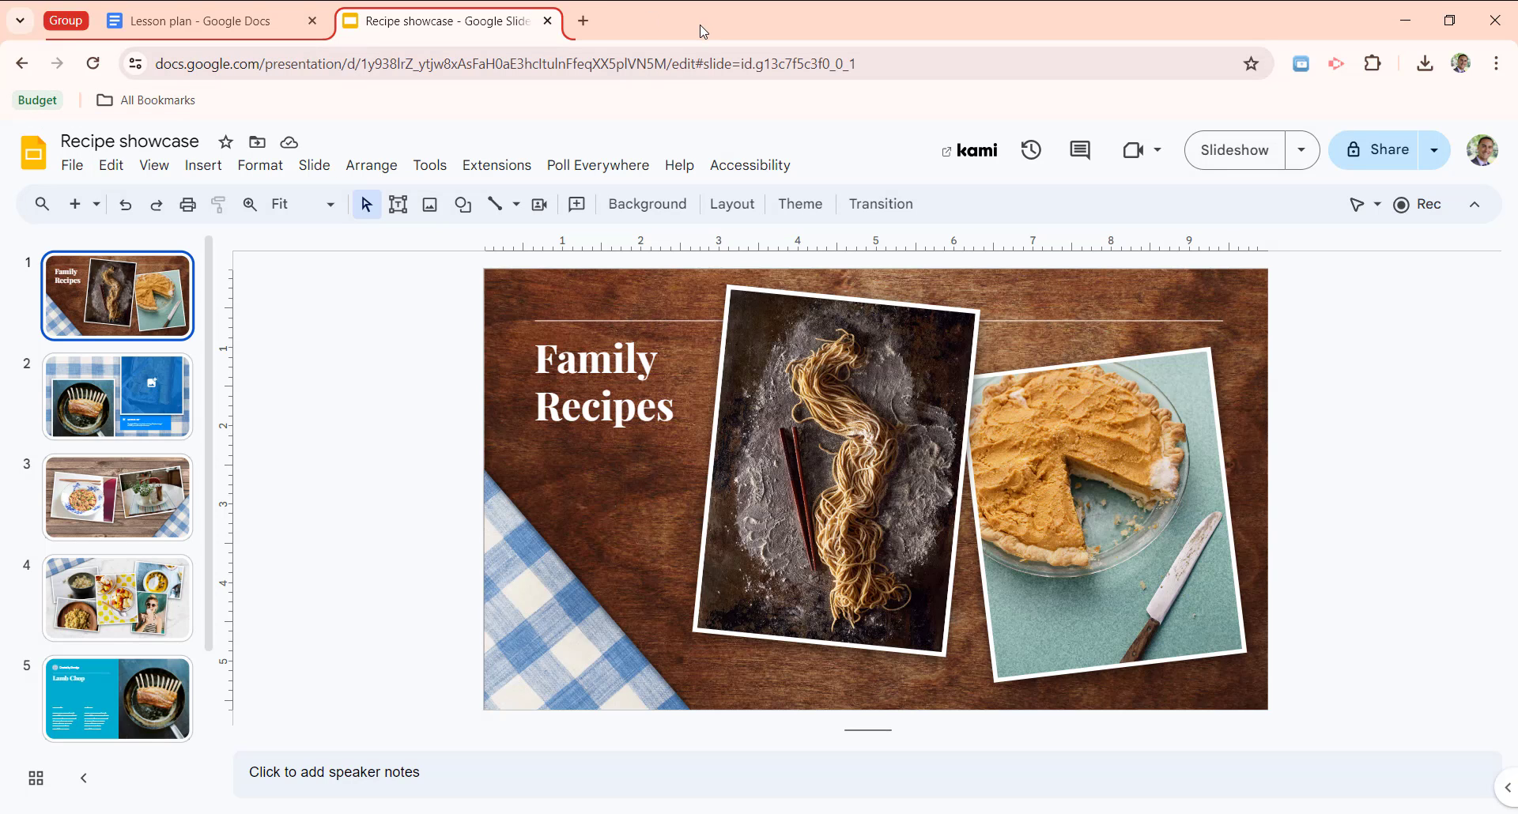
pyautogui.hotkey('ctrl', 'n')
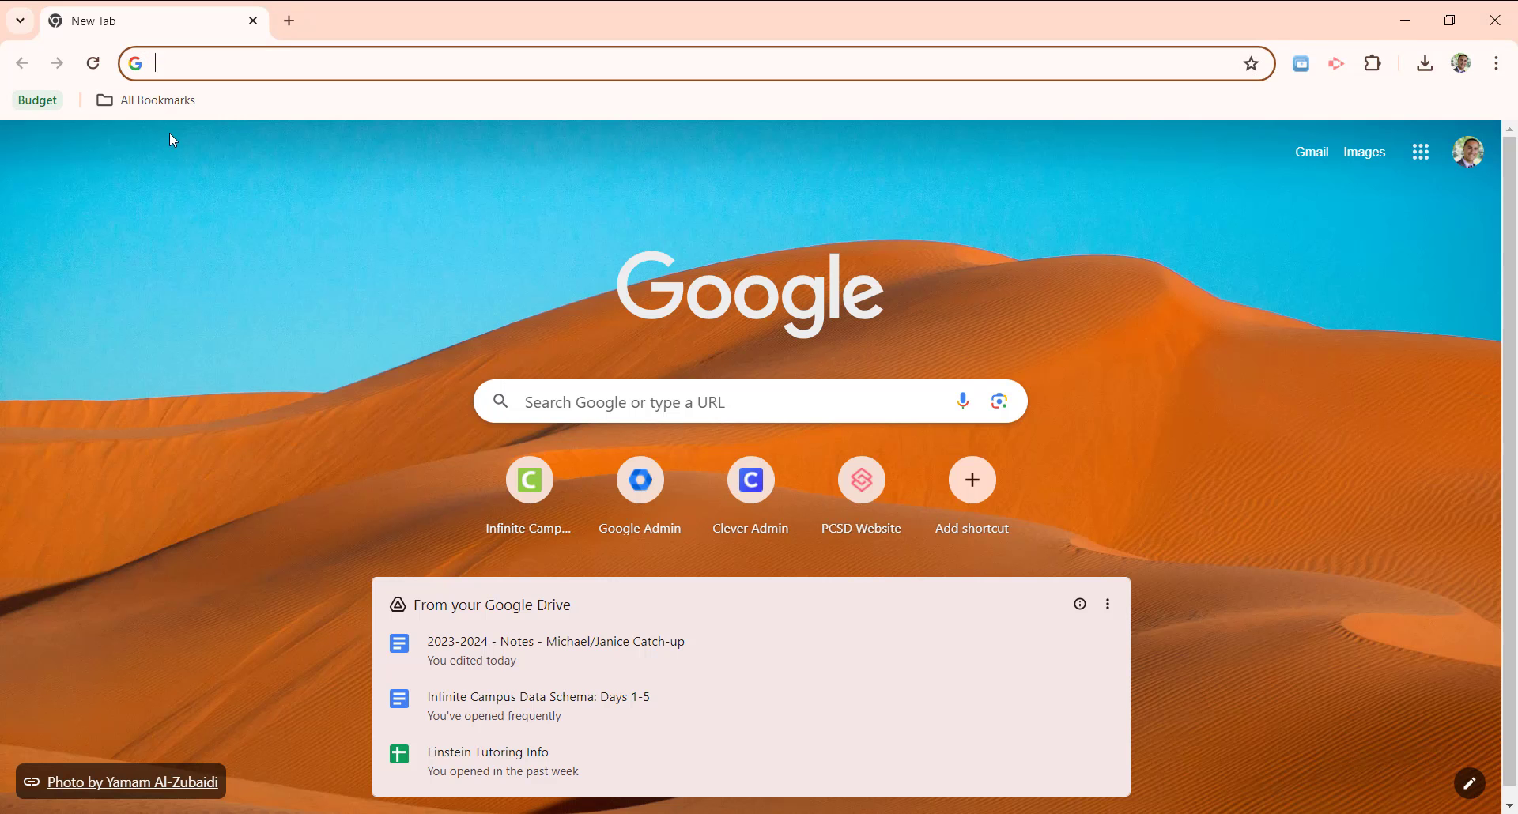
pyautogui.click(33, 104)
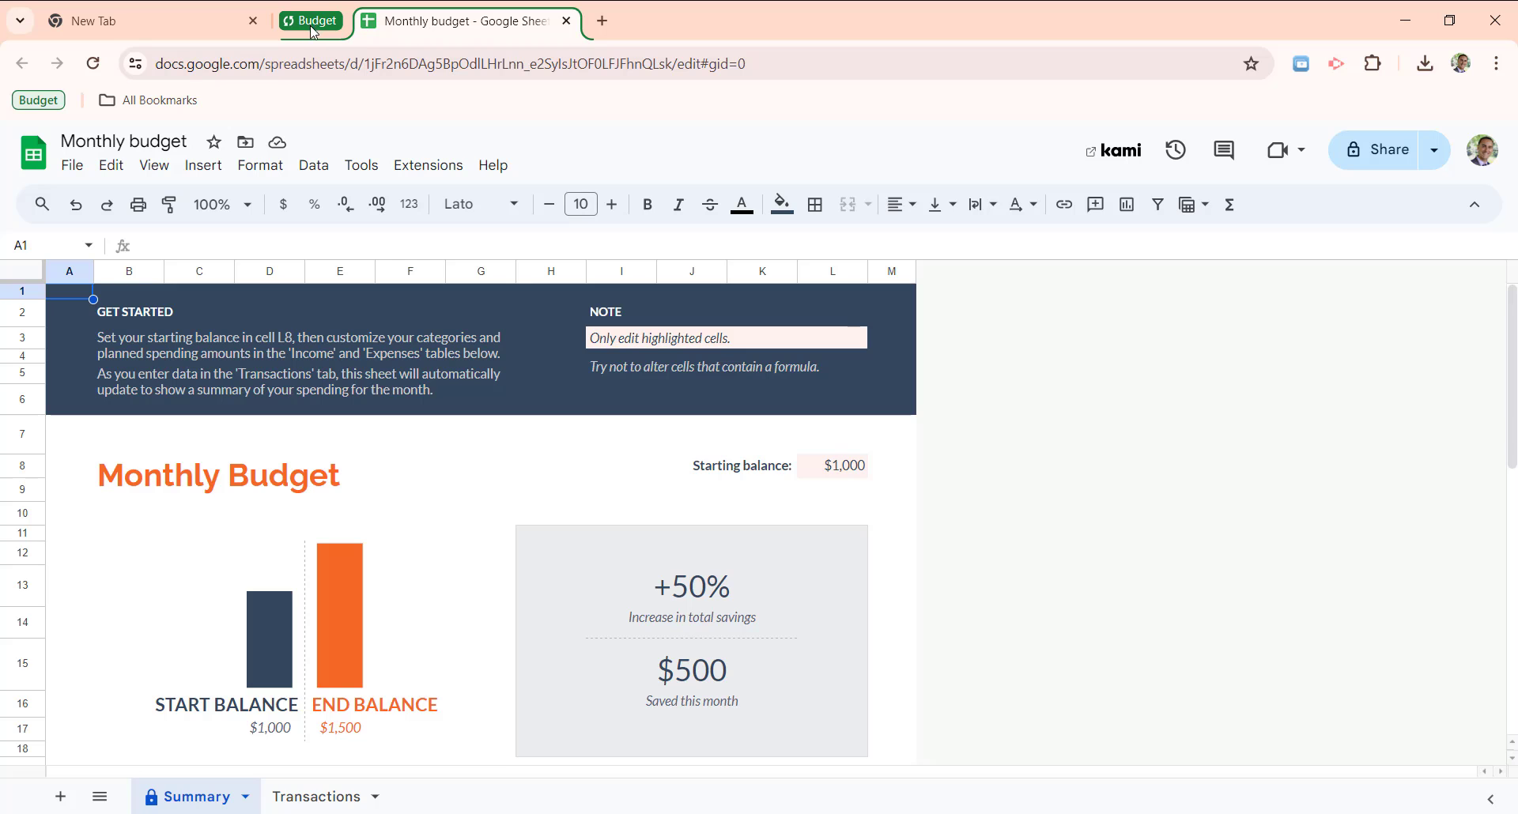
# Close the blank New Tab and move the Budget group back into the window containing the red group.
pyautogui.click(253, 28)
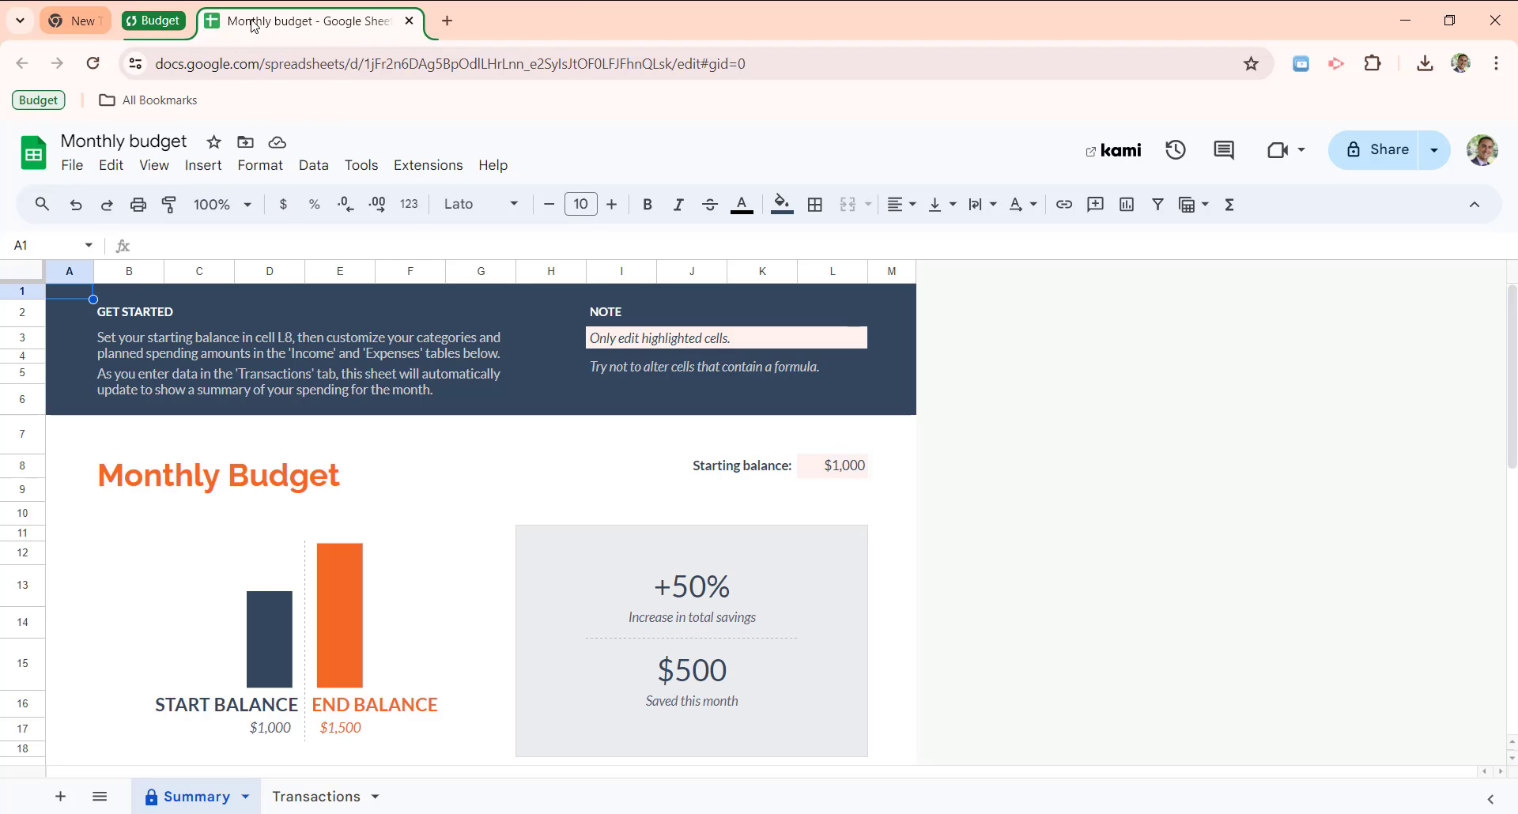
pyautogui.moveTo(485, 24); pyautogui.dragTo(643, 22)
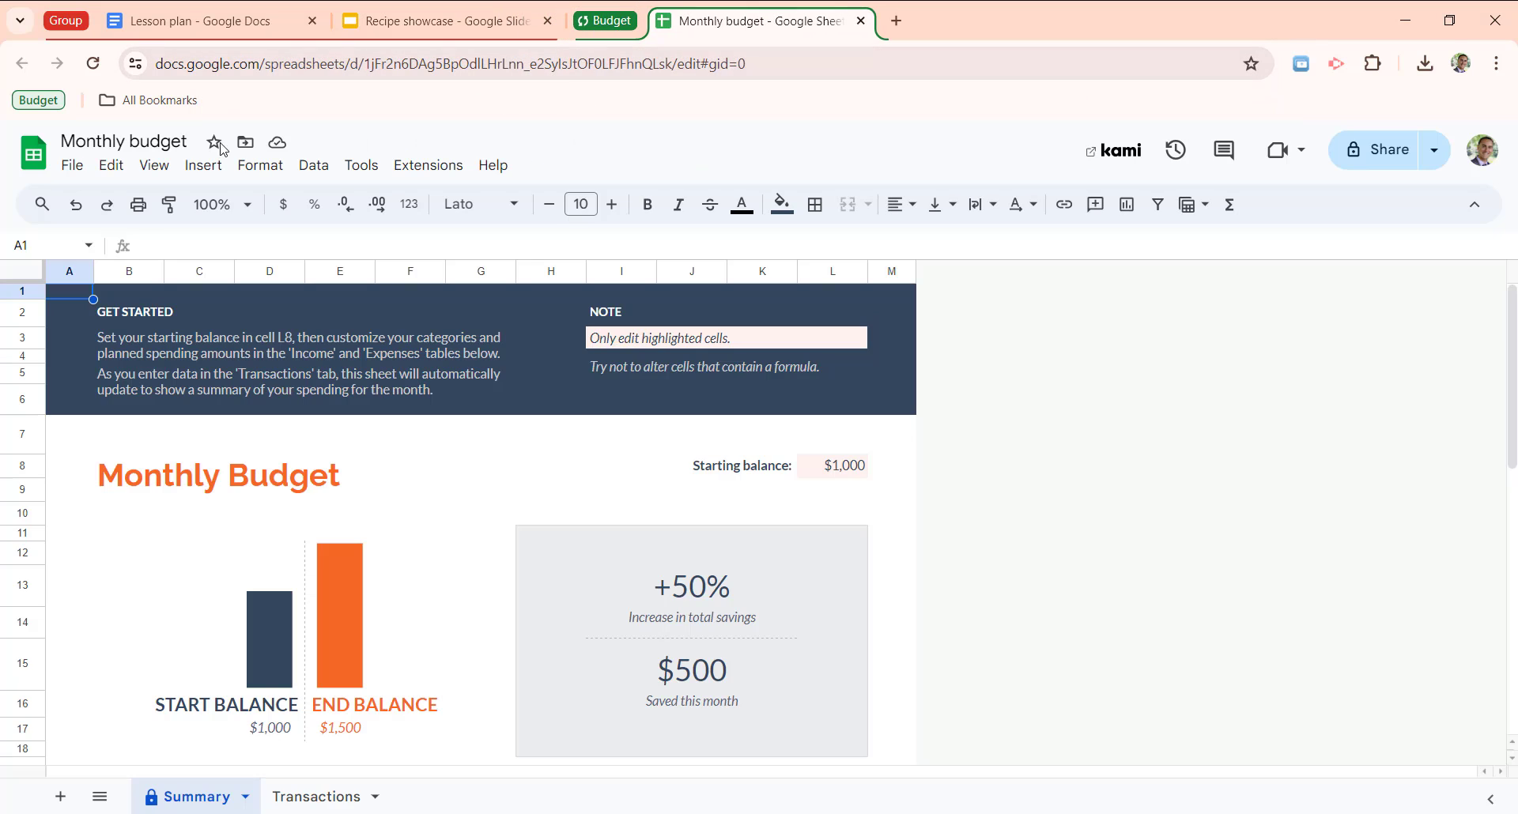
# Rename the red group as "Lesson Activities".
pyautogui.rightClick(66, 28)
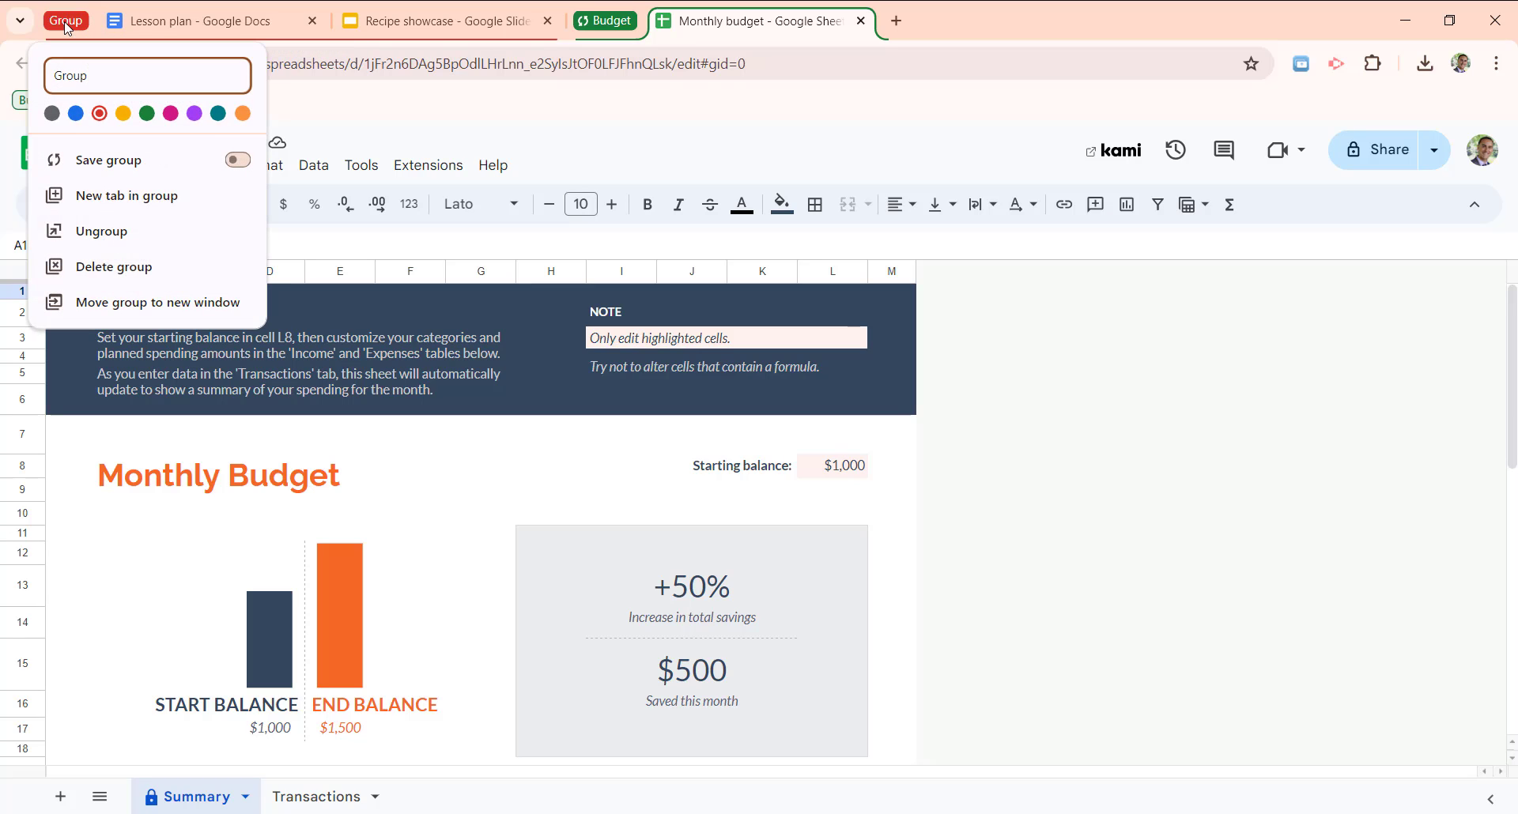
pyautogui.write('Lesson')
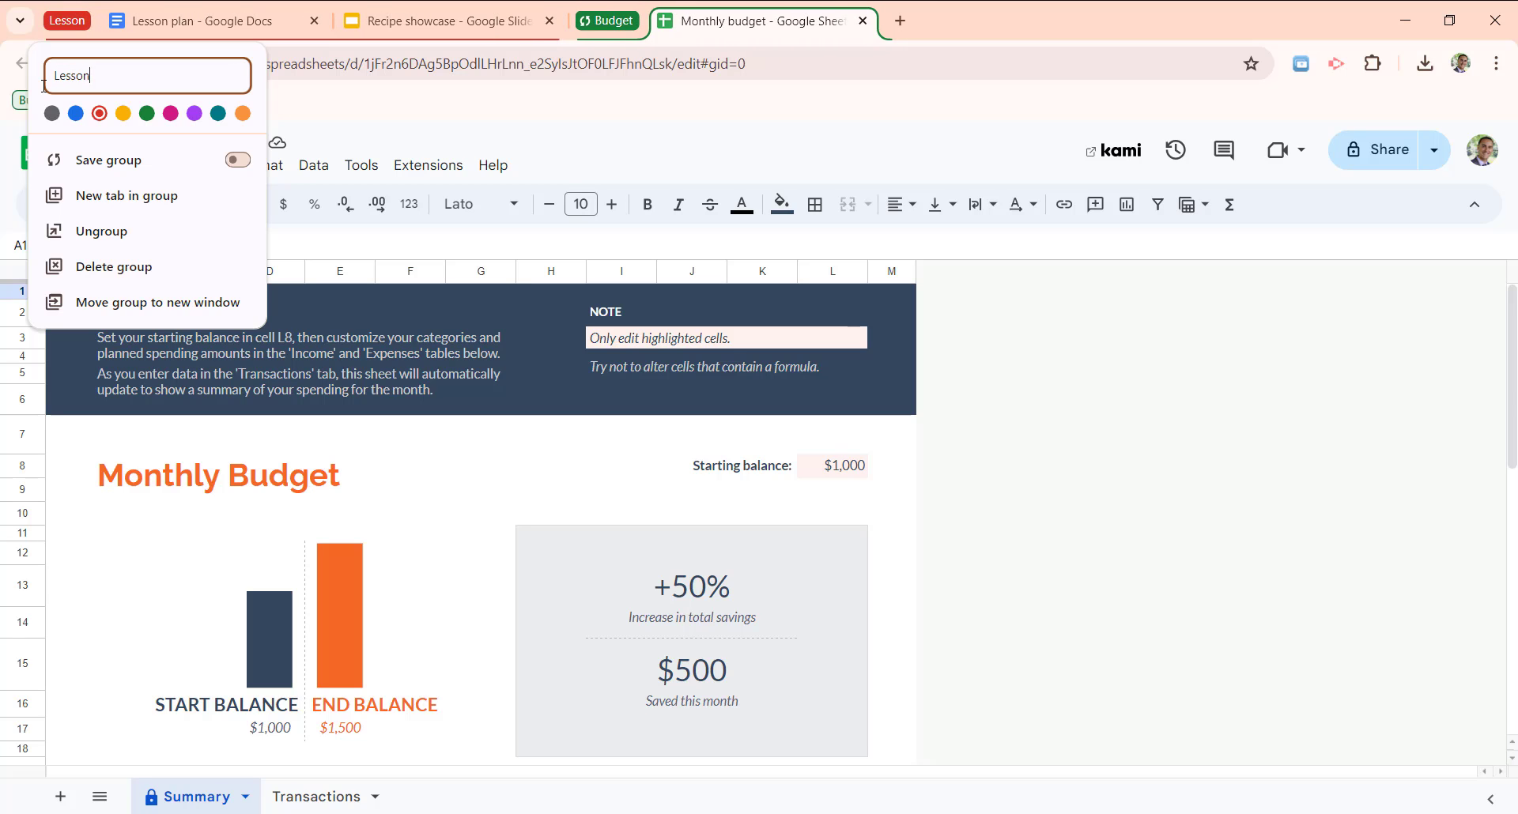
pyautogui.write(' Activities')
pyautogui.press('Return')
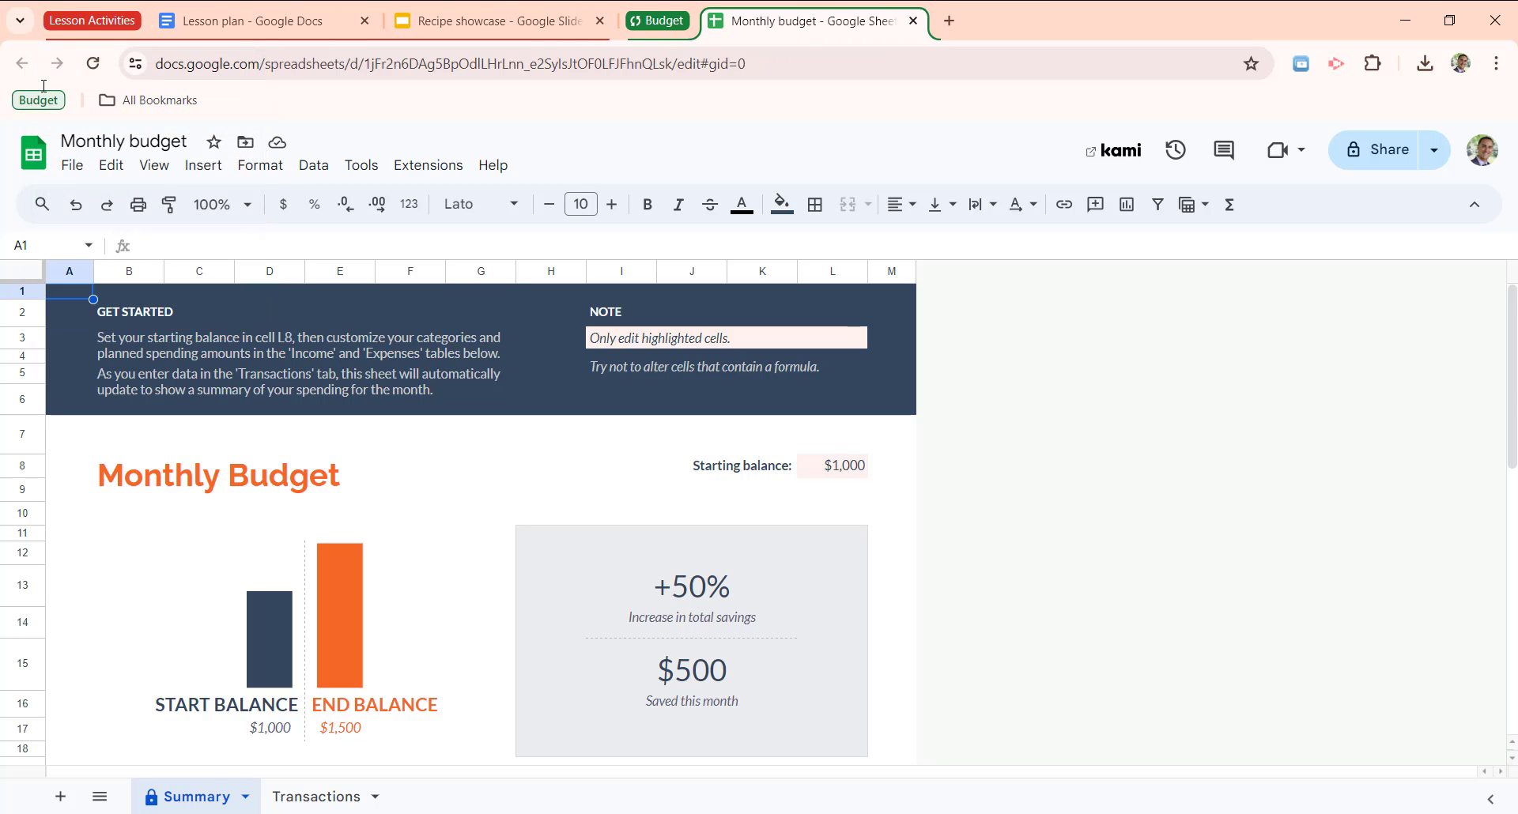
# Turn on saving for the Lesson Activities group and hide the group.
pyautogui.rightClick(87, 27)
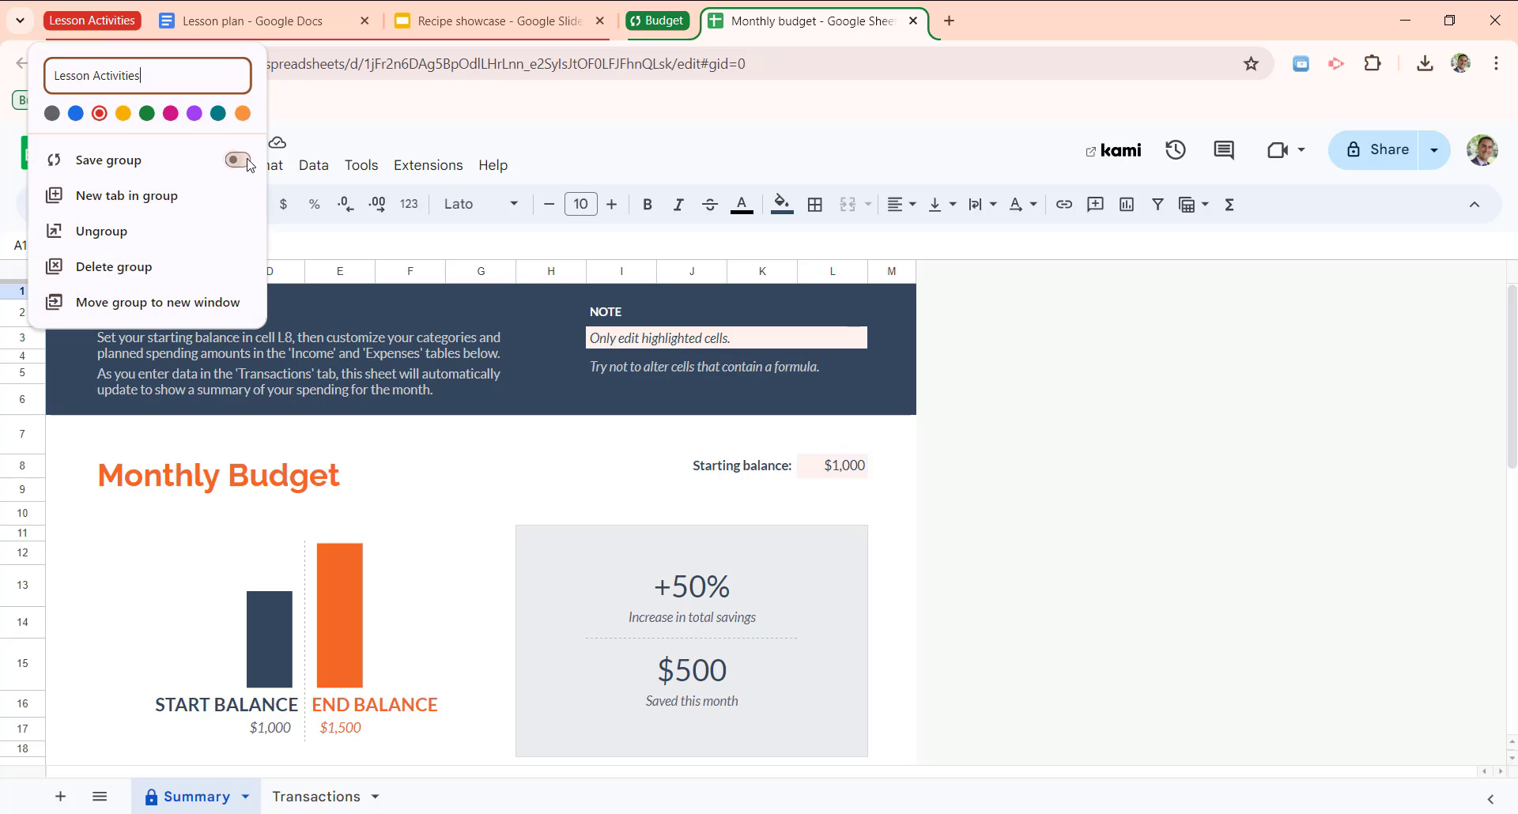
pyautogui.click(237, 160)
pyautogui.press('Escape')
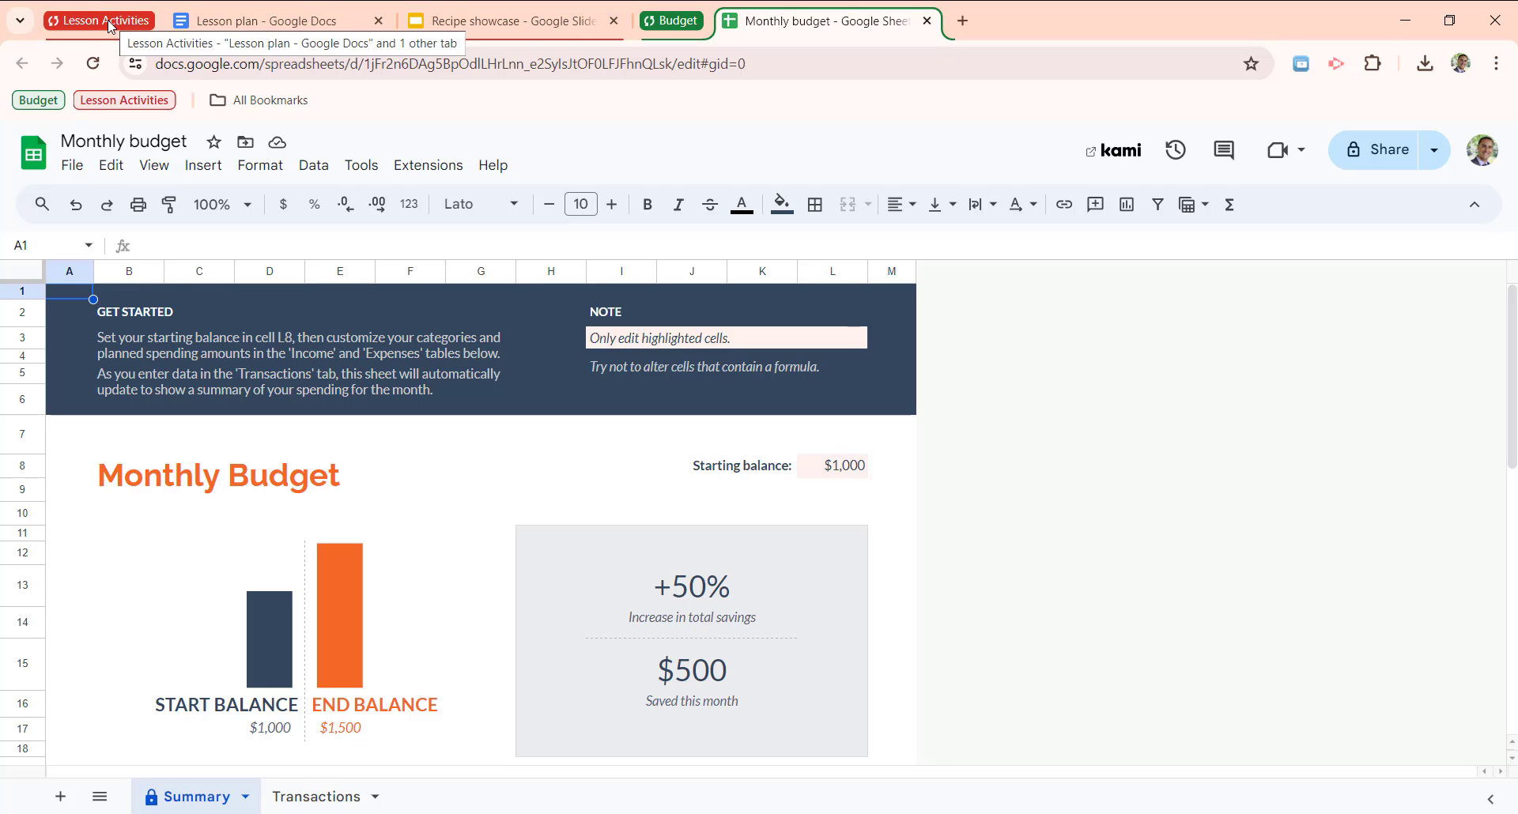
pyautogui.rightClick(110, 24)
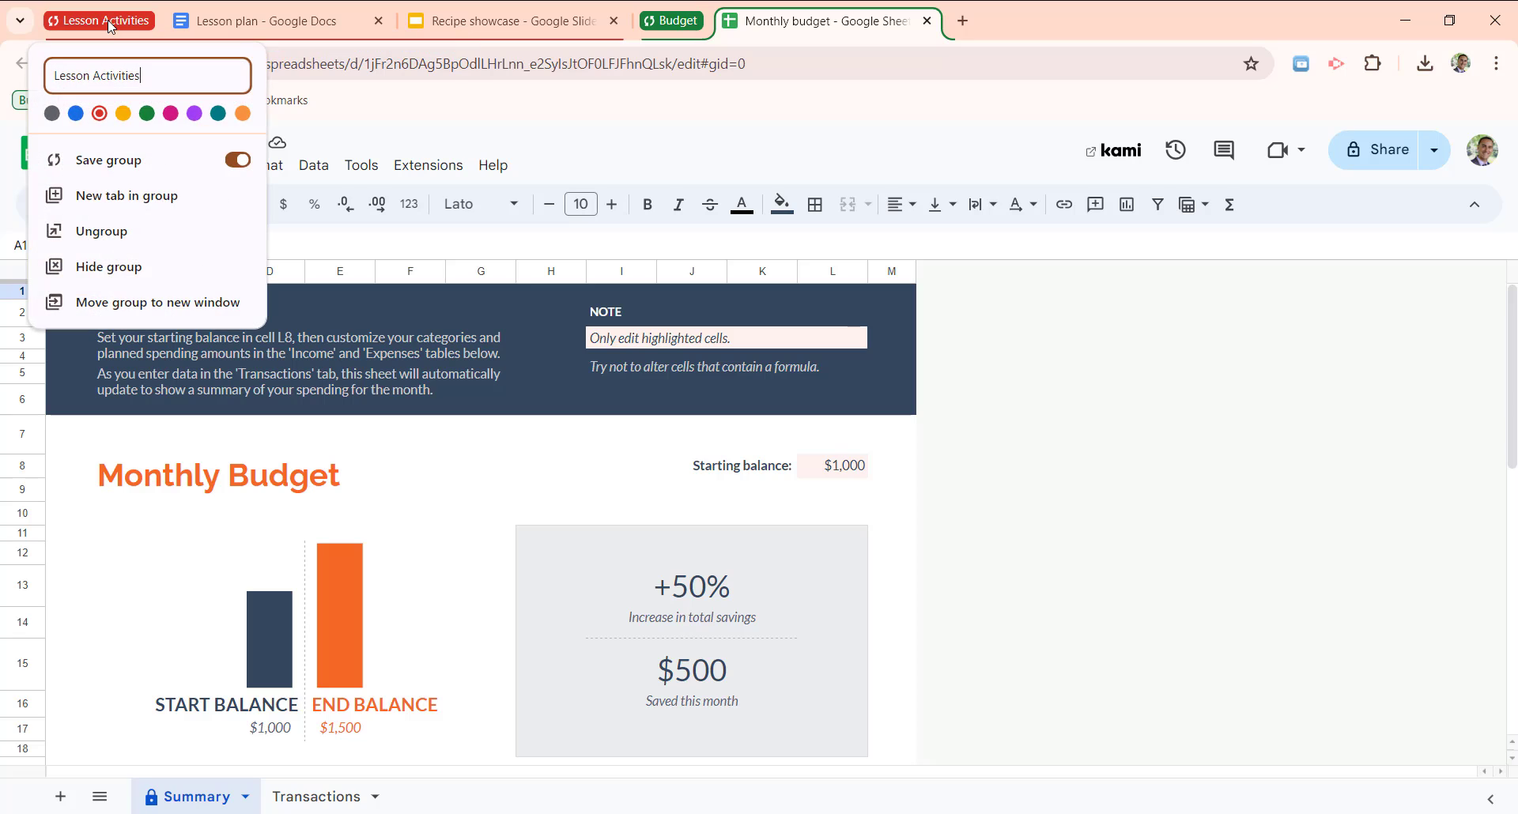
pyautogui.click(127, 273)
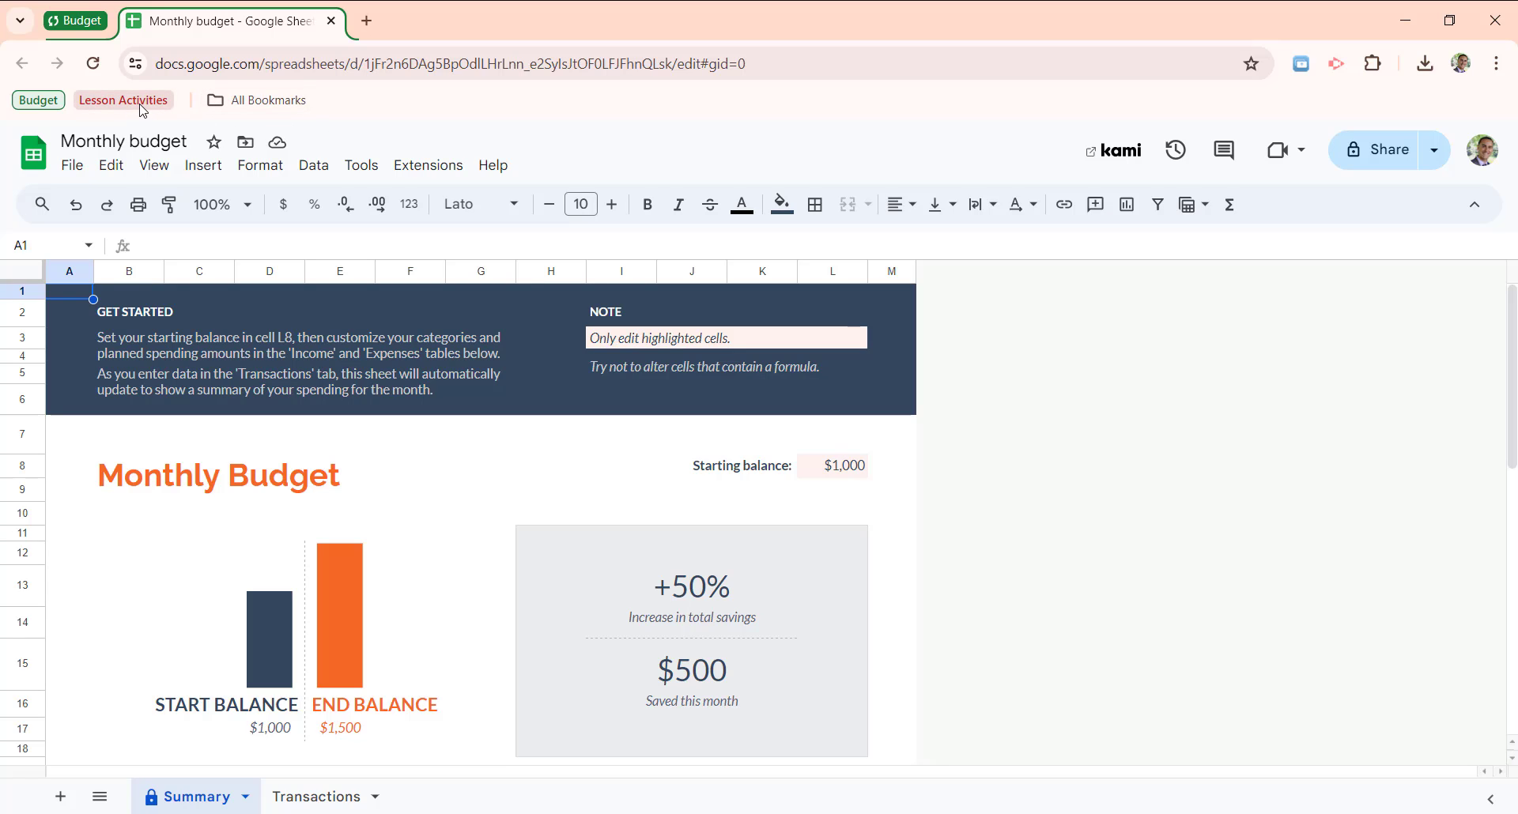
# Reopen the saved Lesson Activities group and turn off saving for it.
pyautogui.click(116, 101)
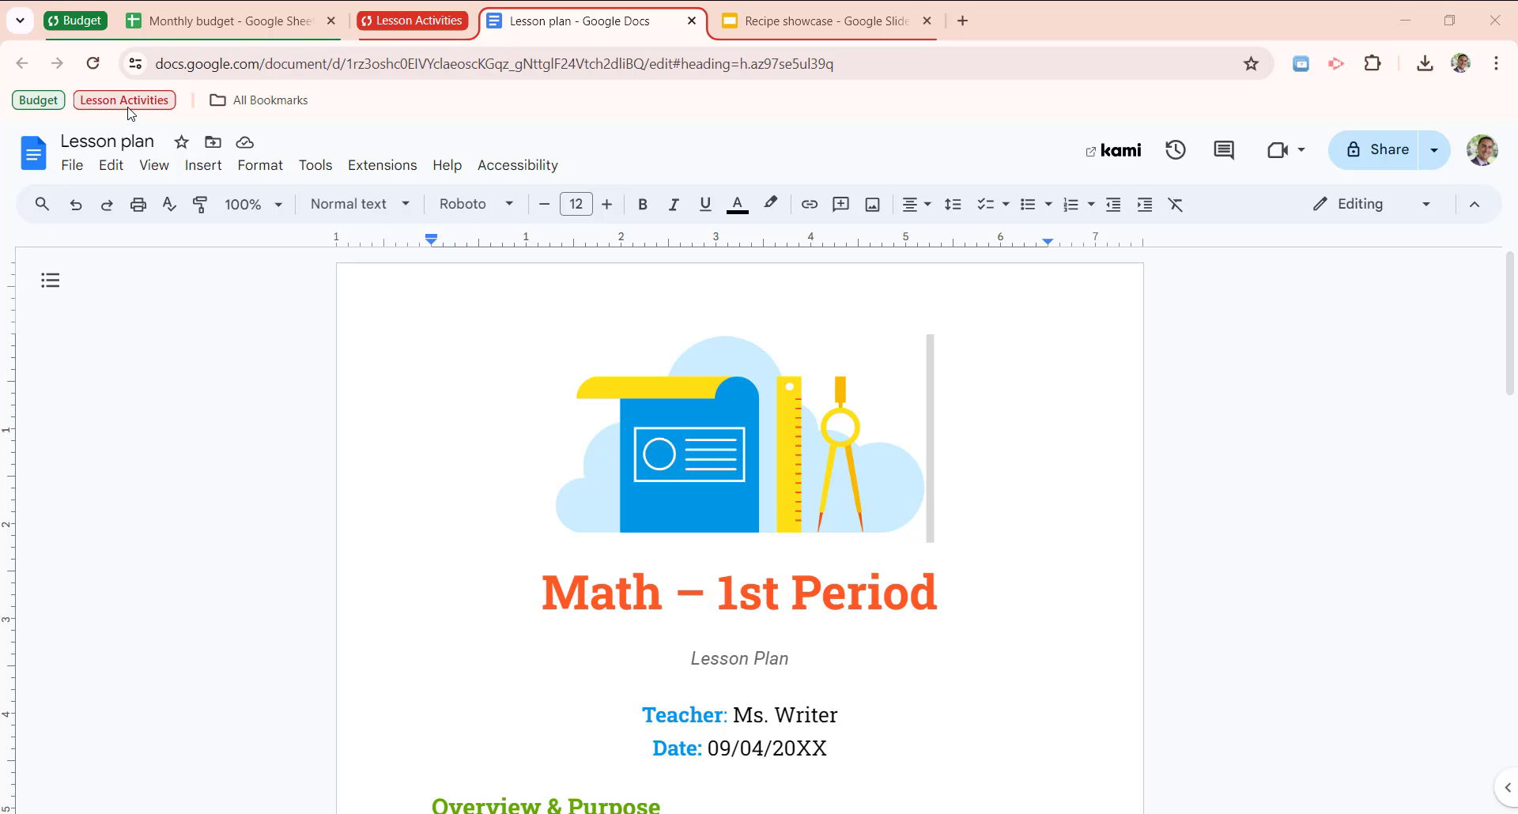
pyautogui.click(396, 22)
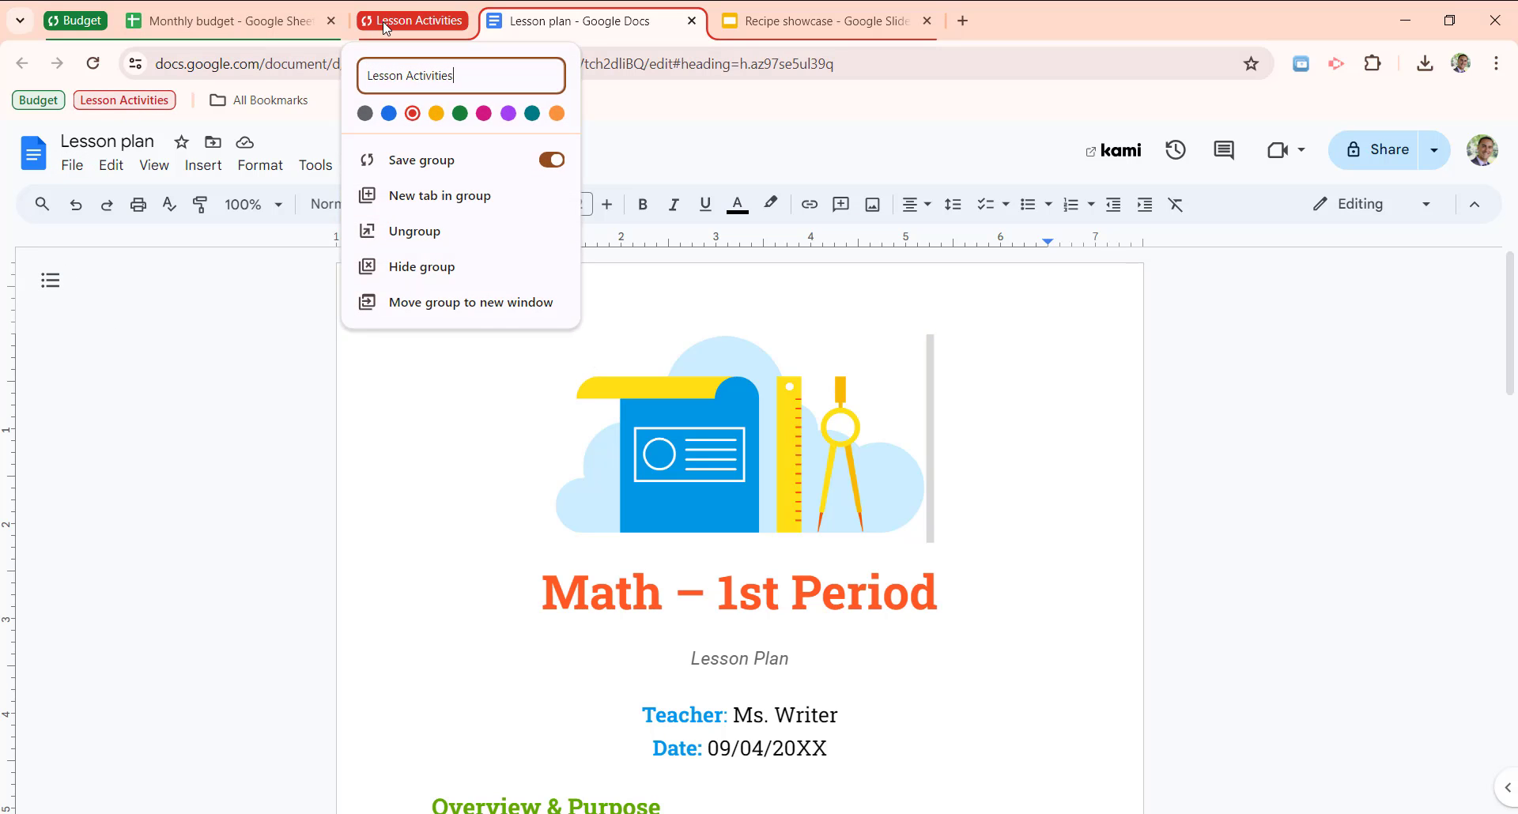
pyautogui.click(556, 161)
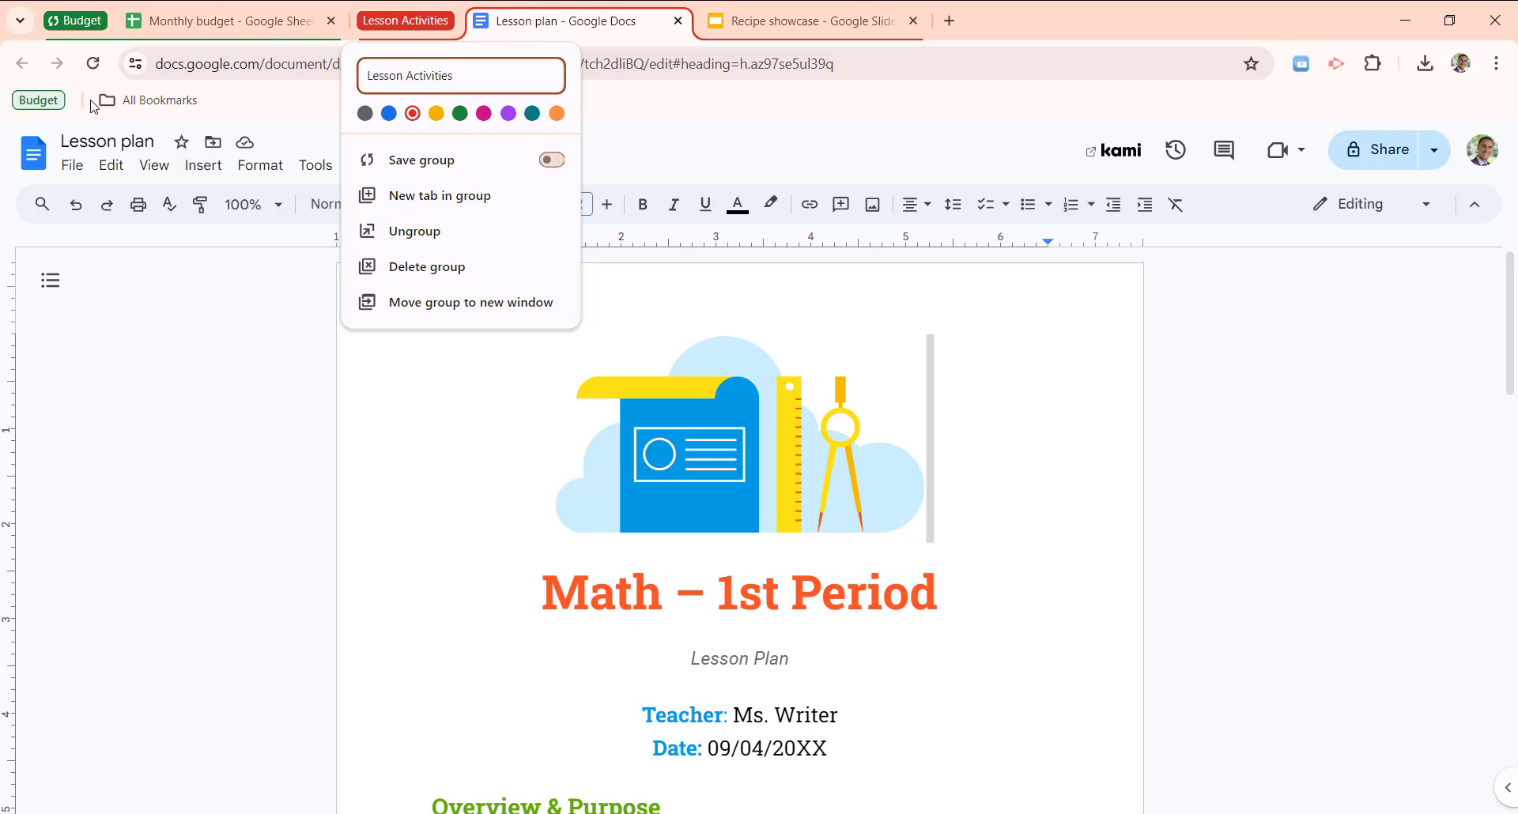
pyautogui.click(299, 250)
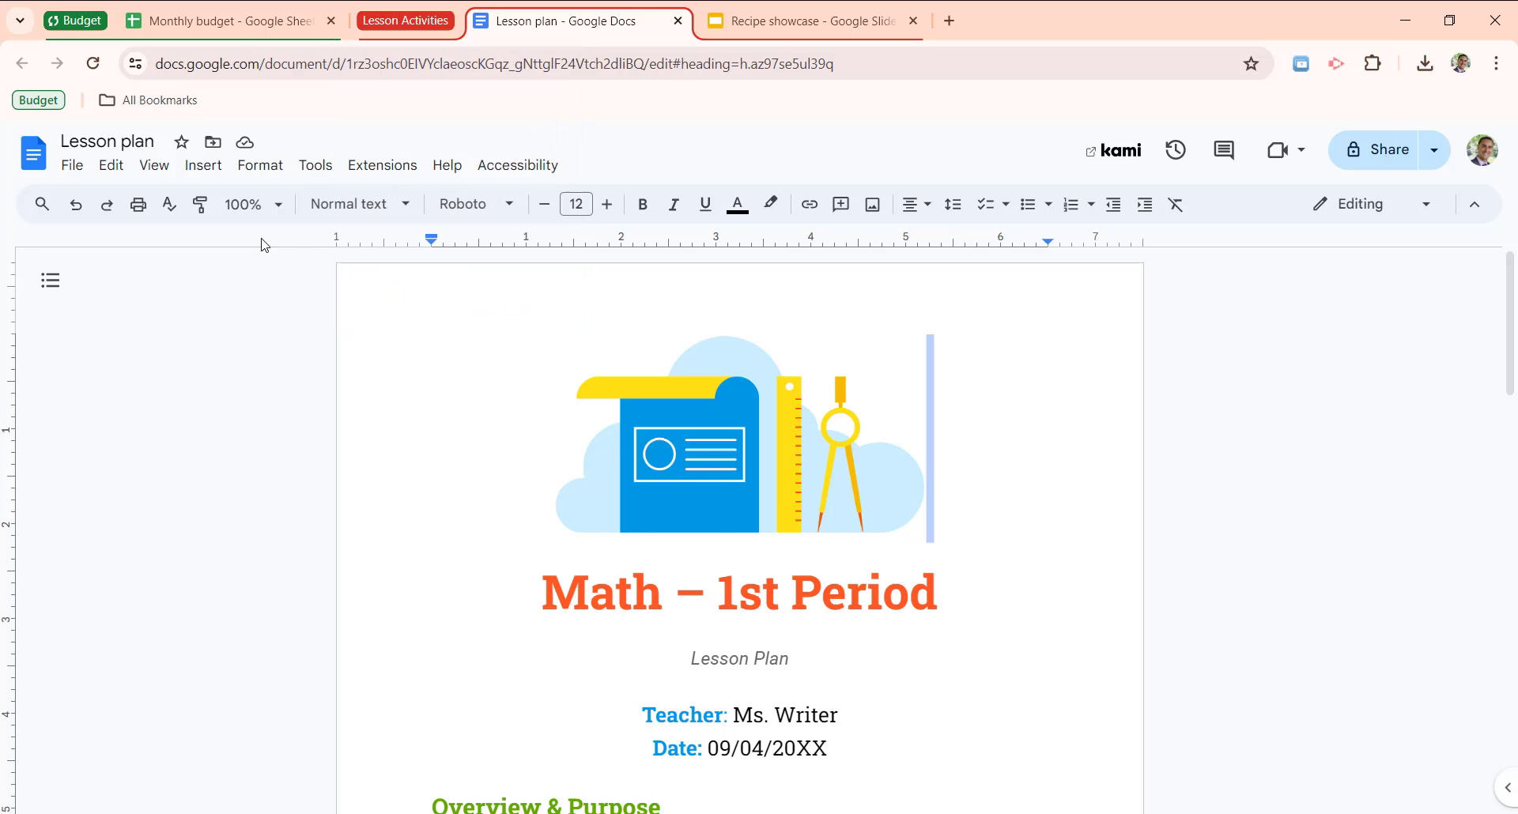
# Delete the saved Budget group from the bookmarks bar.
pyautogui.click(36, 103)
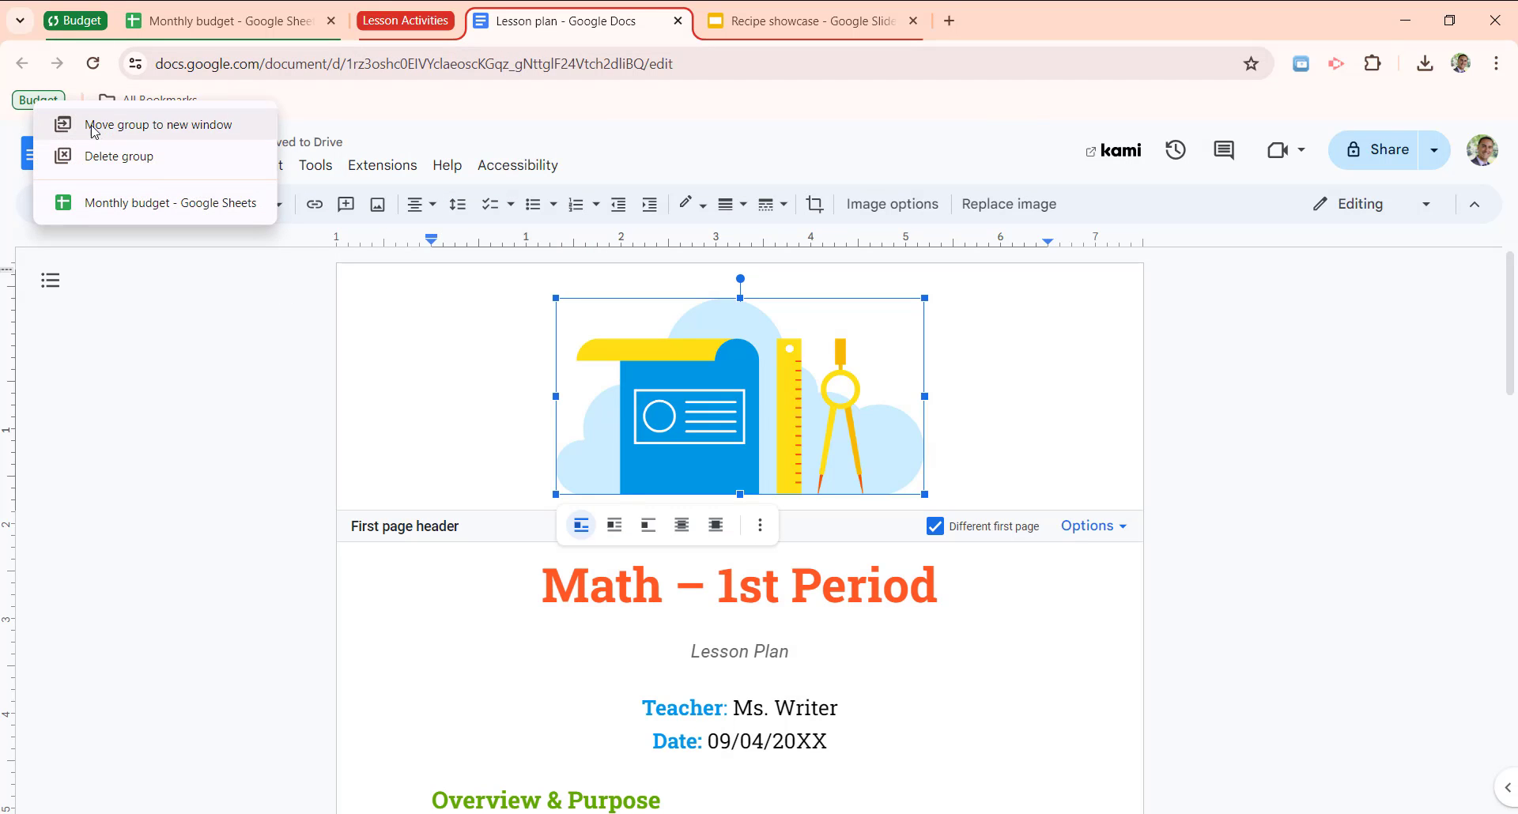
pyautogui.click(36, 101)
pyautogui.click(30, 101)
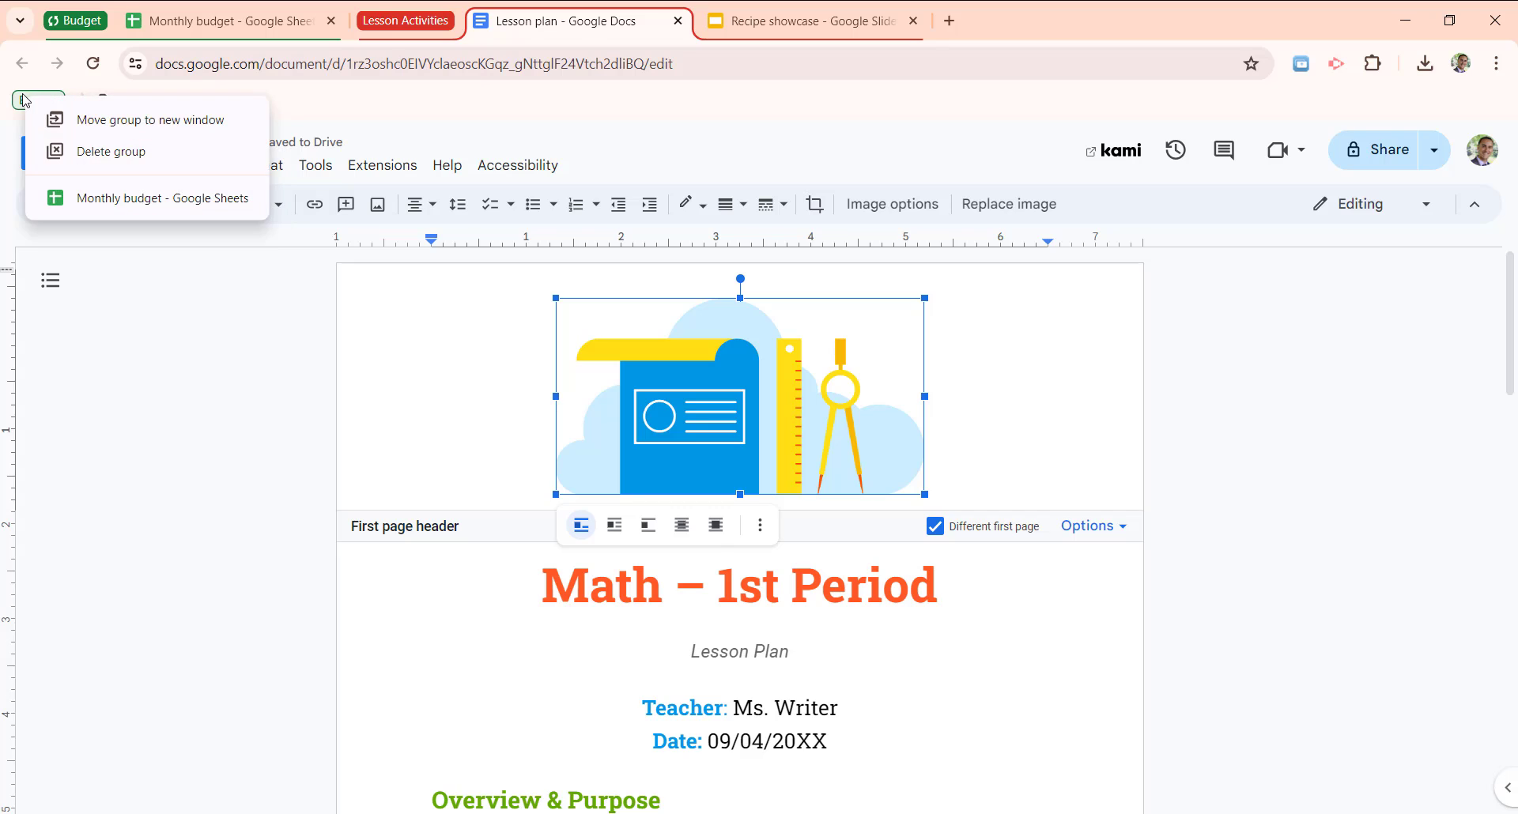
pyautogui.click(111, 152)
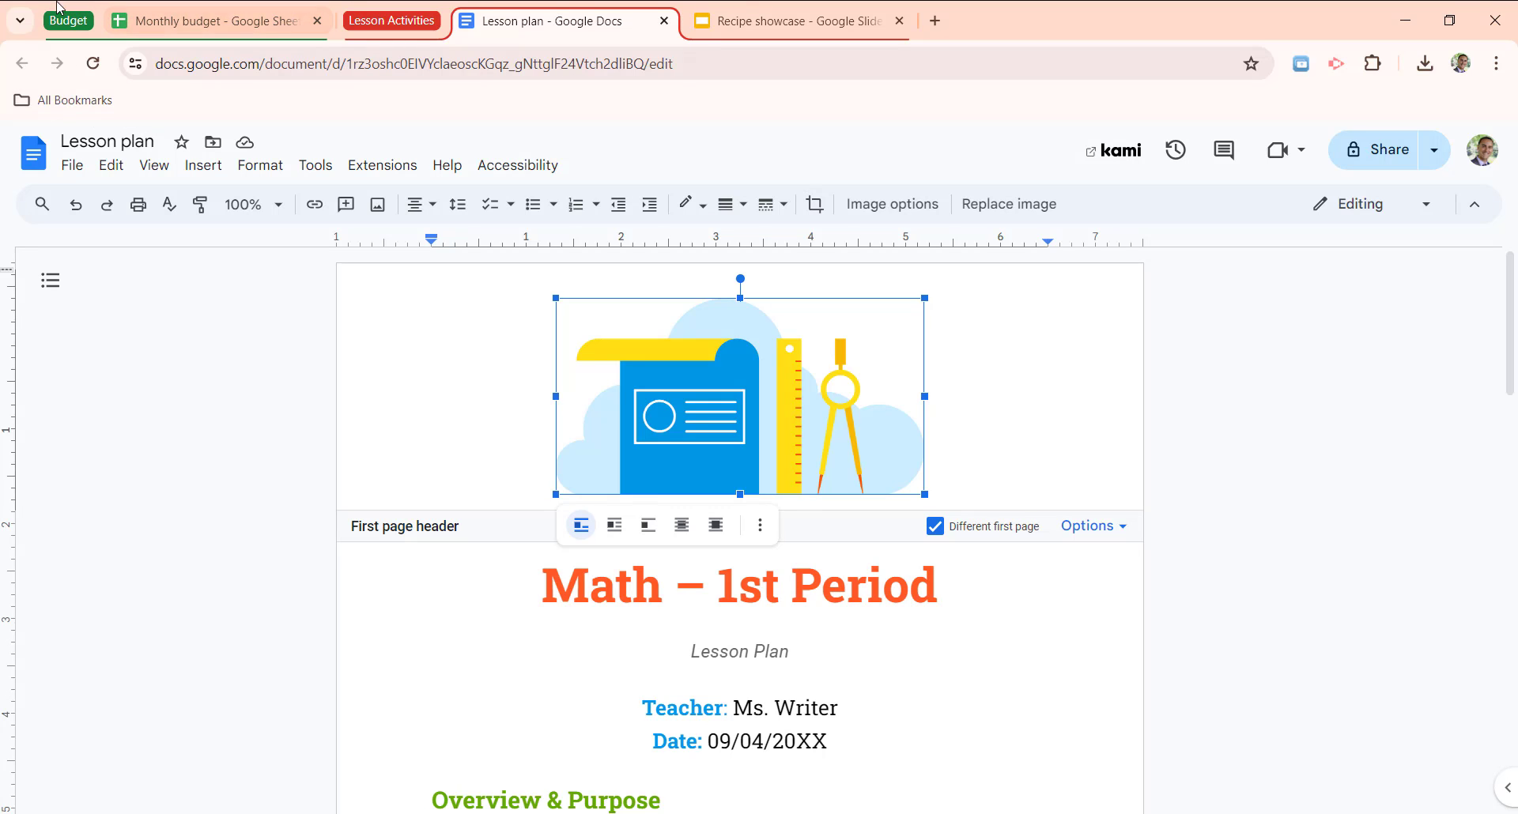
# Turn saving back on for the open Budget tab group.
pyautogui.click(79, 22)
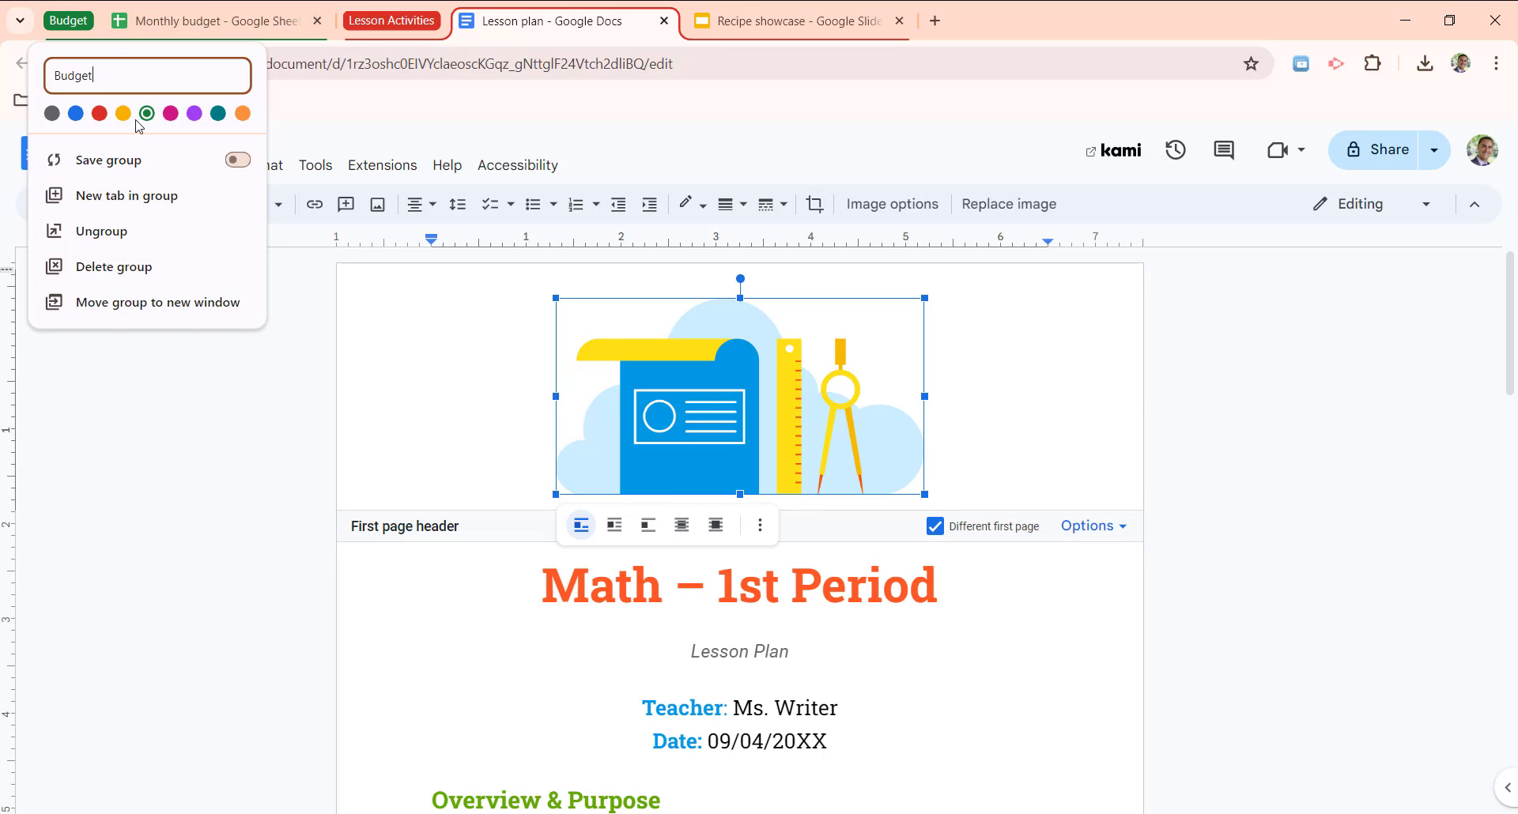
pyautogui.click(238, 160)
pyautogui.click(325, 383)
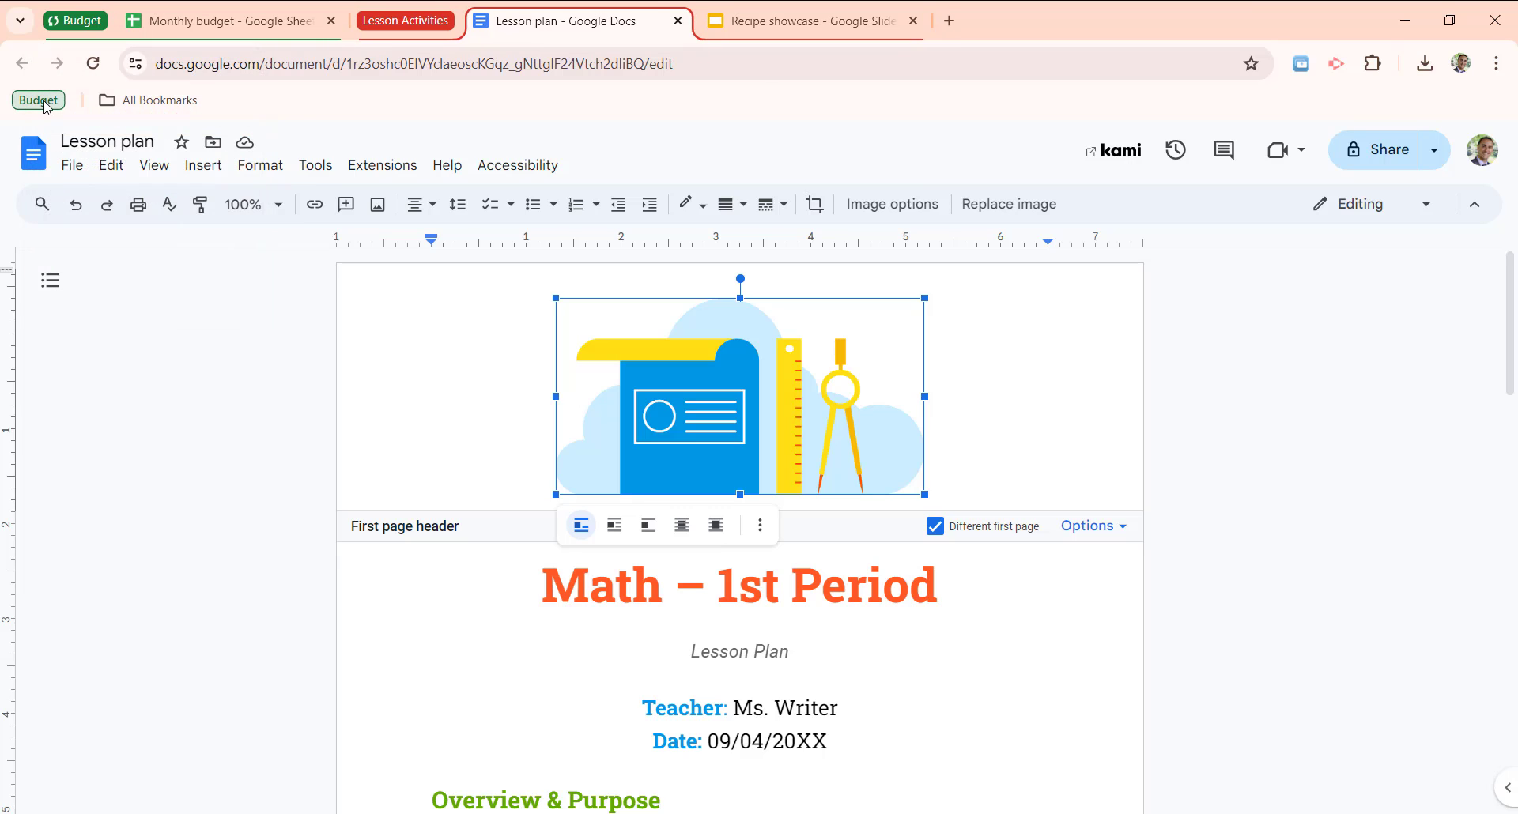
# Delete the re-saved Budget group from the bookmarks bar and return to the lesson plan document.
pyautogui.click(45, 106)
pyautogui.click(158, 158)
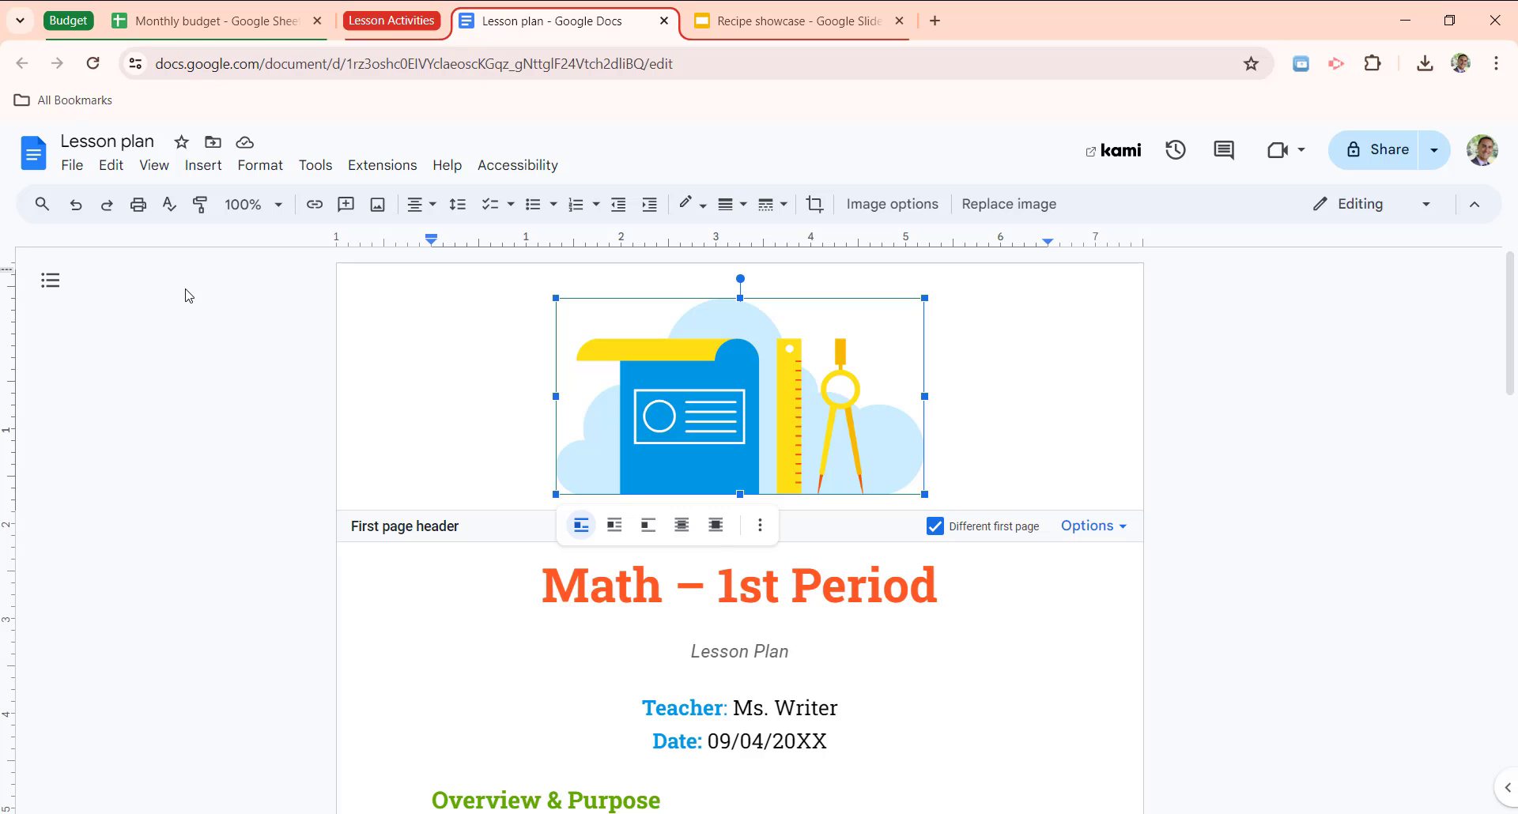
pyautogui.click(507, 601)
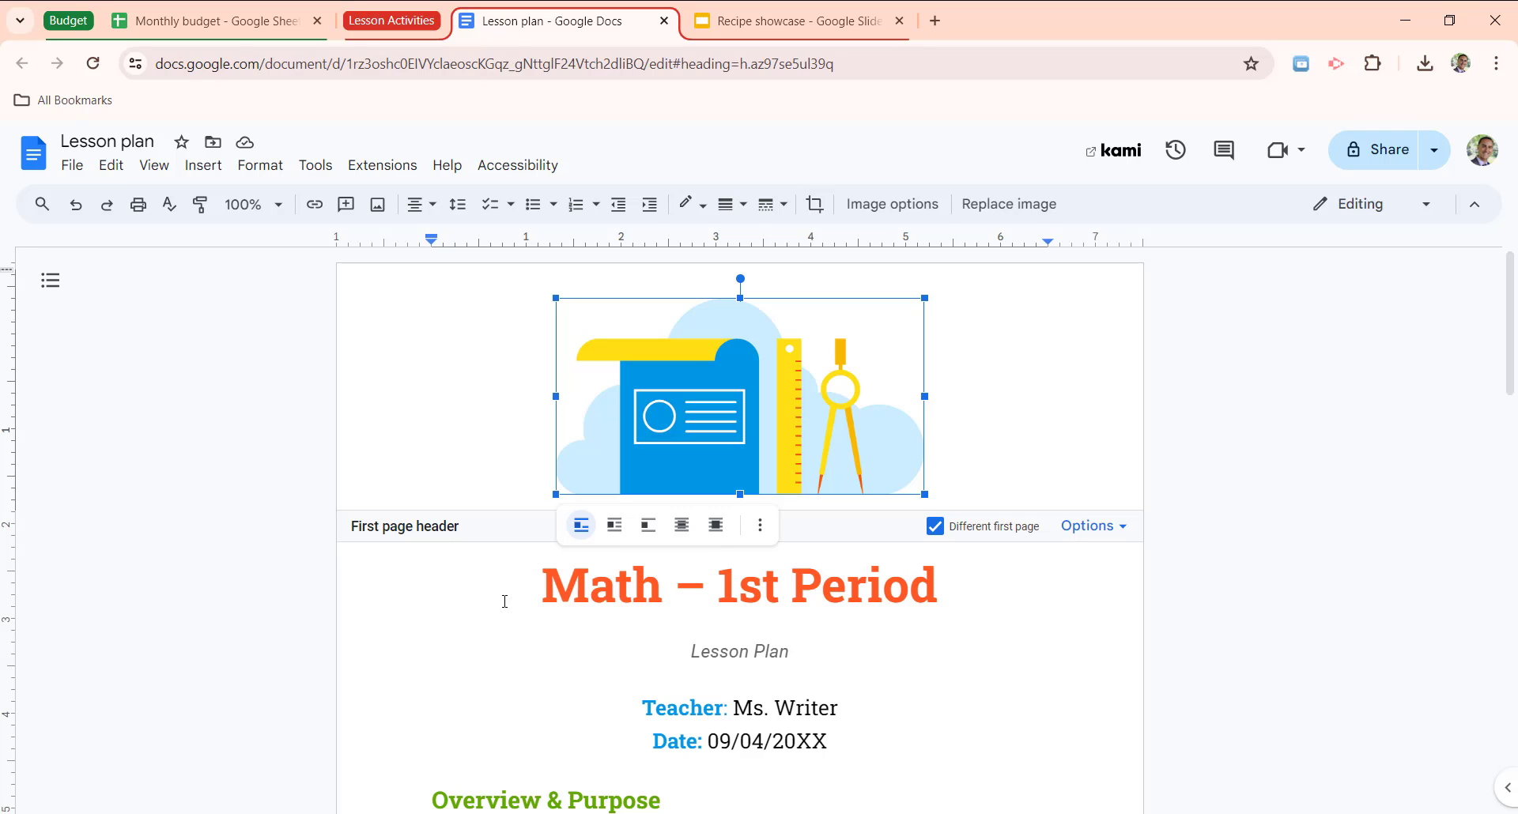